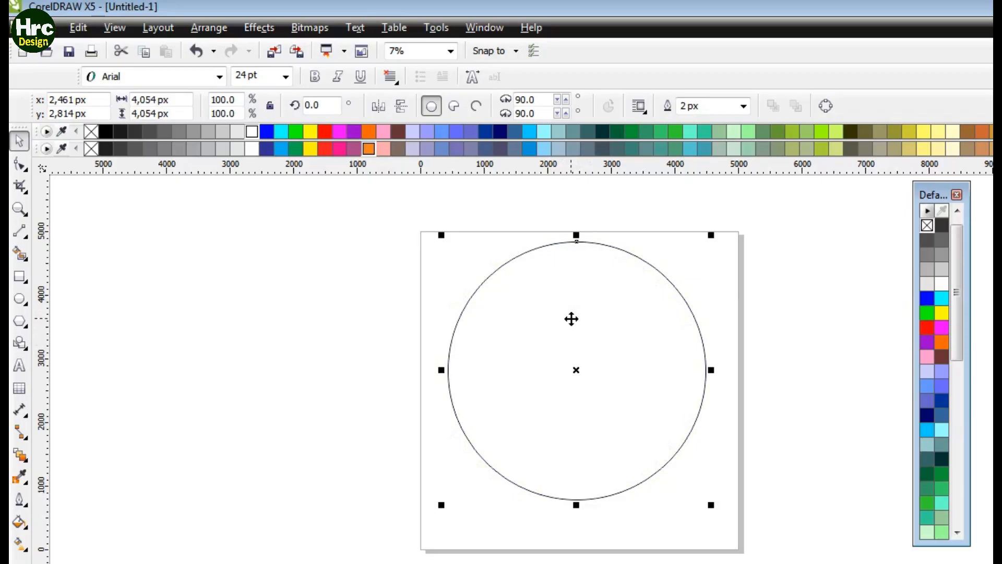
Step: Move the circle slightly and align it on the page
{"action": "left_click_drag", "start_coordinate": [568, 318], "coordinate": [569, 326]}
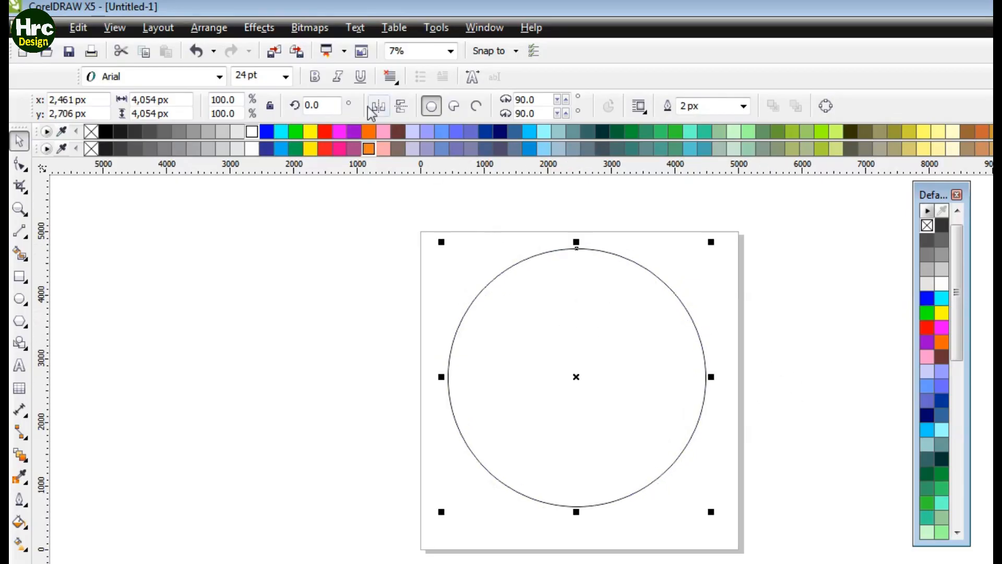
{"action": "left_click", "coordinate": [208, 27]}
{"action": "left_click", "coordinate": [268, 247]}
{"action": "left_click", "coordinate": [635, 338]}
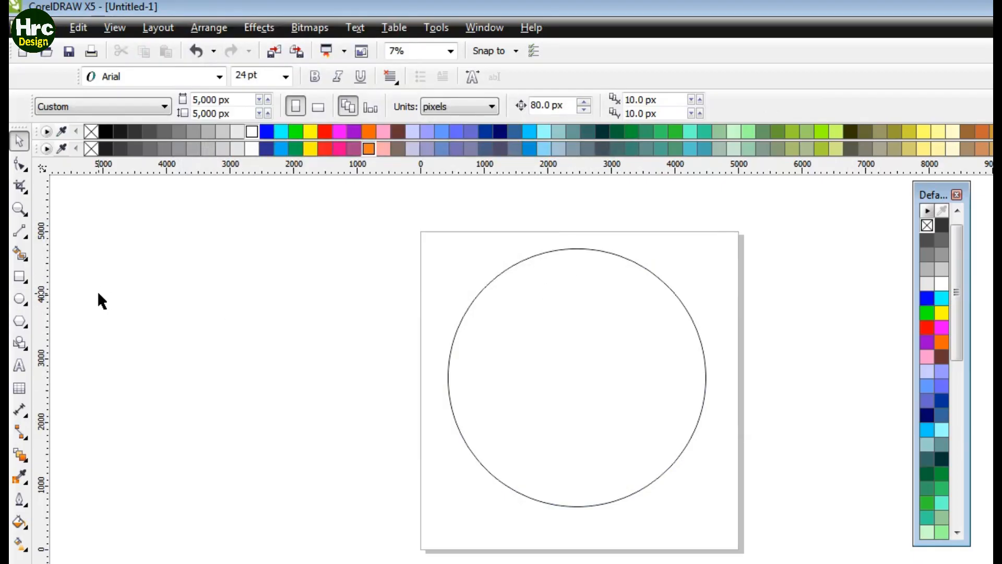
Step: Draw three straight 2-point lines: two diagonals crossing above the circle's top and one horizontal line across its lower part
{"action": "left_click", "coordinate": [26, 235]}
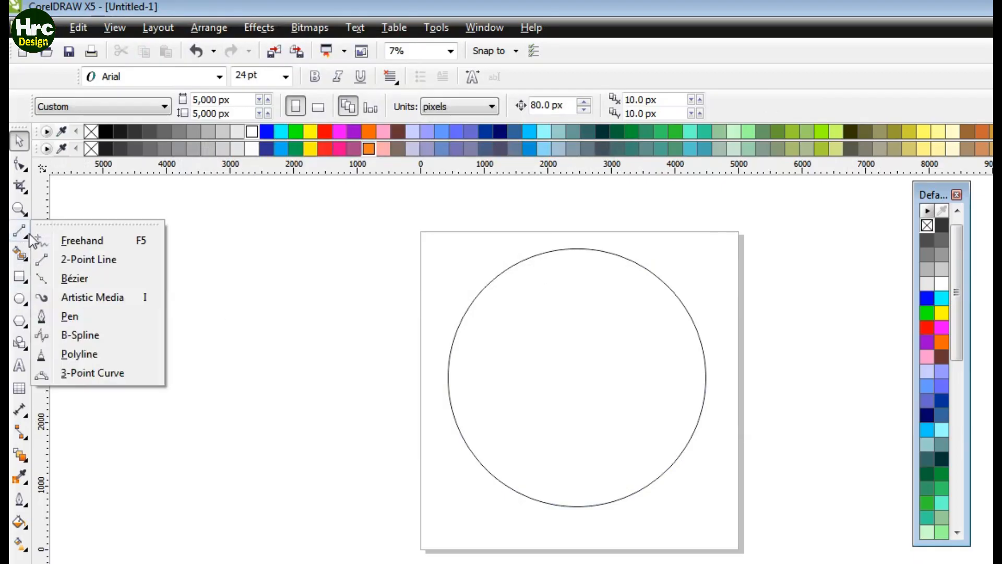
{"action": "left_click", "coordinate": [78, 260]}
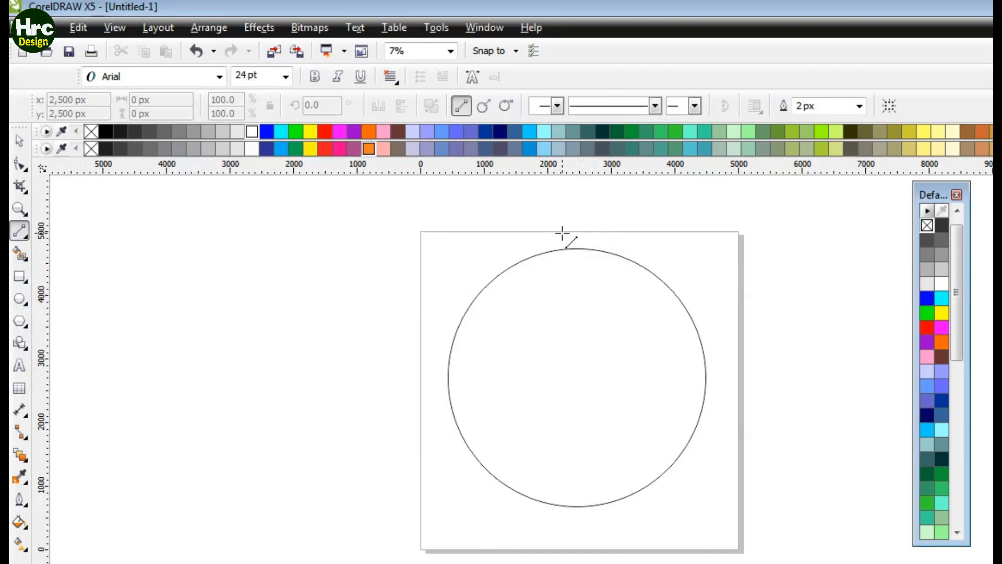
{"action": "mouse_move", "coordinate": [560, 233]}
{"action": "left_mouse_down"}
{"action": "mouse_move", "coordinate": [617, 329]}
{"action": "mouse_move", "coordinate": [715, 453]}
{"action": "left_mouse_up"}
{"action": "left_click_drag", "start_coordinate": [616, 207], "coordinate": [419, 459]}
{"action": "left_click_drag", "start_coordinate": [779, 421], "coordinate": [385, 420]}
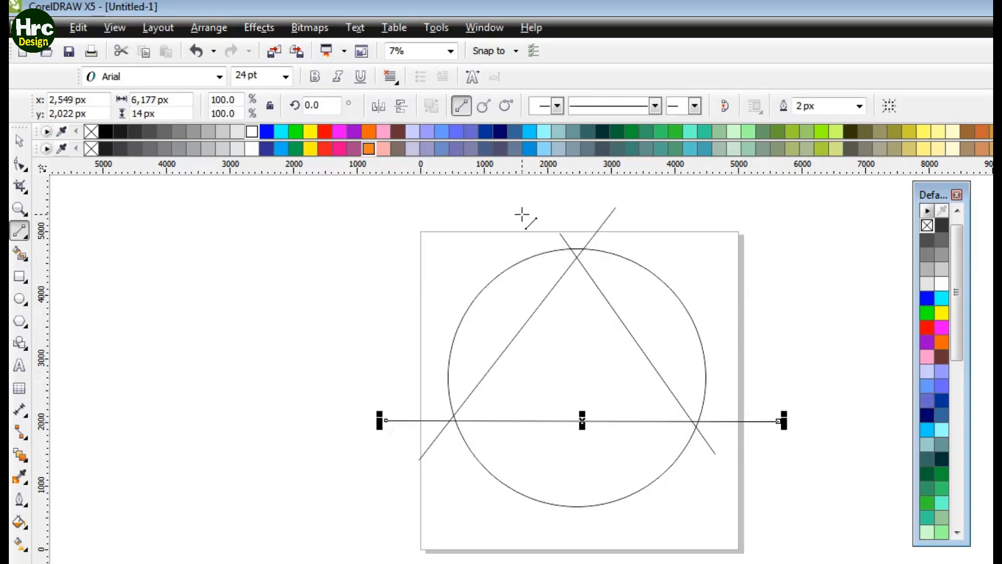
Step: Adjust both endpoints of the horizontal line with the Shape tool so it runs level across the circle
{"action": "left_click", "coordinate": [20, 165]}
{"action": "left_click_drag", "start_coordinate": [780, 421], "coordinate": [786, 432]}
{"action": "left_click_drag", "start_coordinate": [387, 420], "coordinate": [383, 447]}
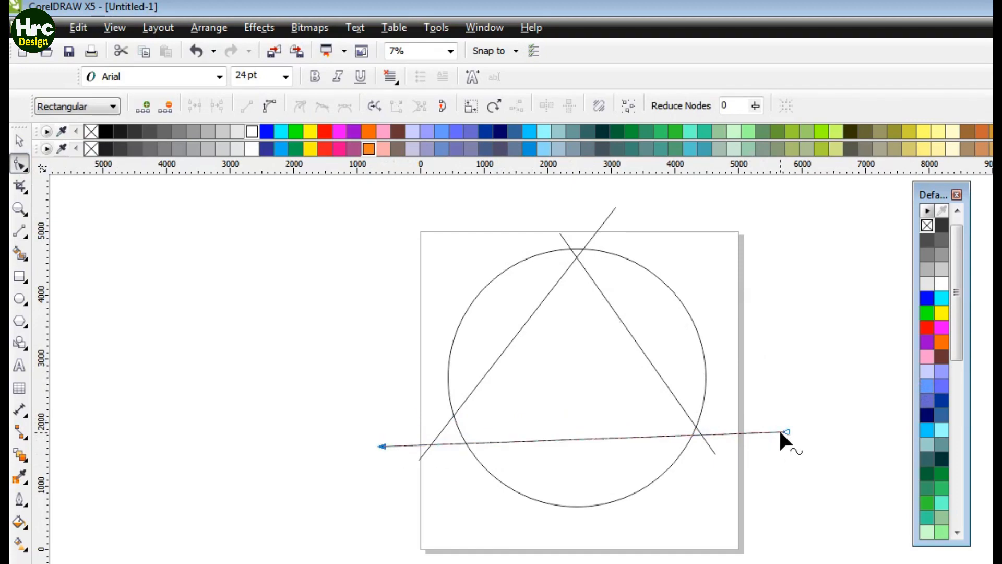
{"action": "left_click_drag", "start_coordinate": [786, 432], "coordinate": [788, 440]}
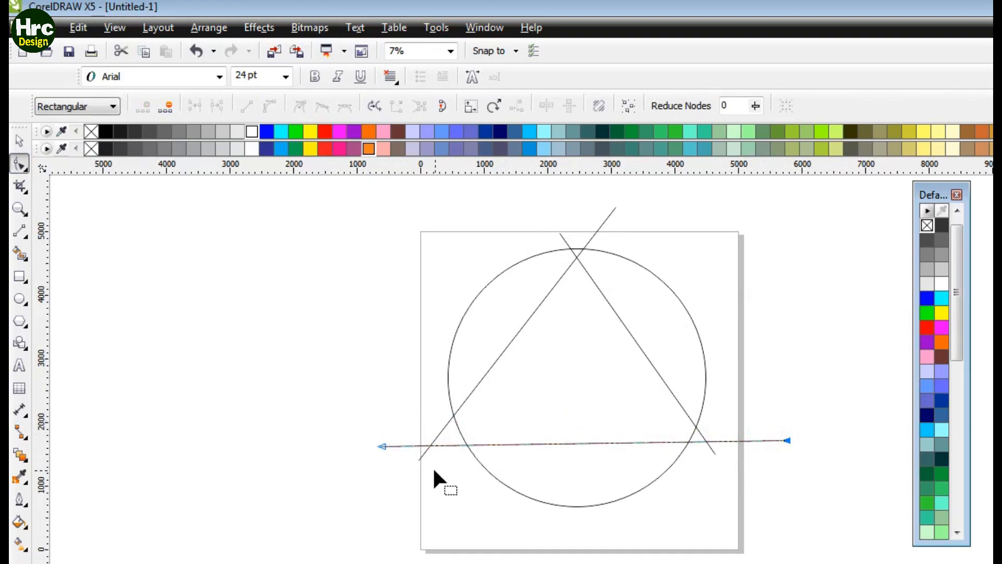
{"action": "left_click_drag", "start_coordinate": [381, 446], "coordinate": [428, 464]}
Step: Select the diagonals and move the upper end of the right diagonal line
{"action": "left_click", "coordinate": [420, 458]}
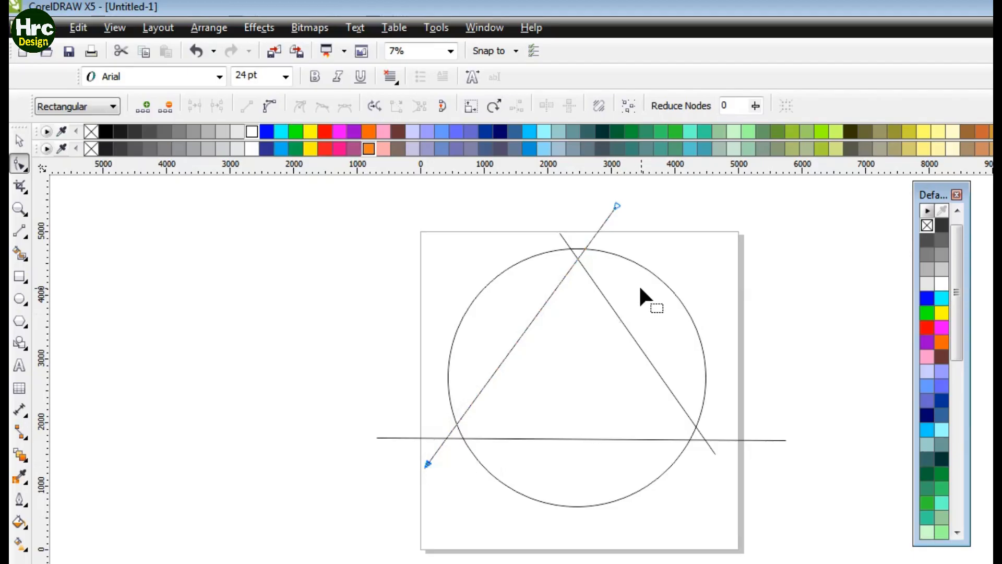
{"action": "left_click", "coordinate": [561, 235]}
{"action": "mouse_move", "coordinate": [560, 233]}
{"action": "left_mouse_down"}
{"action": "mouse_move", "coordinate": [568, 224]}
{"action": "mouse_move", "coordinate": [558, 227]}
{"action": "left_mouse_up"}
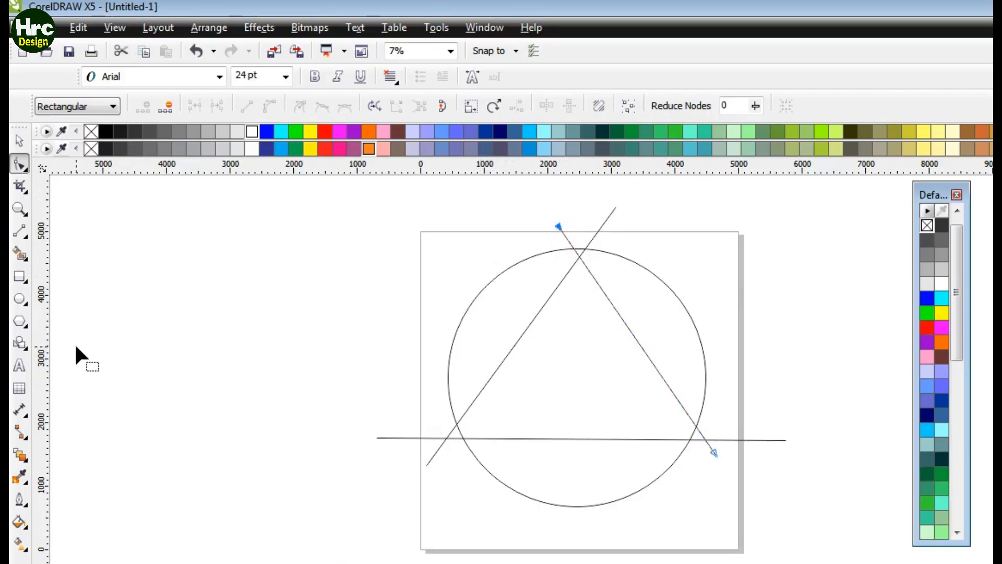
Step: Add a vertical guideline through the top of the circle
{"action": "left_click_drag", "start_coordinate": [46, 328], "coordinate": [579, 352]}
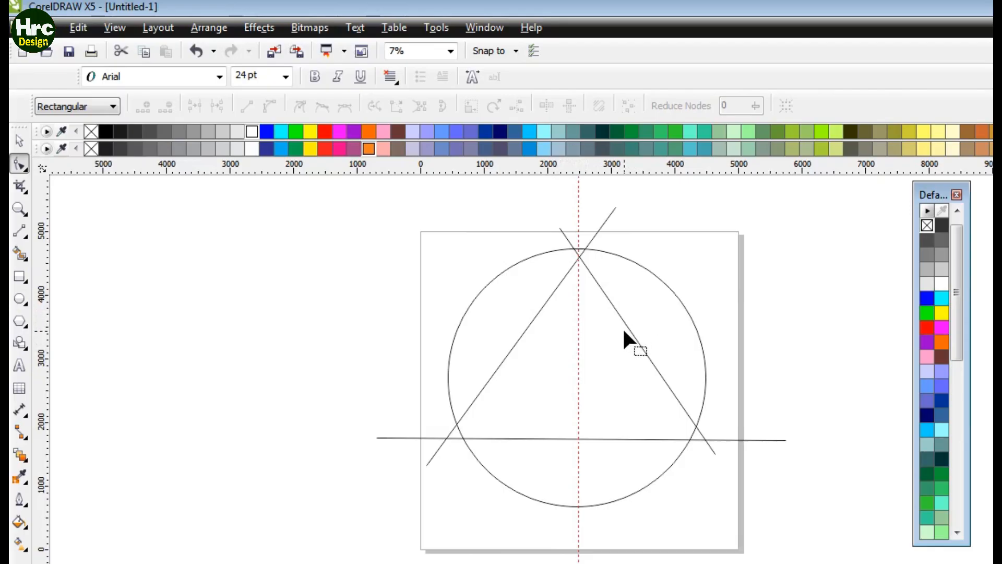
Step: Adjust the upper end of the right diagonal line near the circle's top
{"action": "key", "text": "z"}
{"action": "left_click", "coordinate": [570, 257]}
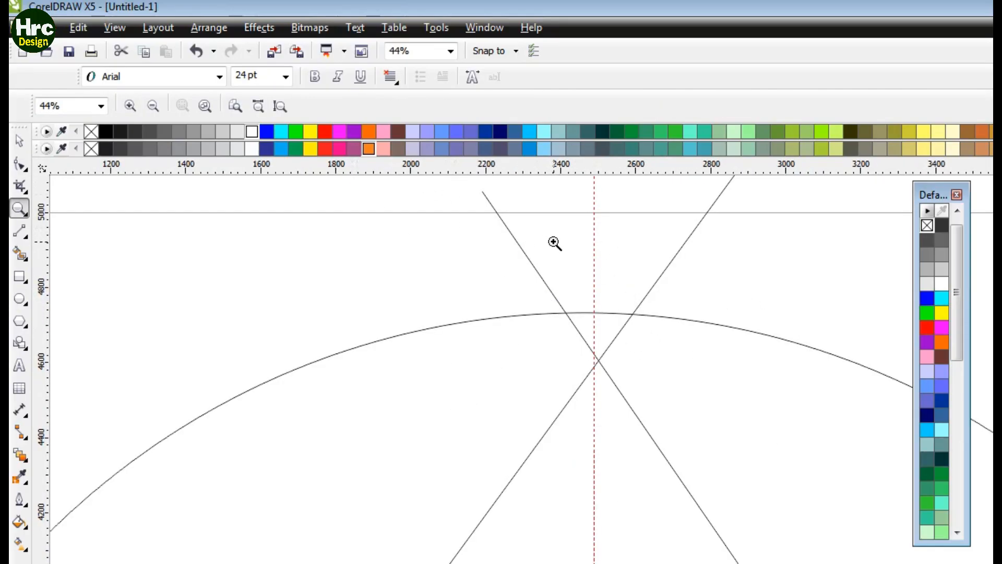
{"action": "key", "text": "h"}
{"action": "mouse_move", "coordinate": [733, 282]}
{"action": "left_mouse_down"}
{"action": "mouse_move", "coordinate": [712, 358]}
{"action": "mouse_move", "coordinate": [708, 309]}
{"action": "mouse_move", "coordinate": [687, 374]}
{"action": "mouse_move", "coordinate": [681, 353]}
{"action": "left_mouse_up"}
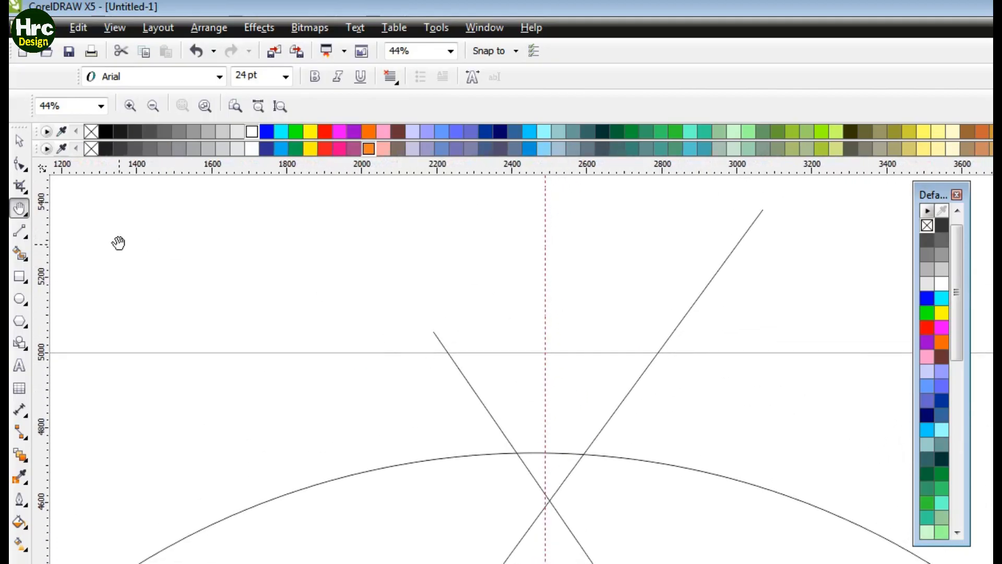
{"action": "left_click", "coordinate": [20, 165]}
{"action": "left_click", "coordinate": [441, 341]}
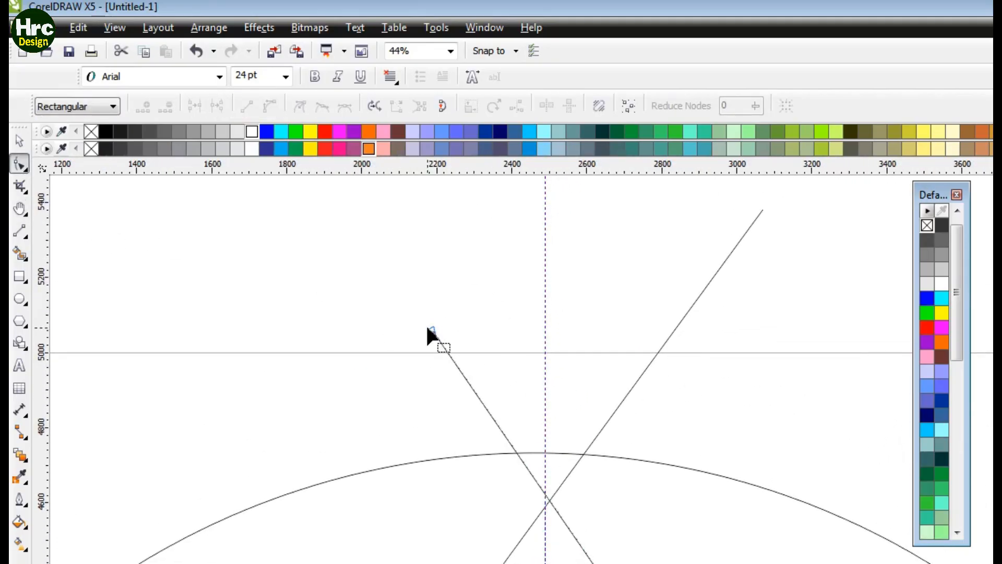
{"action": "left_click_drag", "start_coordinate": [448, 325], "coordinate": [719, 208]}
Step: Nudge both diagonal lines so they cross exactly where the guideline meets the circle's top
{"action": "key", "text": "z"}
{"action": "left_click_drag", "start_coordinate": [504, 425], "coordinate": [603, 498]}
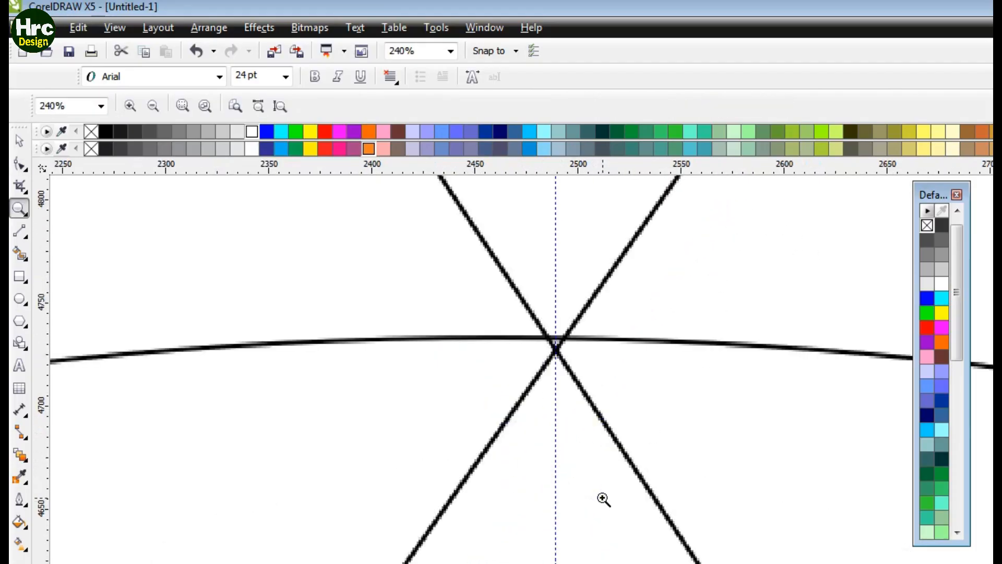
{"action": "key", "text": "h"}
{"action": "left_click_drag", "start_coordinate": [689, 245], "coordinate": [662, 347]}
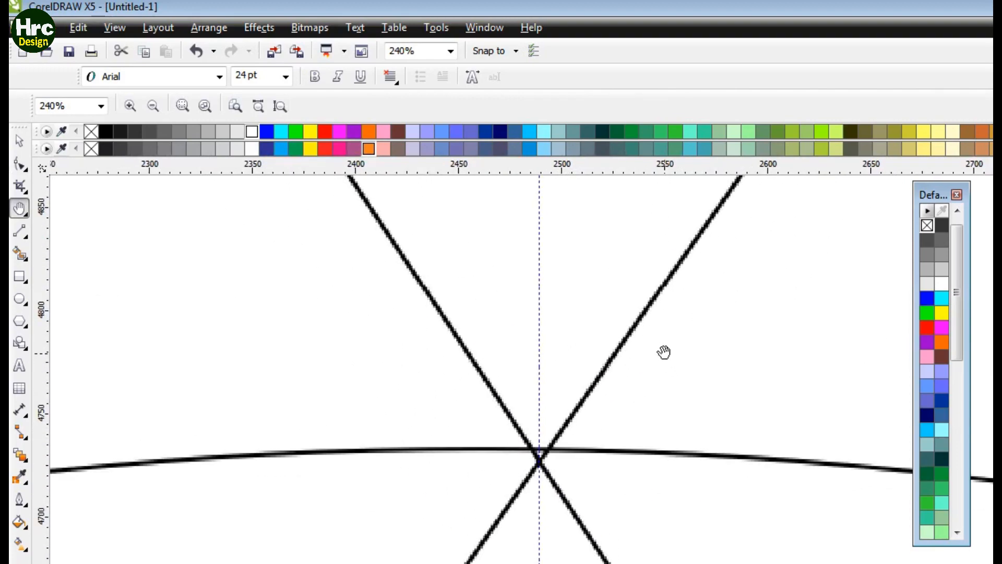
{"action": "left_click_drag", "start_coordinate": [659, 277], "coordinate": [599, 261]}
{"action": "left_click", "coordinate": [20, 164]}
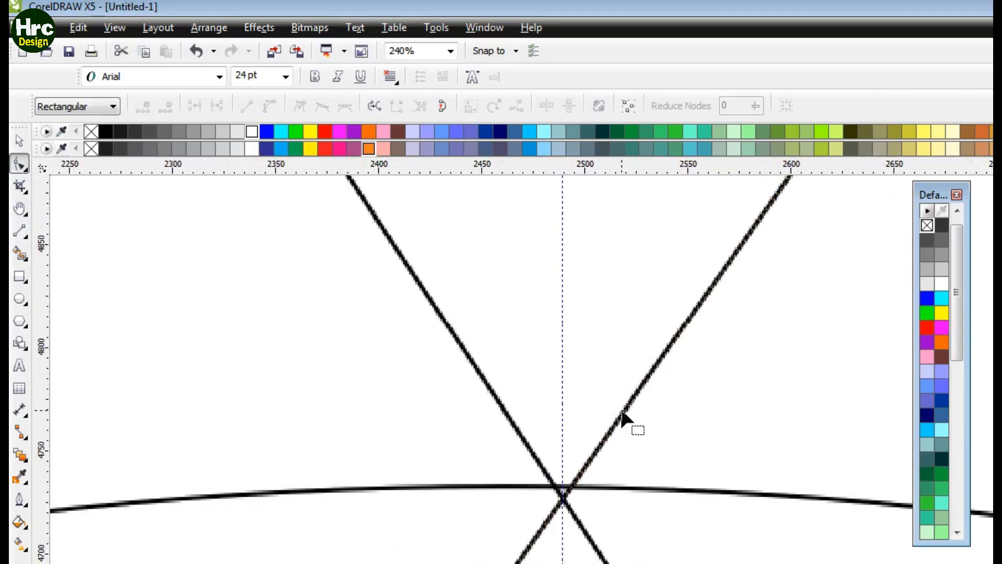
{"action": "left_click", "coordinate": [647, 377]}
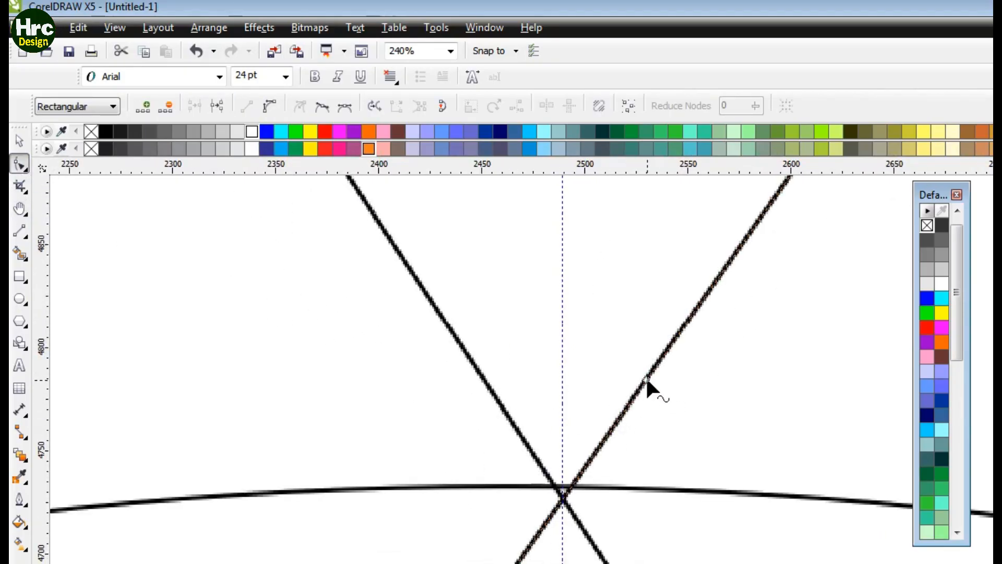
{"action": "left_click_drag", "start_coordinate": [648, 378], "coordinate": [641, 375]}
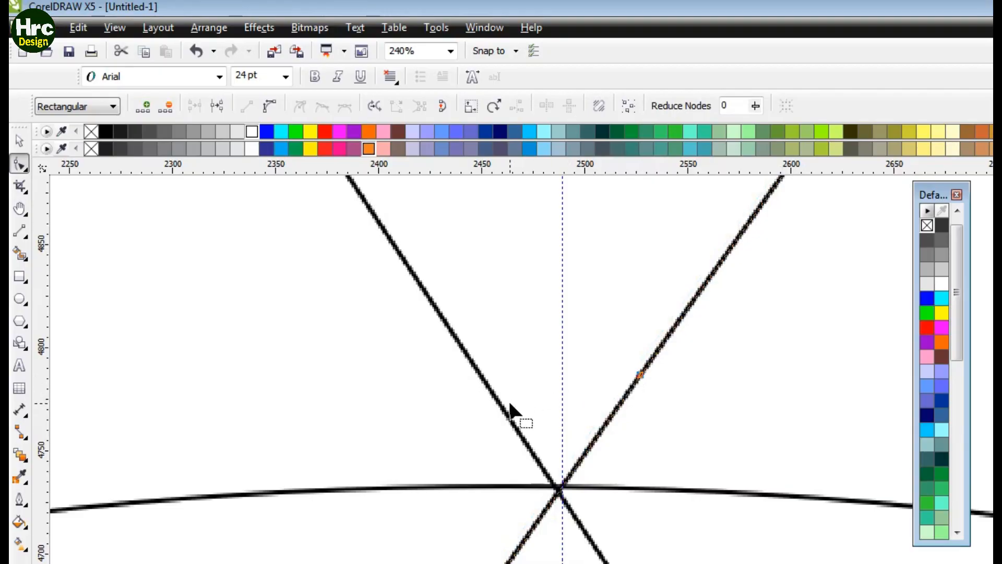
{"action": "left_click", "coordinate": [489, 389]}
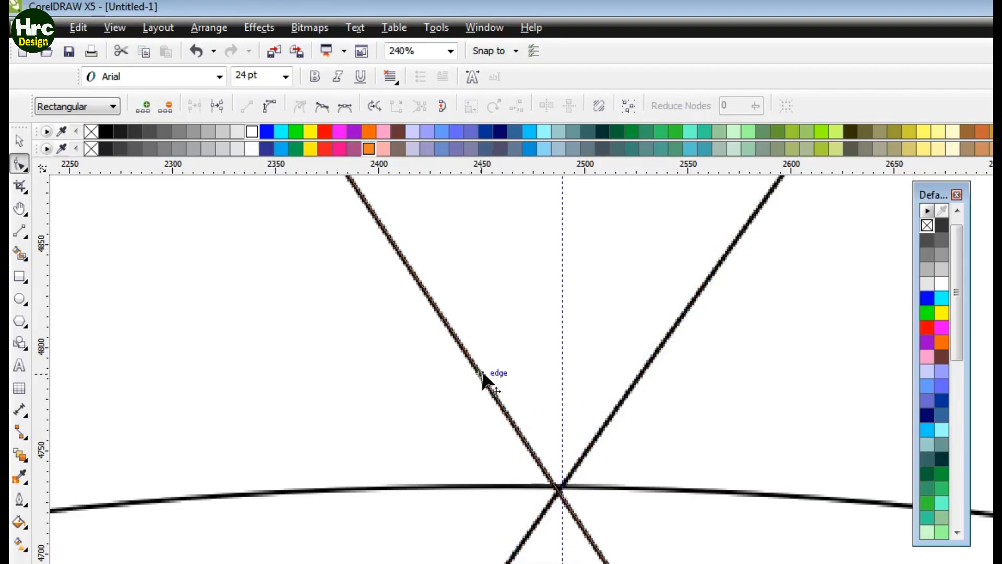
{"action": "left_click_drag", "start_coordinate": [482, 374], "coordinate": [489, 374]}
Step: Extend the lower ends of both diagonal lines below the horizontal line
{"action": "key", "text": "z"}
{"action": "right_click", "coordinate": [629, 428]}
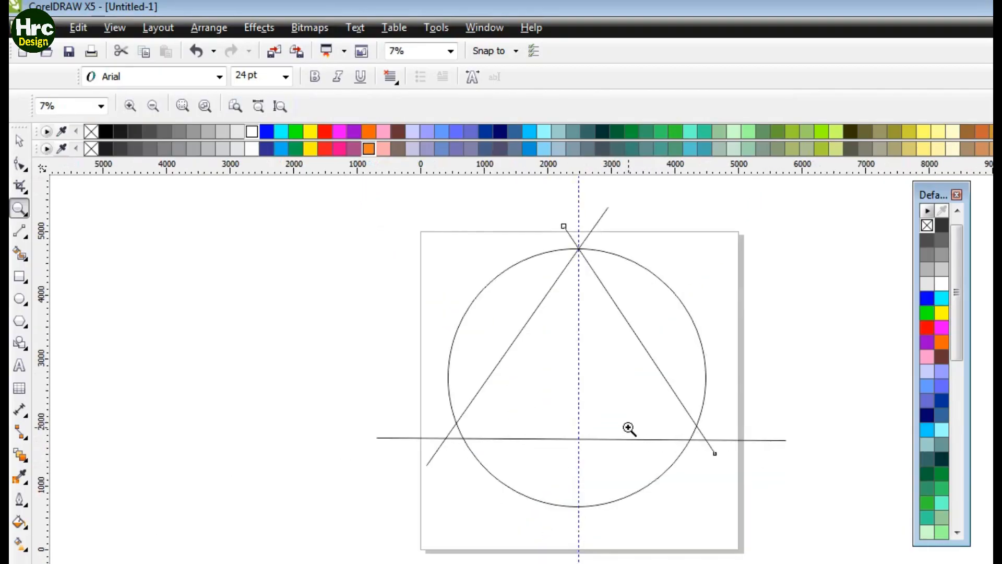
{"action": "key", "text": "F10"}
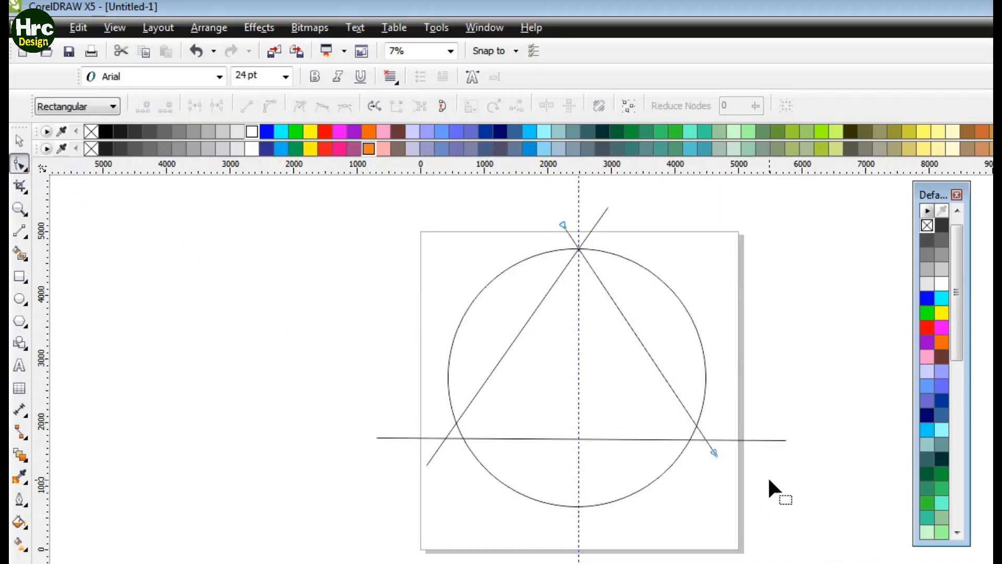
{"action": "left_click_drag", "start_coordinate": [715, 452], "coordinate": [714, 473]}
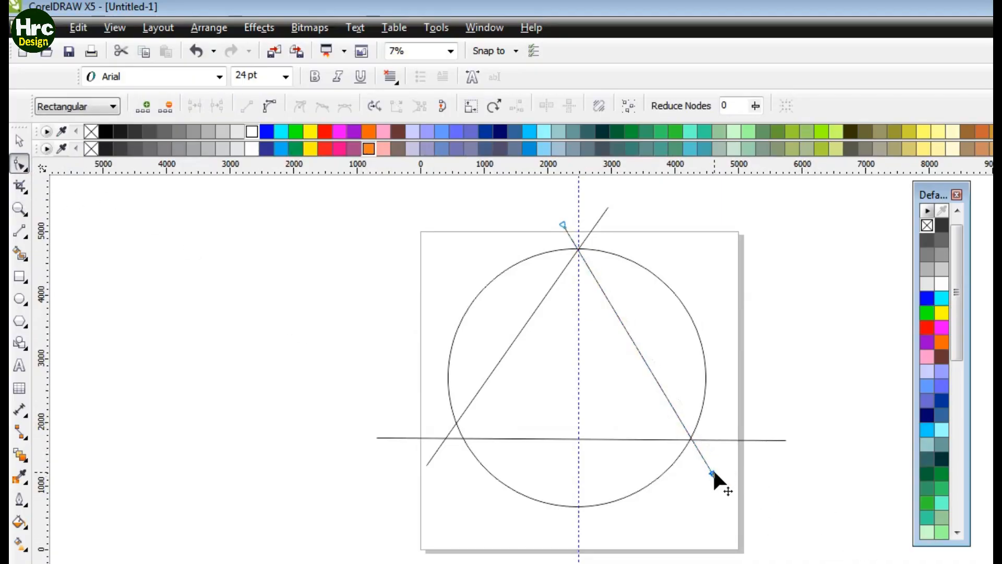
{"action": "left_click", "coordinate": [427, 461]}
{"action": "left_click_drag", "start_coordinate": [427, 461], "coordinate": [437, 477]}
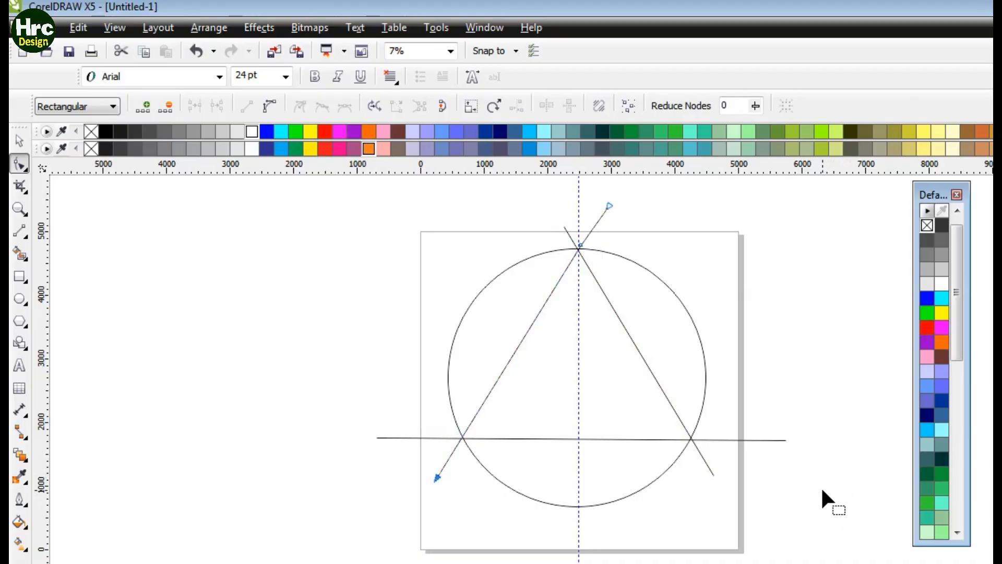
Step: Adjust the right diagonal so it passes through the lower-right crossing of the circle and horizontal line
{"action": "key", "text": "z"}
{"action": "left_click_drag", "start_coordinate": [659, 419], "coordinate": [720, 487]}
{"action": "left_click_drag", "start_coordinate": [548, 280], "coordinate": [656, 354]}
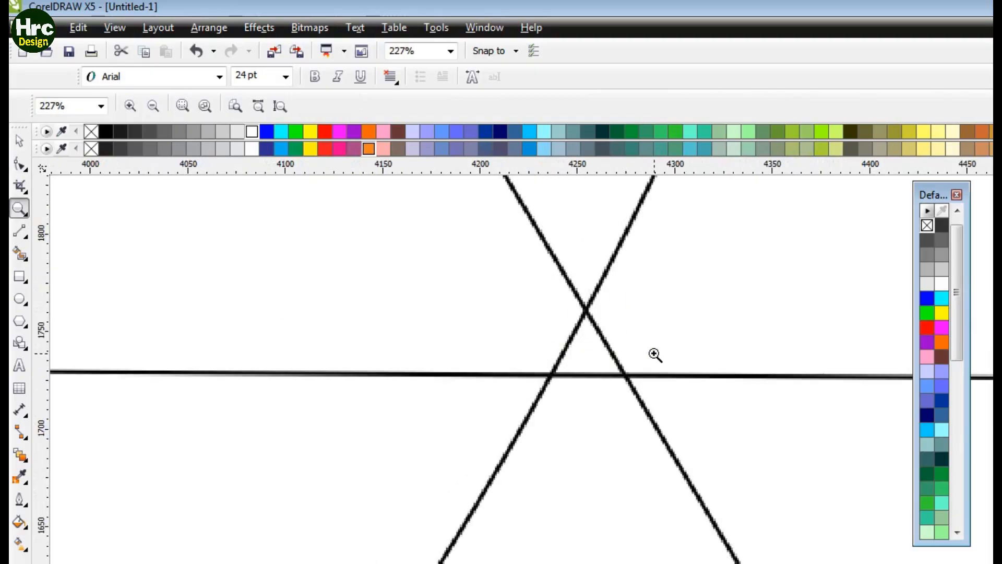
{"action": "left_click", "coordinate": [21, 166]}
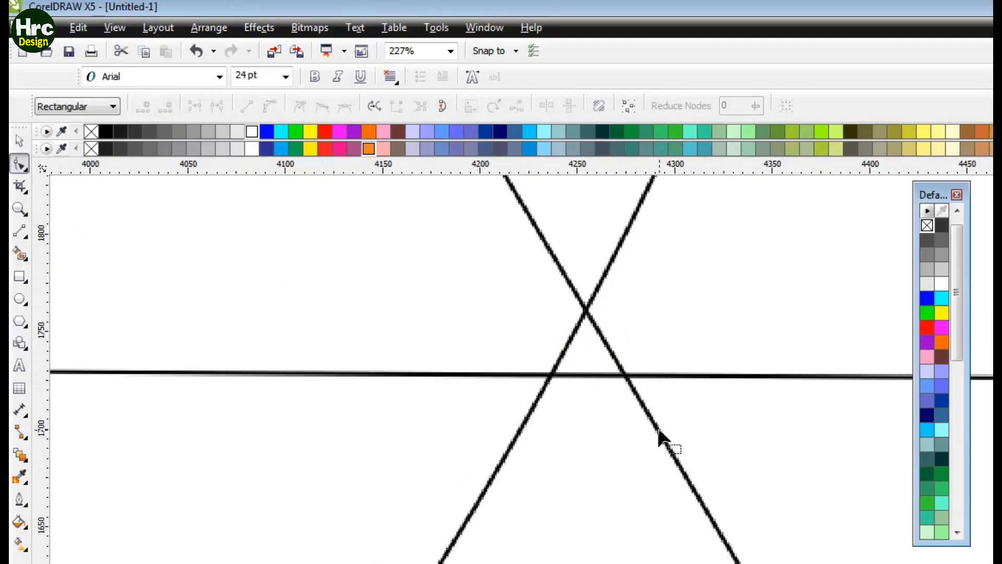
{"action": "left_click", "coordinate": [658, 436]}
{"action": "left_click_drag", "start_coordinate": [655, 432], "coordinate": [598, 449]}
Step: Adjust the left diagonal so it passes through the lower-left crossing of the circle and horizontal line
{"action": "key", "text": "z"}
{"action": "right_click", "coordinate": [469, 458]}
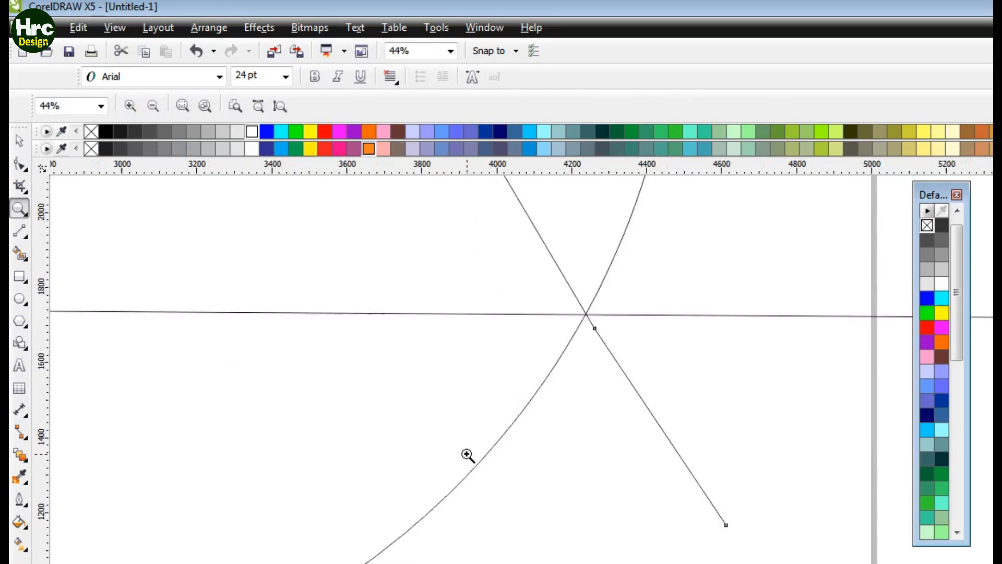
{"action": "right_click", "coordinate": [462, 420]}
{"action": "left_click_drag", "start_coordinate": [416, 413], "coordinate": [481, 457]}
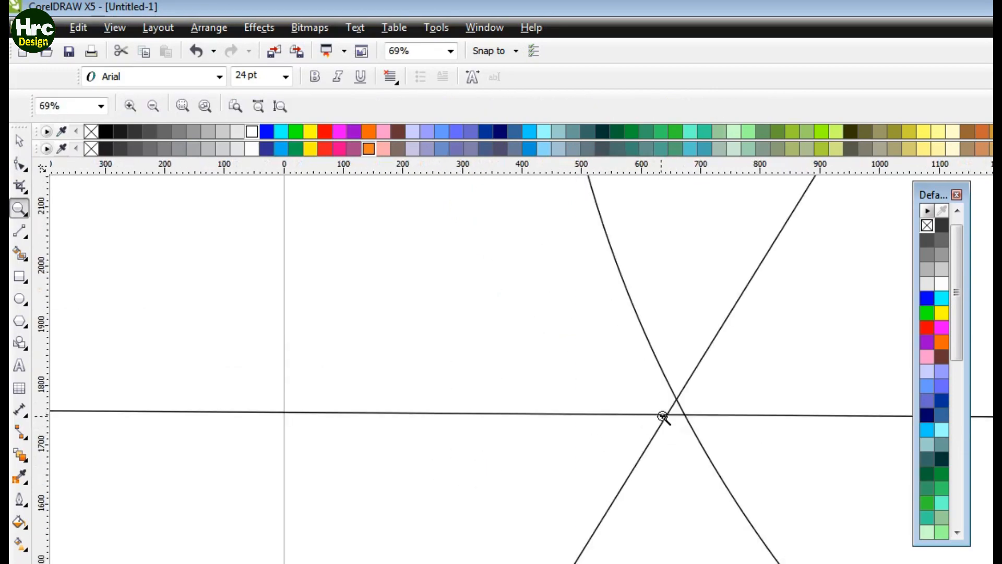
{"action": "left_click", "coordinate": [20, 165]}
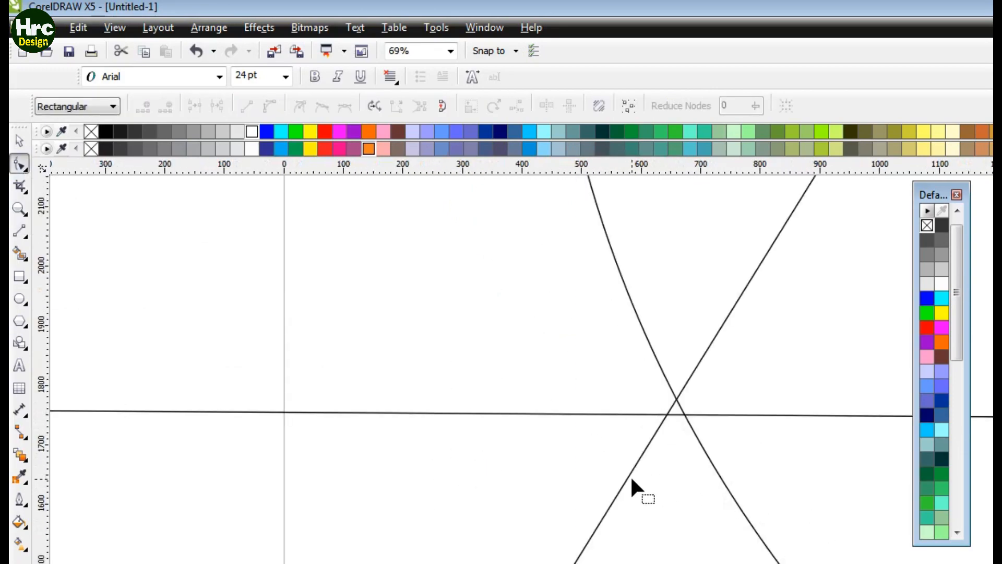
{"action": "left_click_drag", "start_coordinate": [629, 474], "coordinate": [638, 480]}
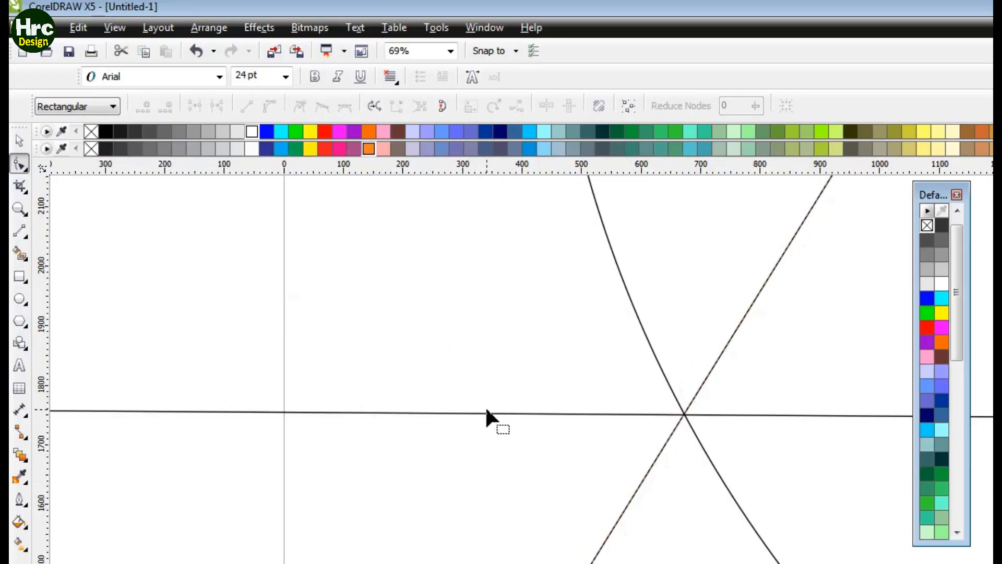
{"action": "key", "text": "z"}
{"action": "left_click_drag", "start_coordinate": [653, 398], "coordinate": [720, 440]}
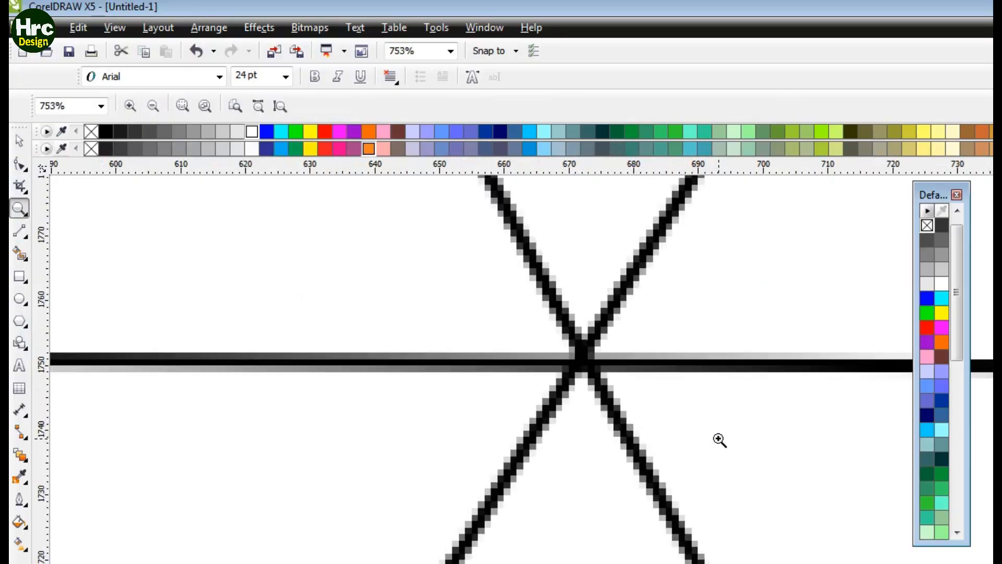
{"action": "key", "text": "F3"}
{"action": "key", "text": "F3"}
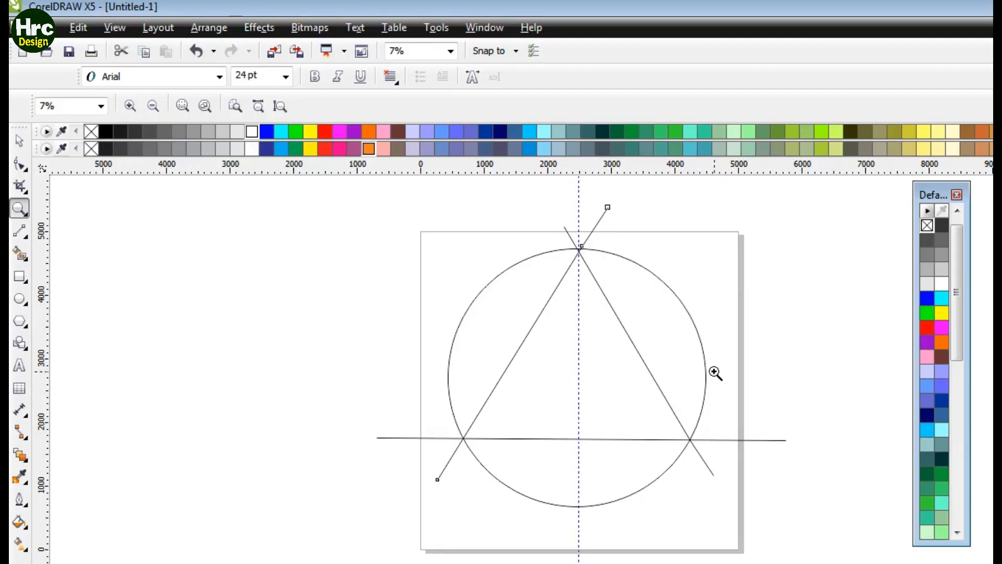
Step: Convert the right diagonal line to a curve and bend it outward toward the circle's edge
{"action": "left_click", "coordinate": [19, 166]}
{"action": "left_click", "coordinate": [630, 342]}
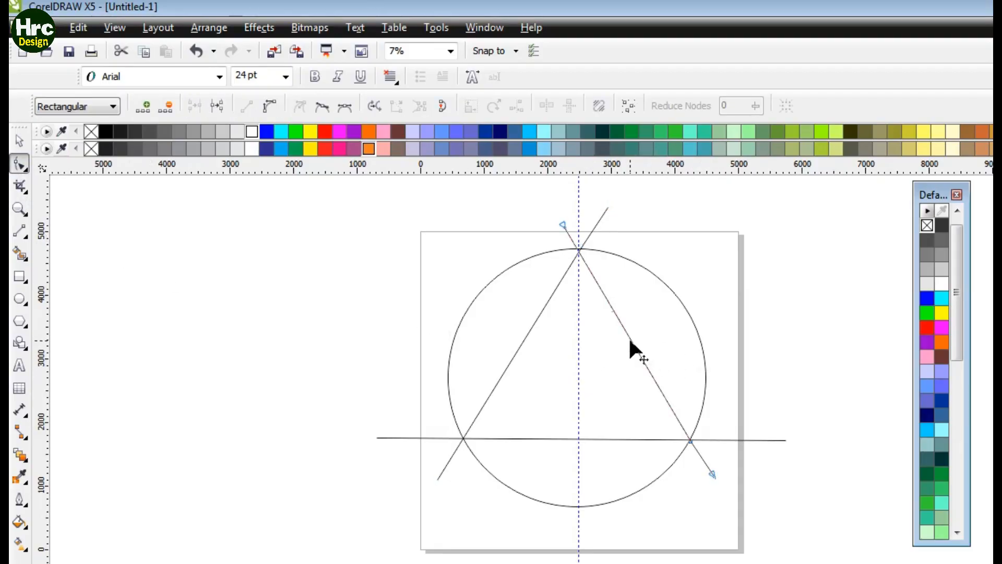
{"action": "right_click", "coordinate": [630, 343]}
{"action": "left_click", "coordinate": [681, 131]}
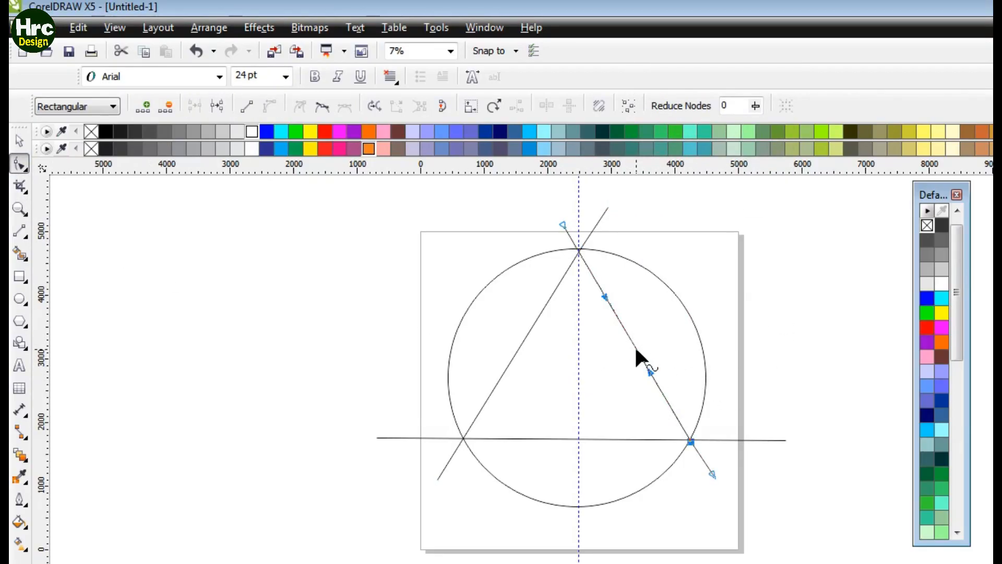
{"action": "left_click_drag", "start_coordinate": [633, 347], "coordinate": [650, 340]}
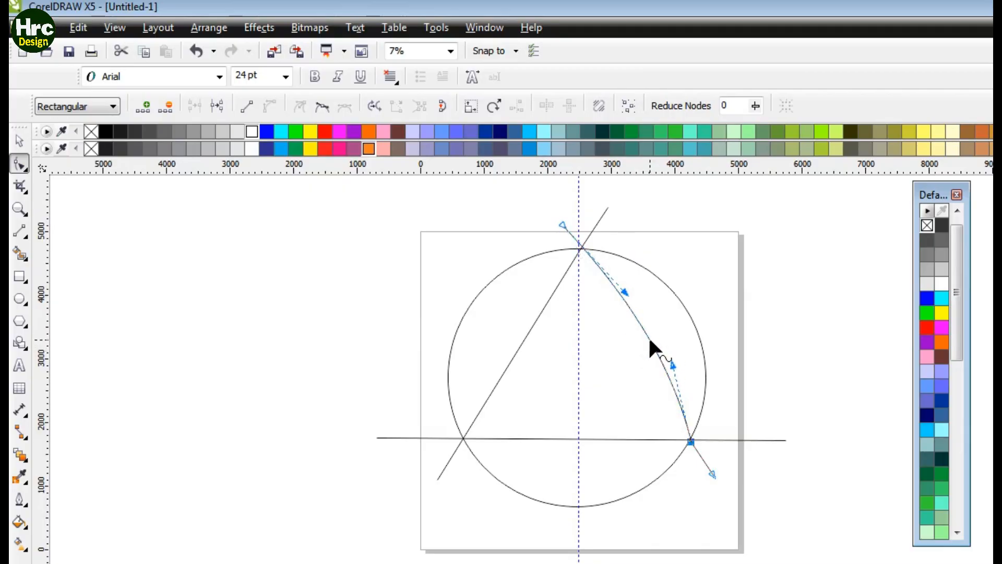
Step: Convert the left diagonal line to a curve and bend it outward toward the circle's edge
{"action": "left_click", "coordinate": [520, 340]}
{"action": "right_click", "coordinate": [520, 339]}
{"action": "left_click", "coordinate": [553, 131]}
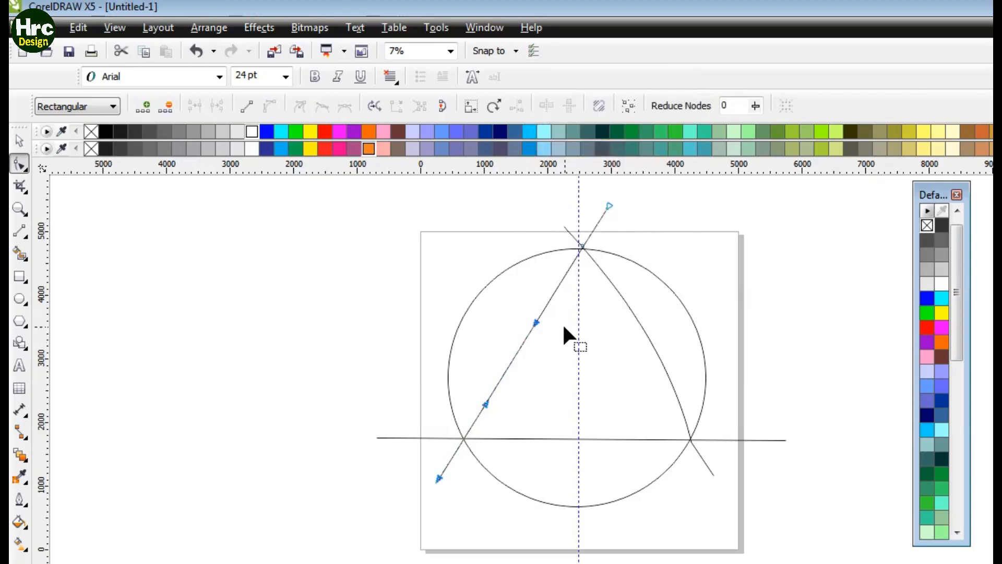
{"action": "left_click_drag", "start_coordinate": [519, 351], "coordinate": [499, 340]}
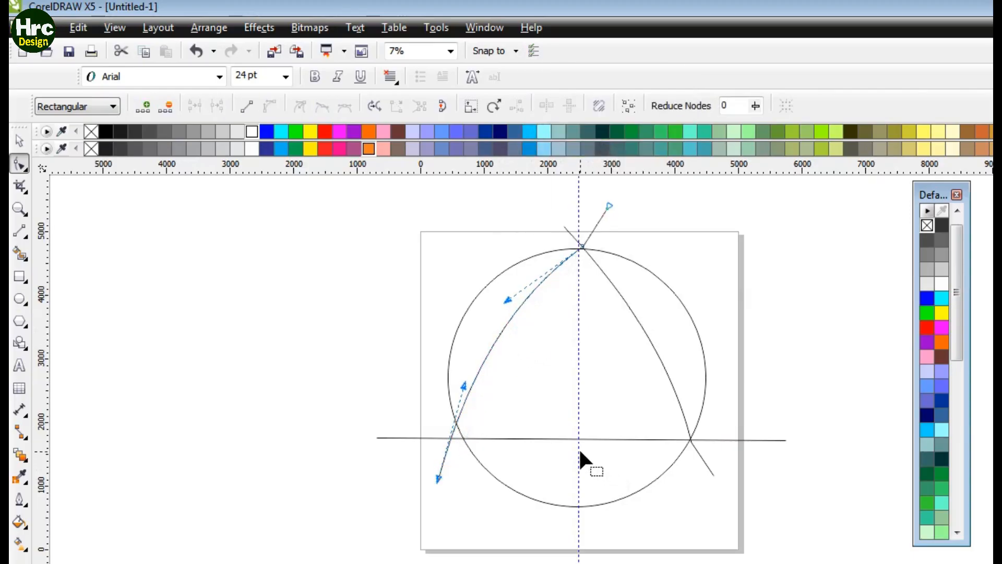
Step: Convert the horizontal line to a curve and bend it downward
{"action": "left_click", "coordinate": [559, 437]}
{"action": "right_click", "coordinate": [560, 437]}
{"action": "left_click", "coordinate": [581, 230]}
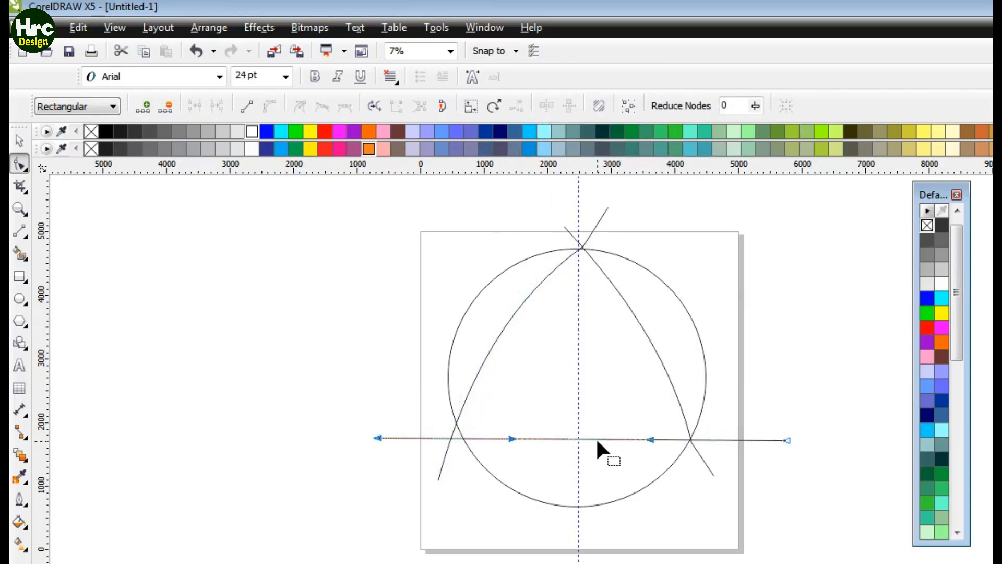
{"action": "left_click_drag", "start_coordinate": [596, 437], "coordinate": [583, 460]}
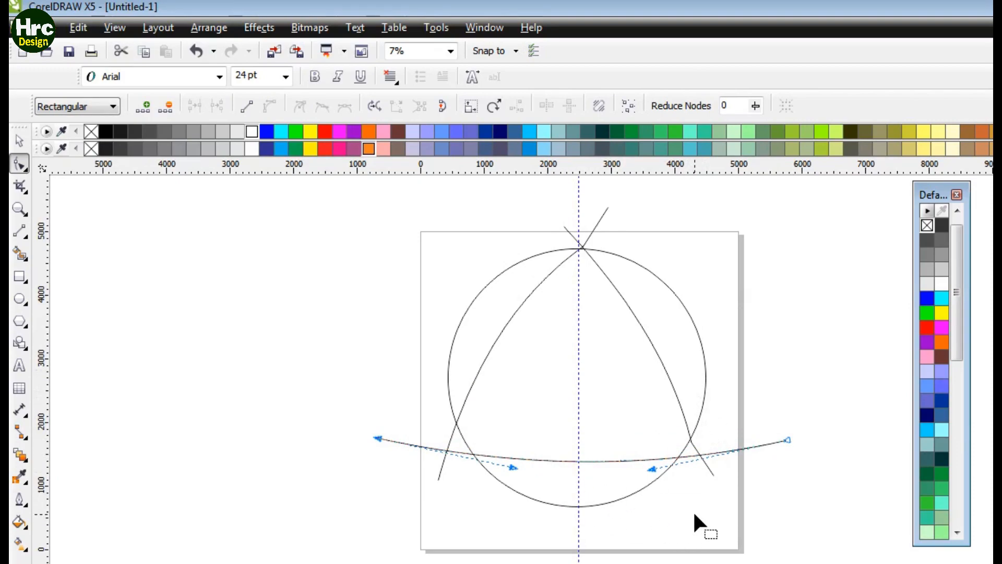
Step: Refine the bend of the right curve, then deselect everything
{"action": "left_click", "coordinate": [649, 345]}
{"action": "left_click_drag", "start_coordinate": [650, 336], "coordinate": [669, 369]}
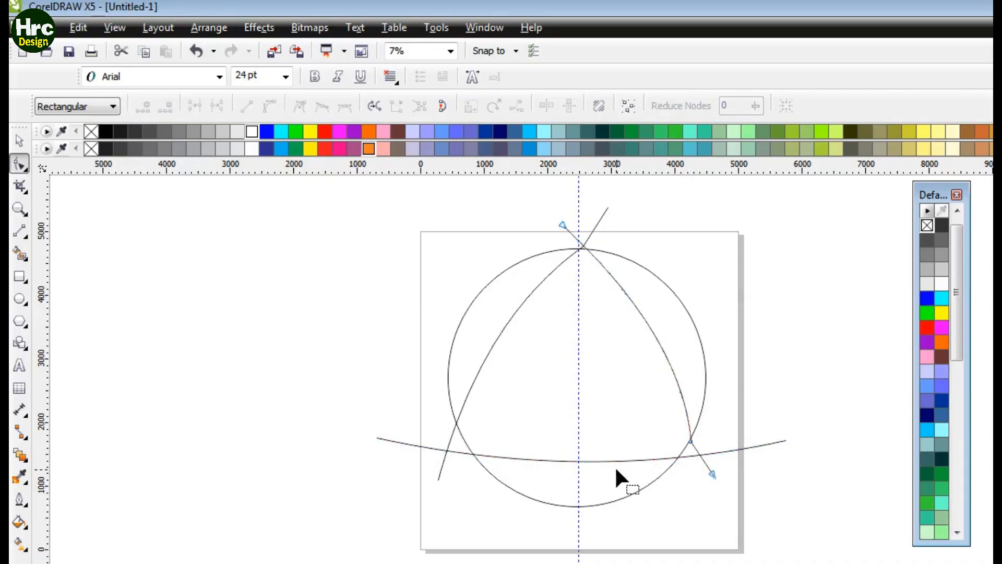
{"action": "left_click", "coordinate": [19, 140]}
{"action": "left_click", "coordinate": [578, 525]}
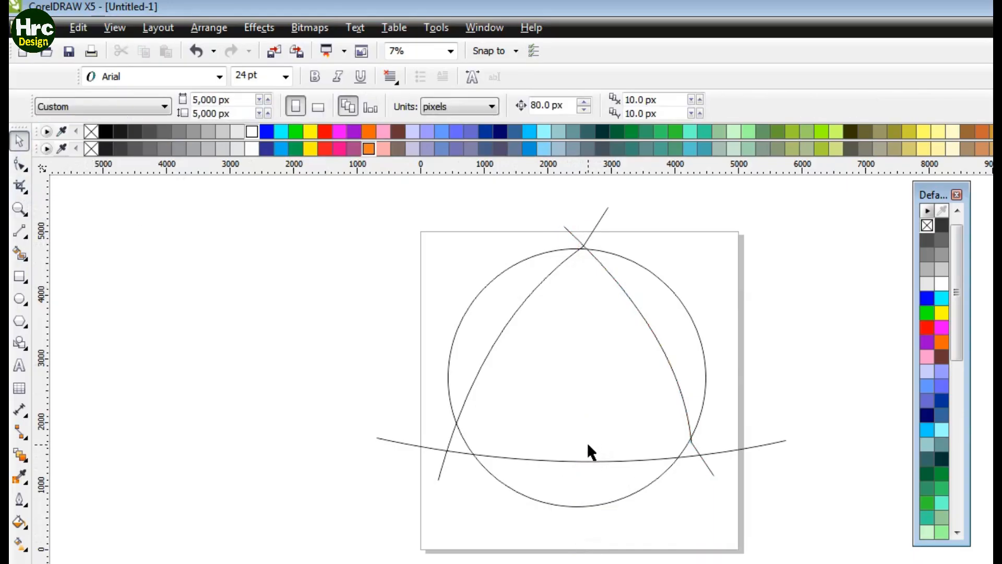
Step: Try to move the lower end node of the left curve
{"action": "left_click", "coordinate": [19, 164]}
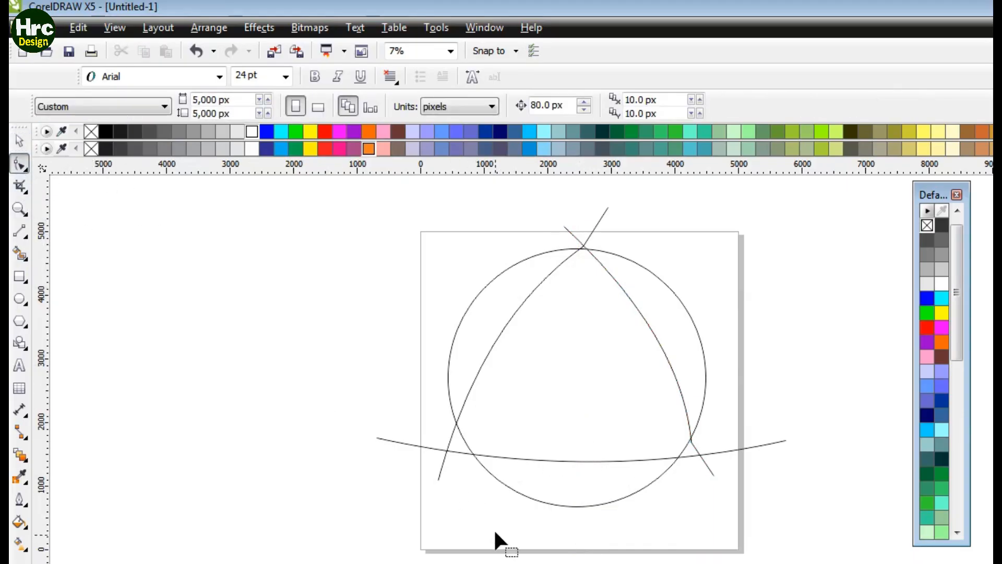
{"action": "left_click", "coordinate": [437, 475]}
{"action": "left_click", "coordinate": [438, 477]}
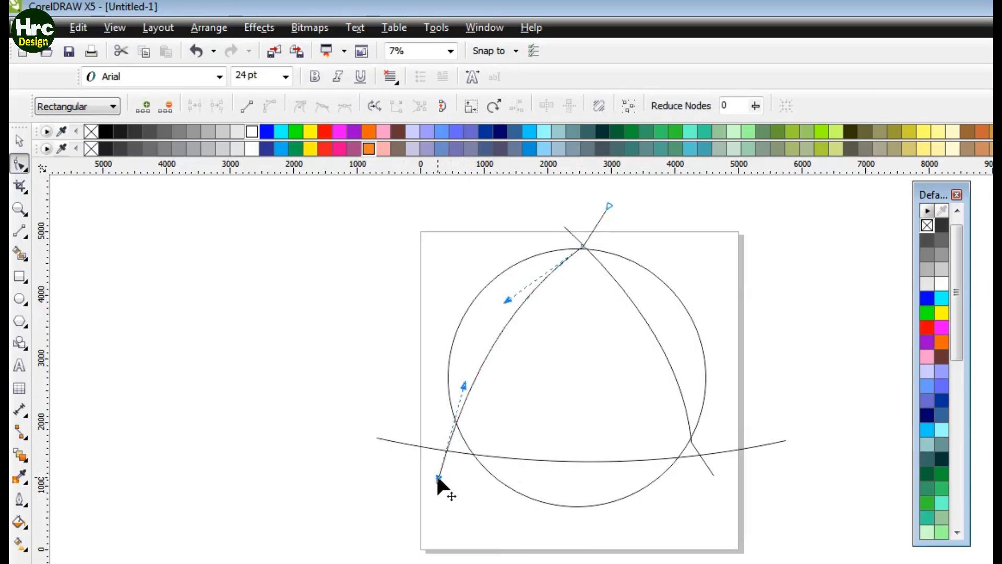
{"action": "left_click_drag", "start_coordinate": [437, 475], "coordinate": [455, 492]}
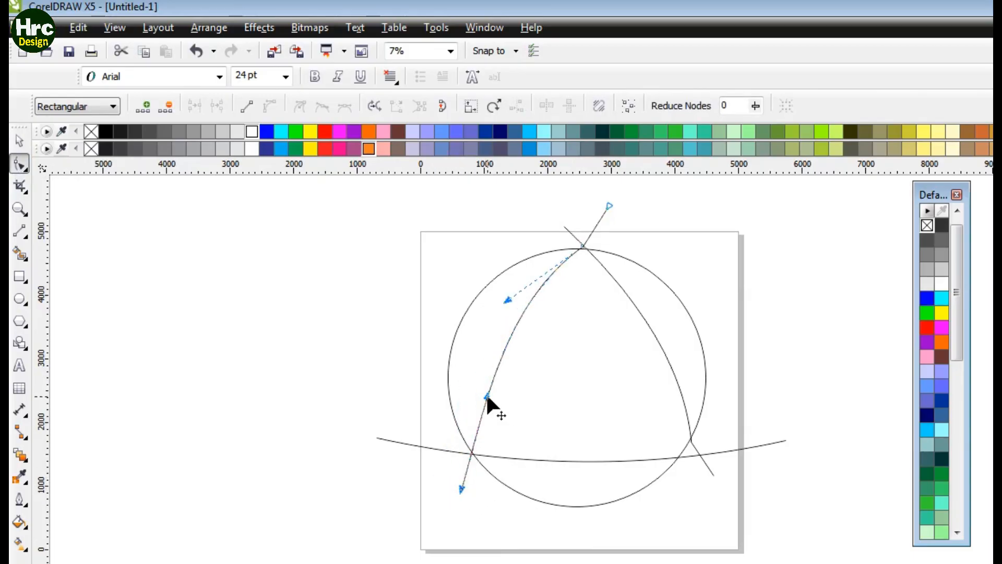
{"action": "key", "text": "ctrl+z"}
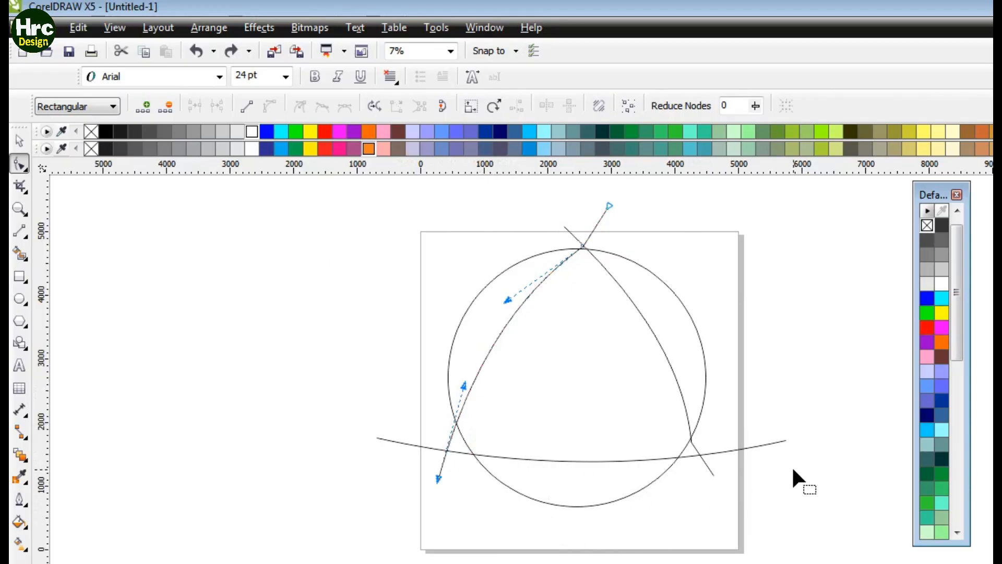
Step: Raise both end nodes of the bottom curve
{"action": "left_click_drag", "start_coordinate": [782, 436], "coordinate": [777, 423]}
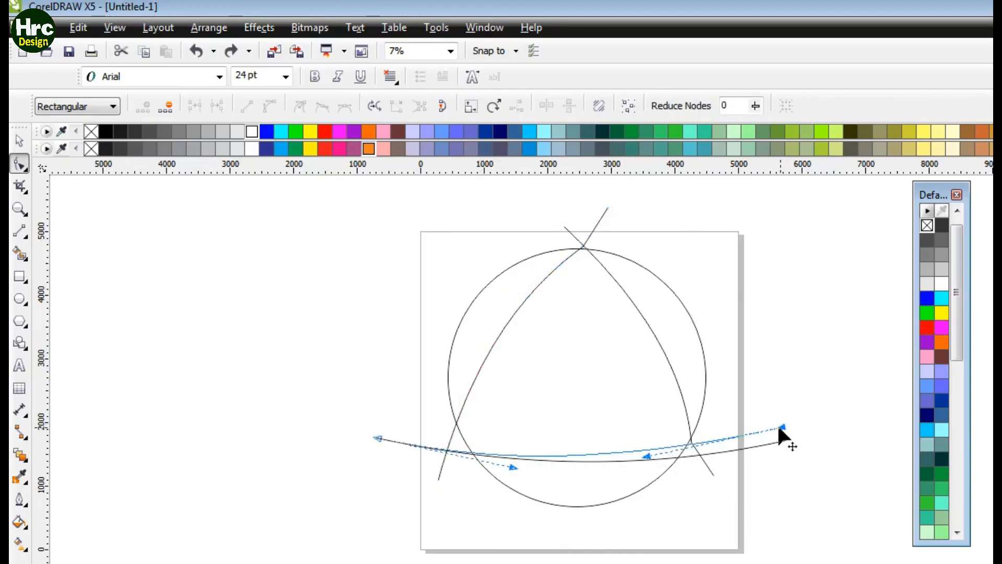
{"action": "left_click_drag", "start_coordinate": [645, 454], "coordinate": [644, 467]}
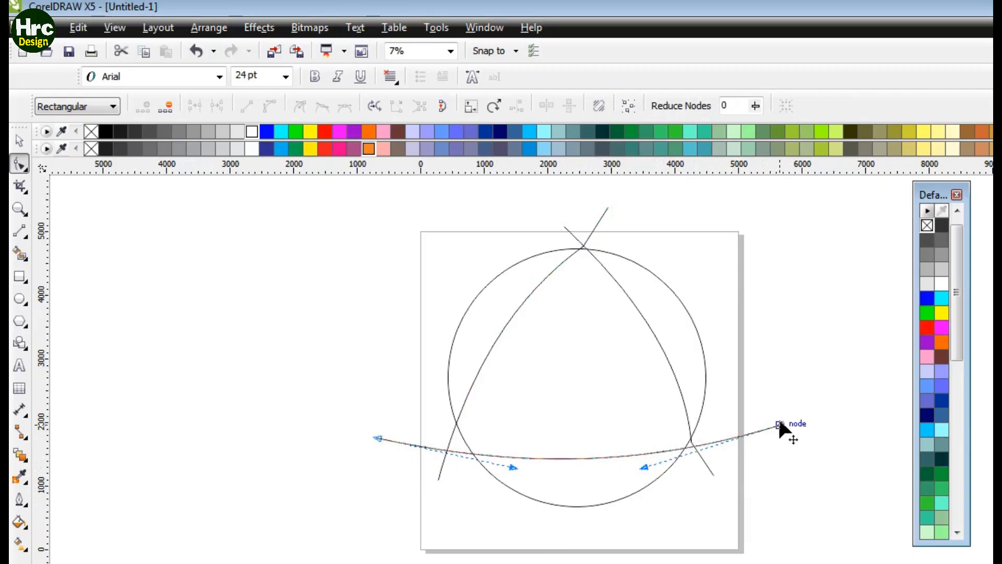
{"action": "left_click_drag", "start_coordinate": [783, 424], "coordinate": [776, 418]}
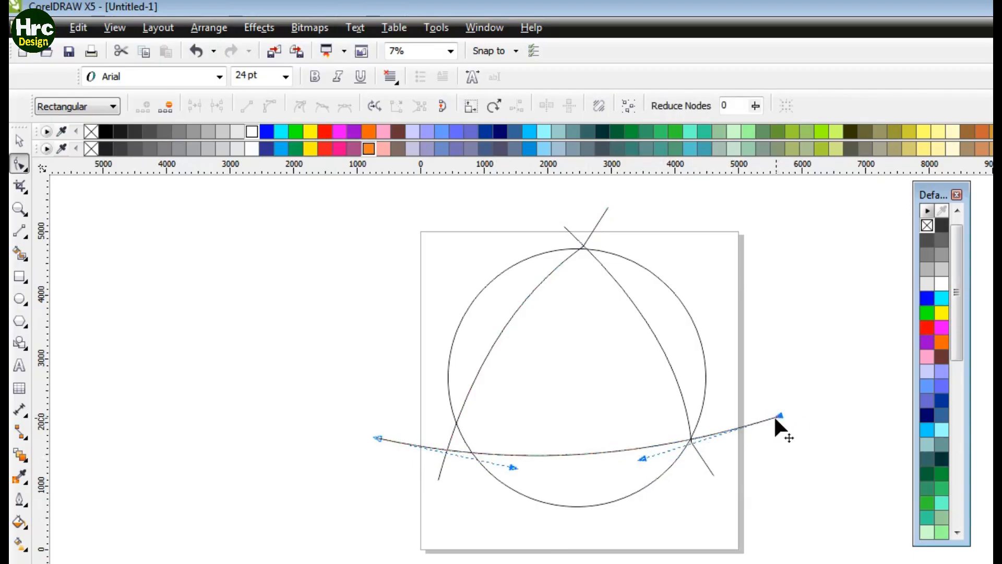
{"action": "left_click_drag", "start_coordinate": [377, 439], "coordinate": [384, 414]}
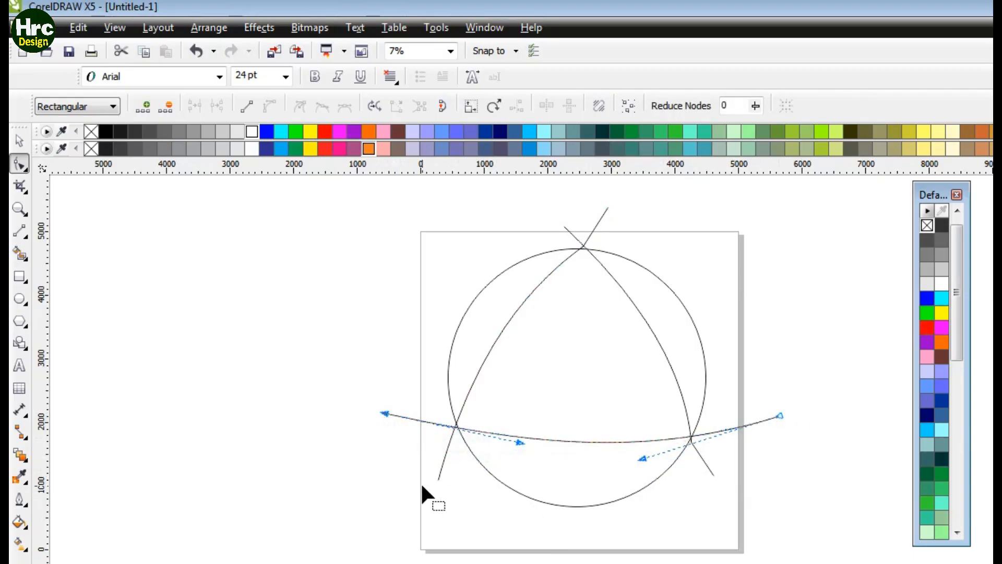
Step: Adjust the bottom curve's control handles and left end so it sags through the lower crossings
{"action": "left_click_drag", "start_coordinate": [522, 442], "coordinate": [521, 468]}
{"action": "left_click_drag", "start_coordinate": [640, 459], "coordinate": [649, 475]}
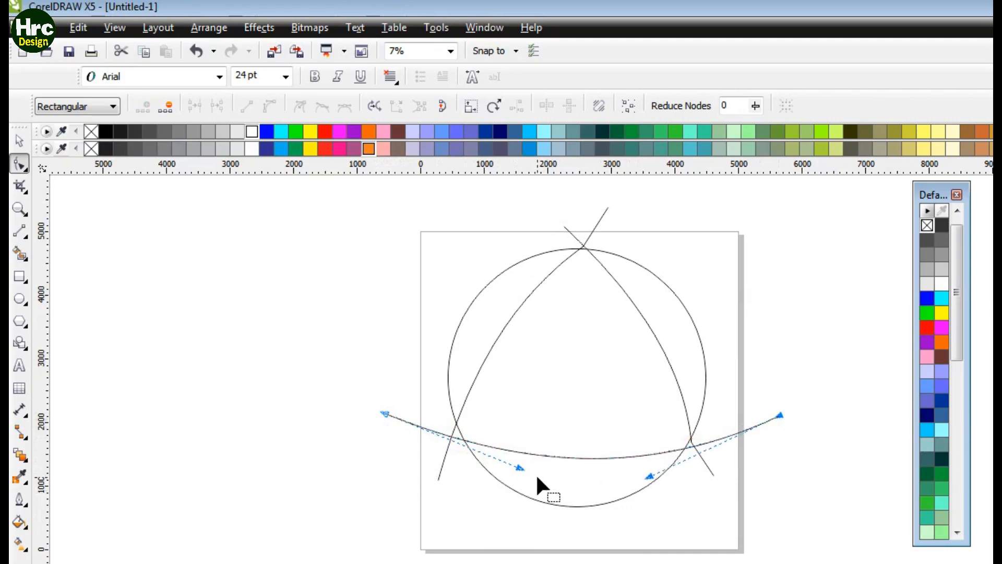
{"action": "left_click_drag", "start_coordinate": [520, 467], "coordinate": [515, 473]}
{"action": "left_click_drag", "start_coordinate": [384, 413], "coordinate": [399, 400]}
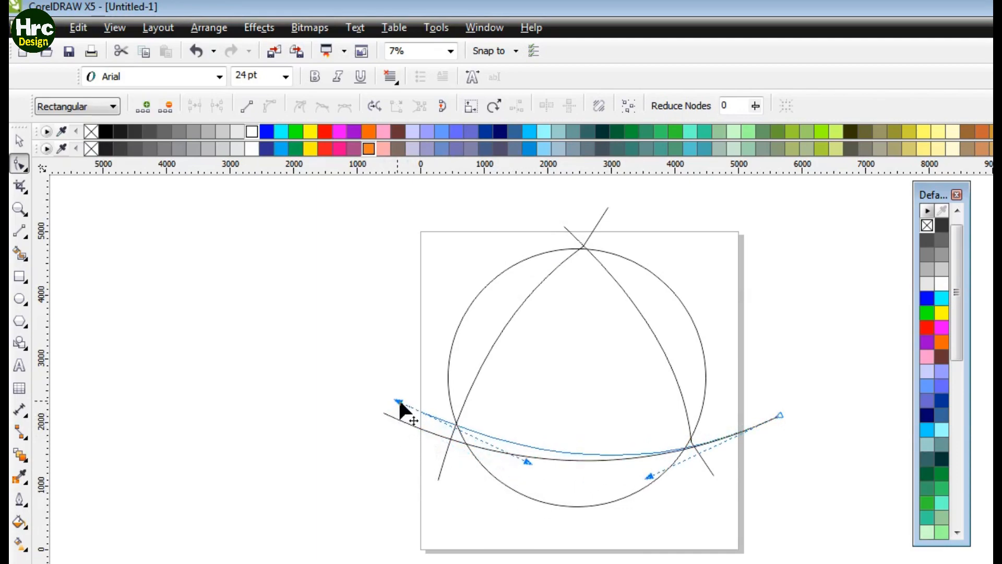
{"action": "left_click_drag", "start_coordinate": [514, 473], "coordinate": [513, 468]}
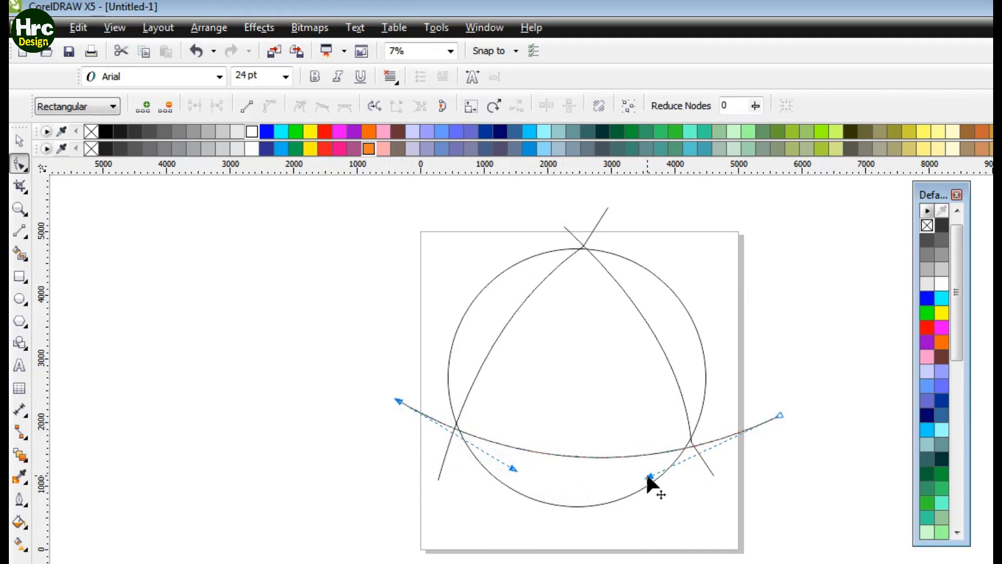
{"action": "left_click_drag", "start_coordinate": [648, 477], "coordinate": [647, 465]}
Step: Add a node on the left curve where it crosses the bottom curve
{"action": "key", "text": "z"}
{"action": "left_click_drag", "start_coordinate": [429, 408], "coordinate": [515, 471]}
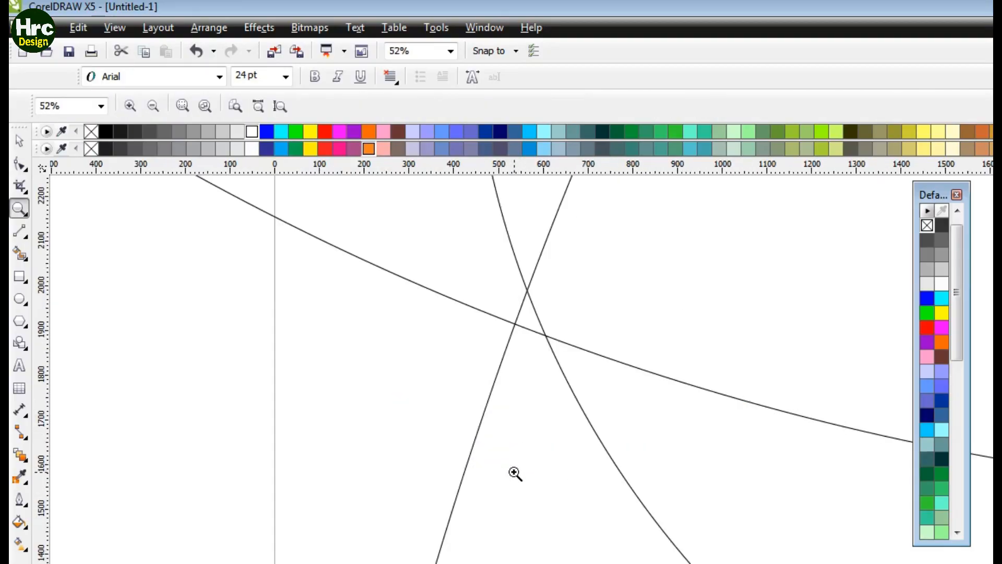
{"action": "key", "text": "F10"}
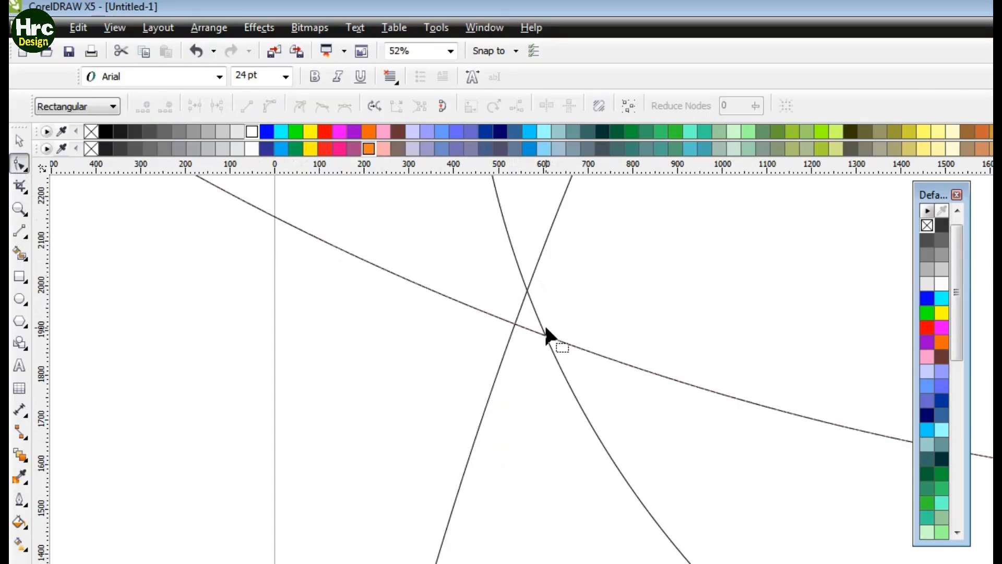
{"action": "left_click_drag", "start_coordinate": [508, 405], "coordinate": [514, 420]}
{"action": "double_click", "coordinate": [486, 402]}
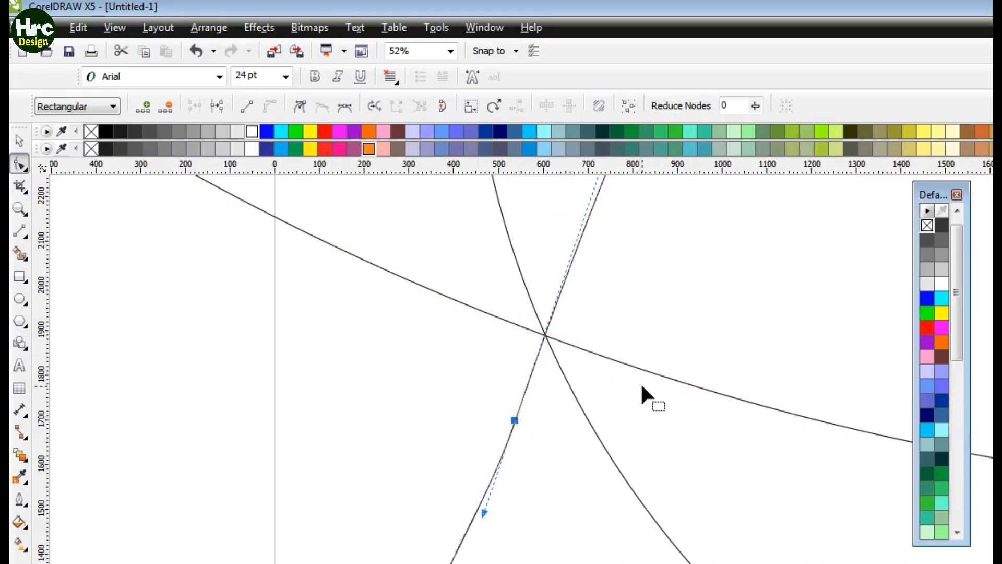
Step: Drag the bottom curve slightly upward at the lower-right crossing
{"action": "key", "text": "z"}
{"action": "key", "text": "F3"}
{"action": "left_click_drag", "start_coordinate": [652, 418], "coordinate": [715, 466]}
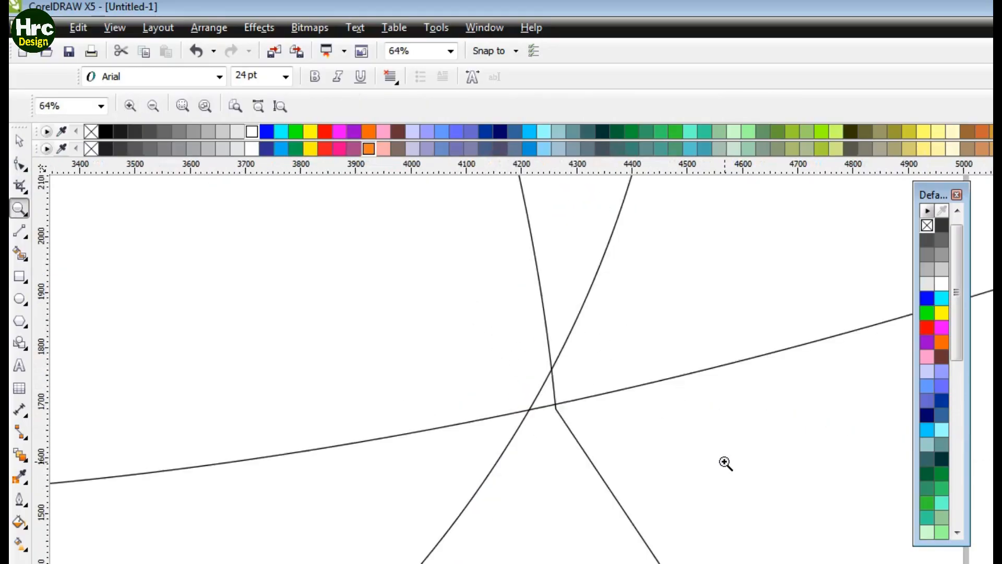
{"action": "key", "text": "F10"}
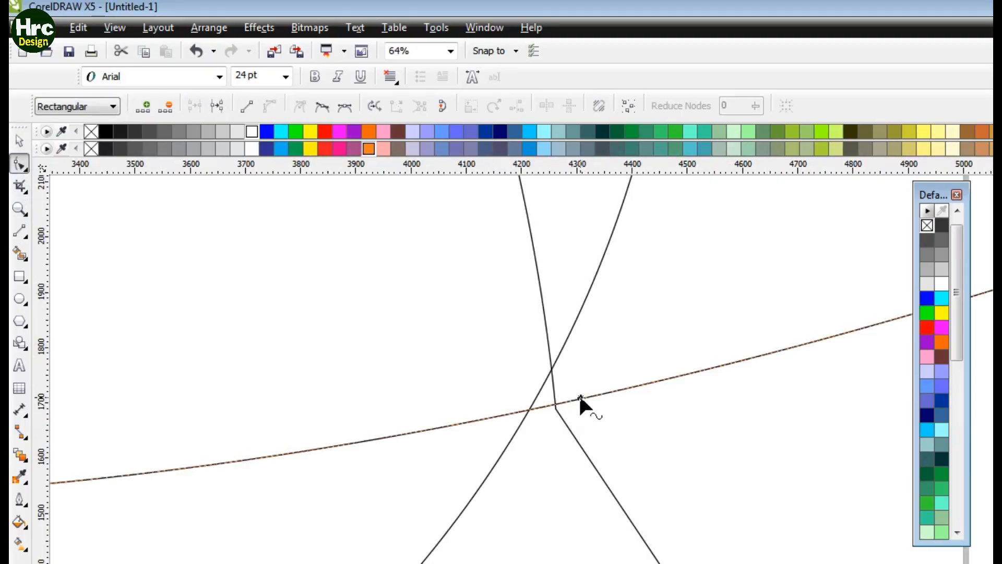
{"action": "mouse_move", "coordinate": [579, 393]}
{"action": "left_mouse_down"}
{"action": "mouse_move", "coordinate": [577, 375]}
{"action": "mouse_move", "coordinate": [574, 383]}
{"action": "left_mouse_up"}
Step: Inspect the lower-right crossing of the curves closely
{"action": "key", "text": "z"}
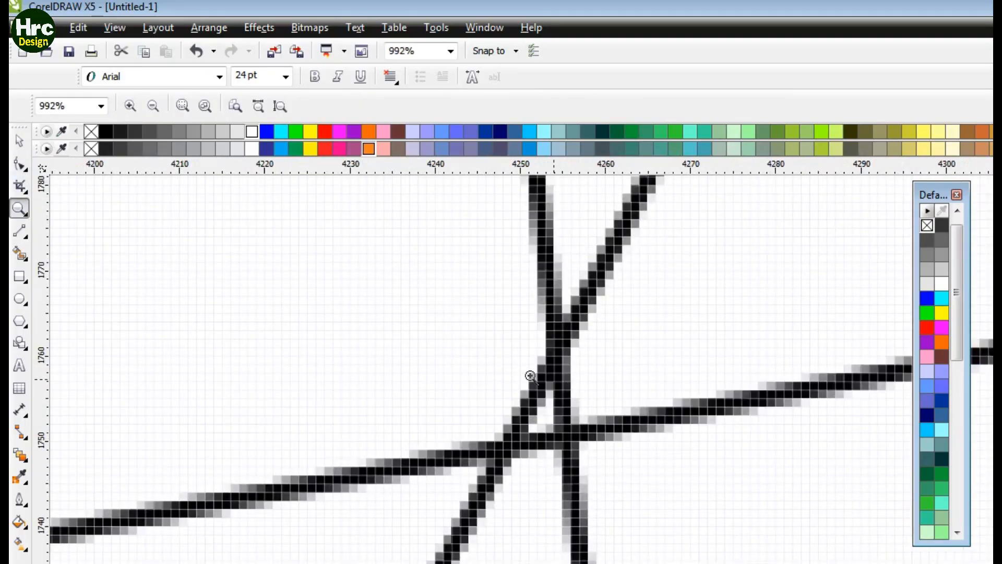
{"action": "left_click", "coordinate": [20, 166]}
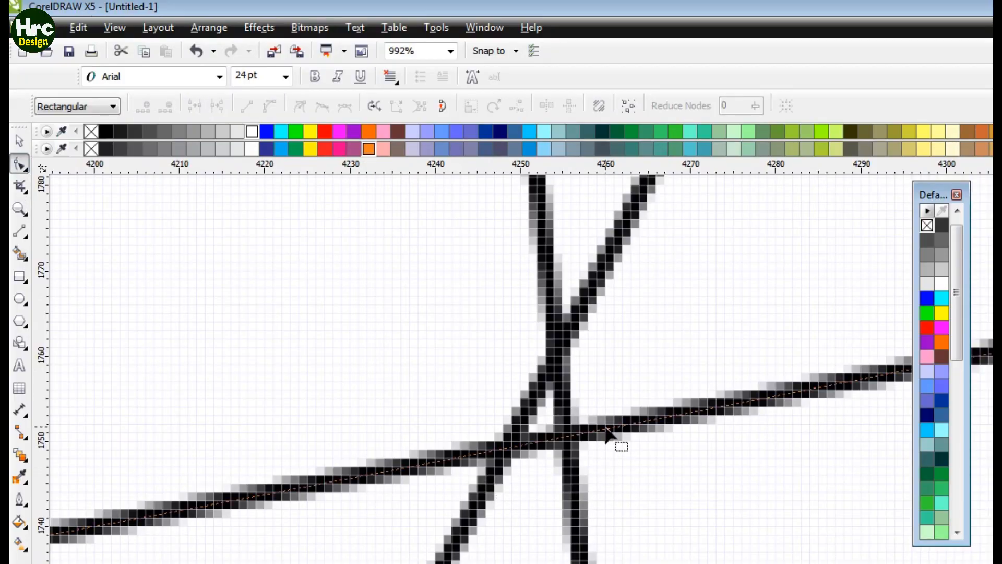
{"action": "left_click_drag", "start_coordinate": [576, 507], "coordinate": [535, 506]}
{"action": "key", "text": "z"}
{"action": "right_click", "coordinate": [552, 450]}
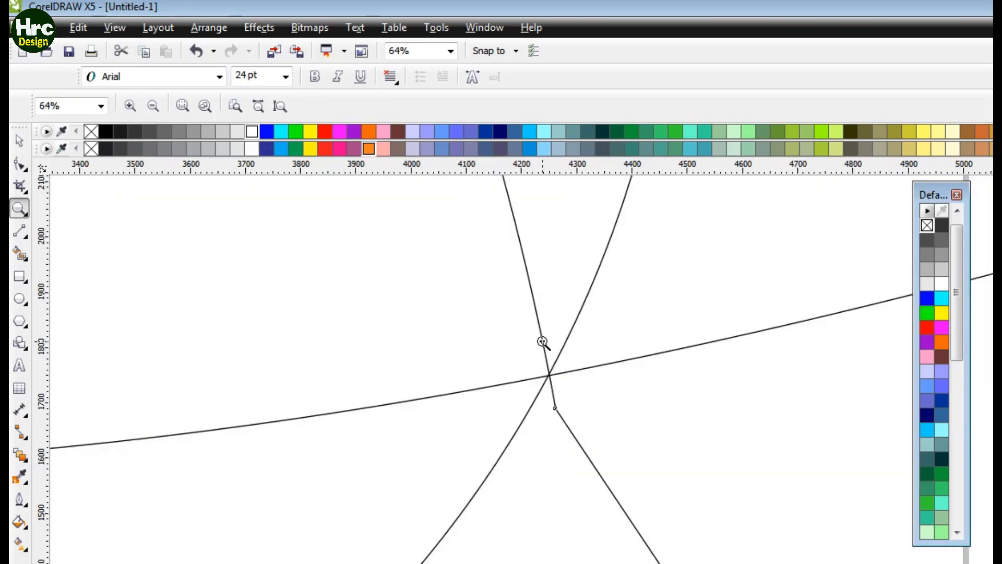
{"action": "right_click", "coordinate": [543, 343]}
Step: Drag the left curve's kink at the top crossing so it meets the right curve
{"action": "left_click_drag", "start_coordinate": [562, 239], "coordinate": [613, 263]}
{"action": "key", "text": "F10"}
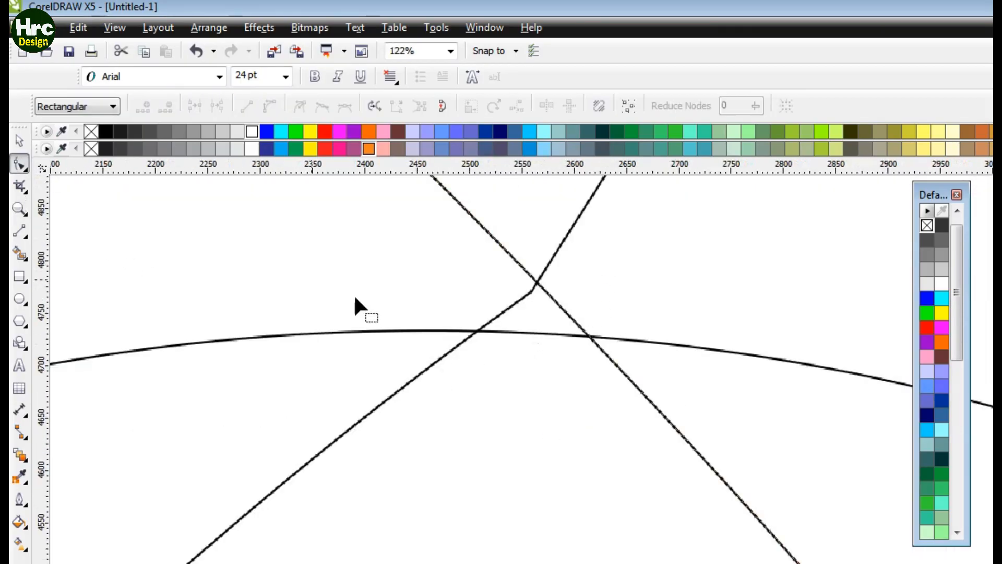
{"action": "left_click_drag", "start_coordinate": [546, 267], "coordinate": [572, 279]}
{"action": "double_click", "coordinate": [514, 257]}
{"action": "left_click_drag", "start_coordinate": [508, 253], "coordinate": [528, 290]}
{"action": "key", "text": "ctrl+z"}
{"action": "key", "text": "ctrl+z"}
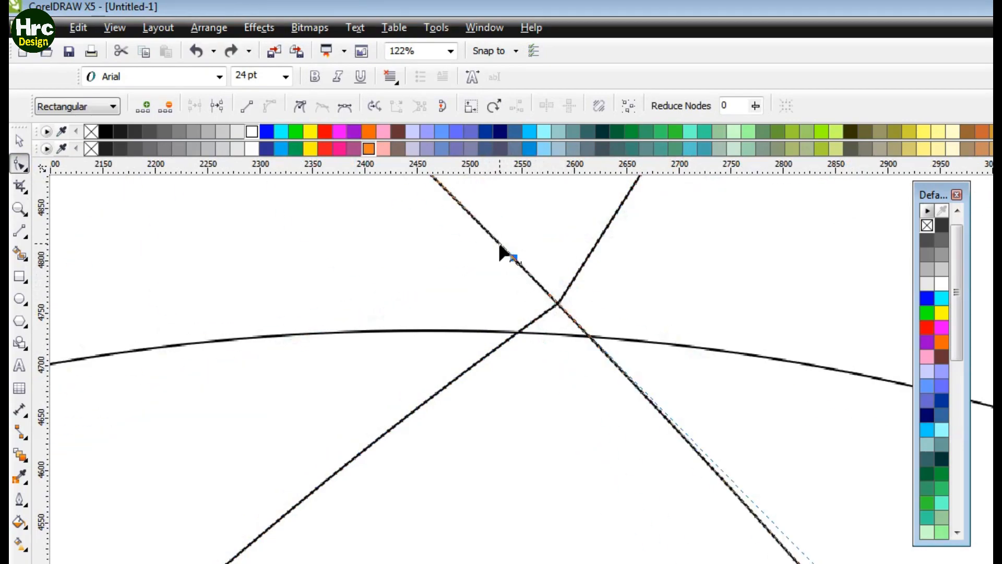
{"action": "left_click_drag", "start_coordinate": [499, 241], "coordinate": [479, 236]}
{"action": "key", "text": "ctrl+z"}
{"action": "double_click", "coordinate": [607, 355]}
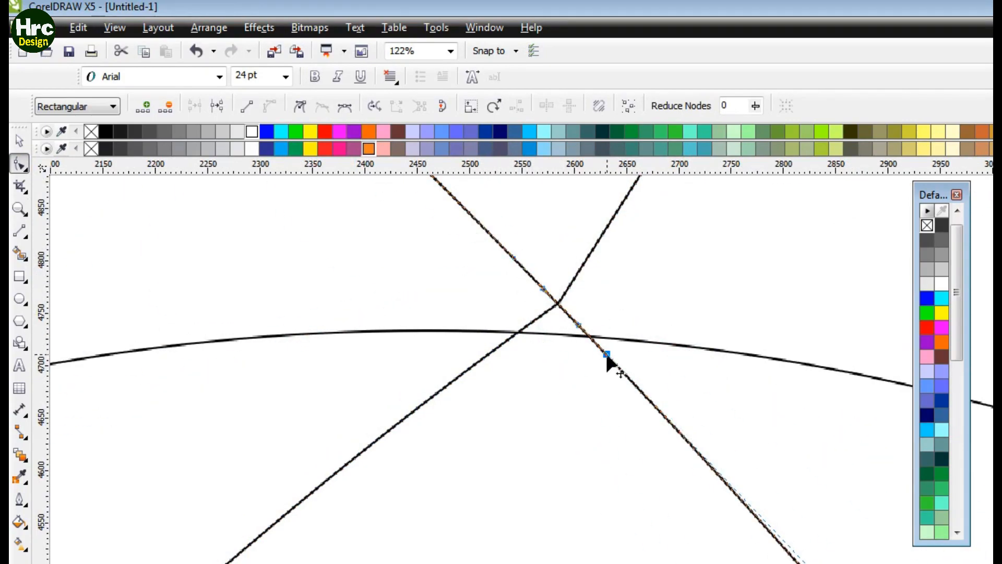
{"action": "left_click_drag", "start_coordinate": [521, 266], "coordinate": [505, 272]}
{"action": "key", "text": "ctrl+z"}
{"action": "key", "text": "ctrl+z"}
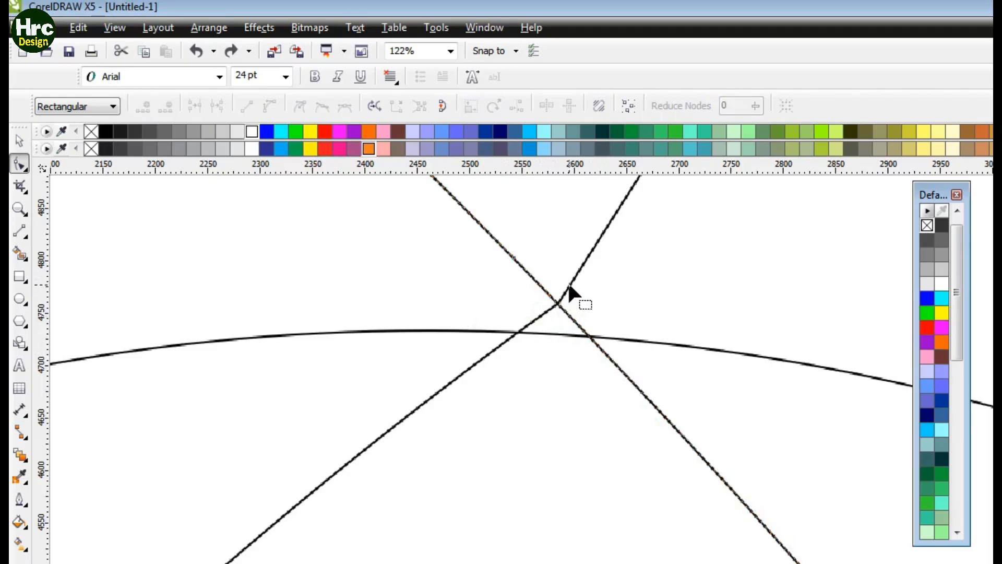
Step: Bend the bottom curve further downward and raise both of its end nodes
{"action": "left_click_drag", "start_coordinate": [570, 286], "coordinate": [602, 351]}
{"action": "key", "text": "z"}
{"action": "left_click_drag", "start_coordinate": [559, 315], "coordinate": [619, 356]}
{"action": "key", "text": "F4"}
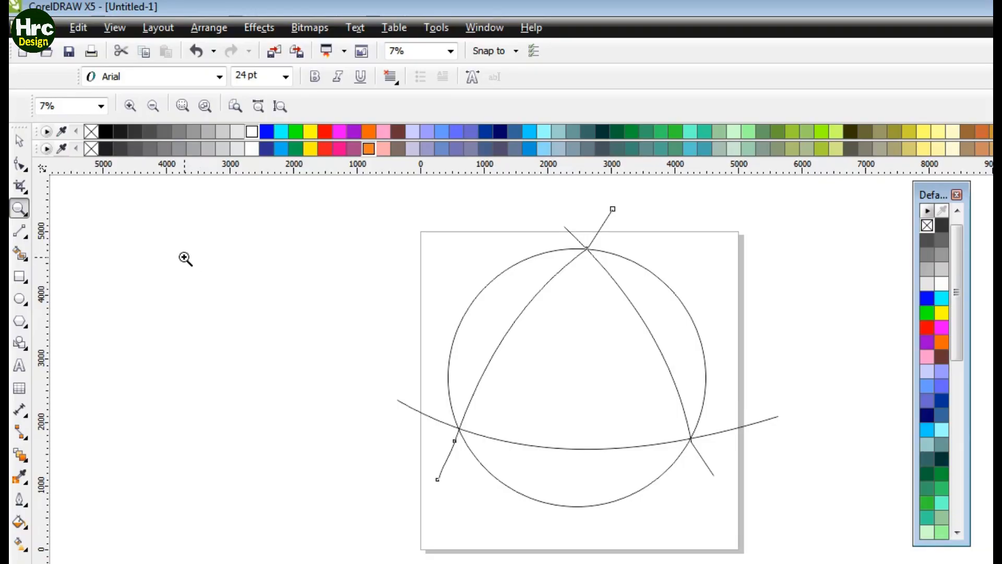
{"action": "left_click", "coordinate": [20, 165]}
{"action": "left_click", "coordinate": [775, 416]}
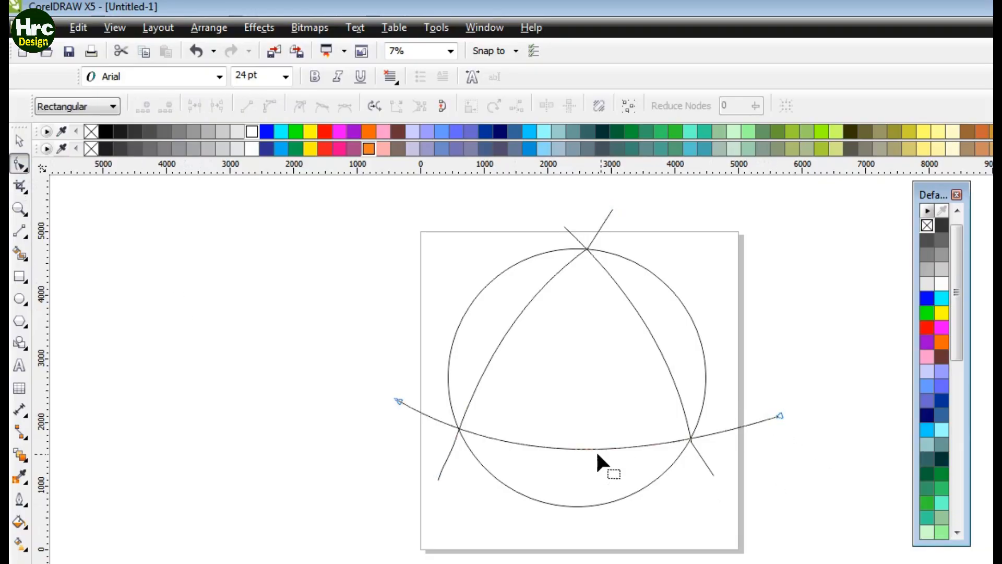
{"action": "left_click", "coordinate": [576, 448]}
{"action": "left_click_drag", "start_coordinate": [576, 448], "coordinate": [575, 460]}
{"action": "left_click_drag", "start_coordinate": [778, 412], "coordinate": [772, 406]}
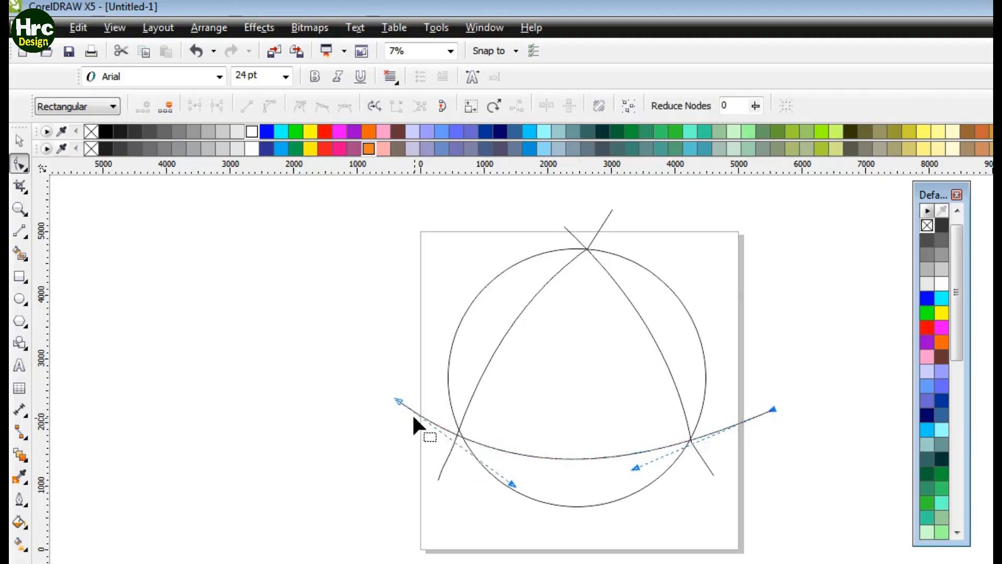
{"action": "left_click_drag", "start_coordinate": [397, 400], "coordinate": [401, 390]}
{"action": "left_click_drag", "start_coordinate": [515, 473], "coordinate": [511, 486]}
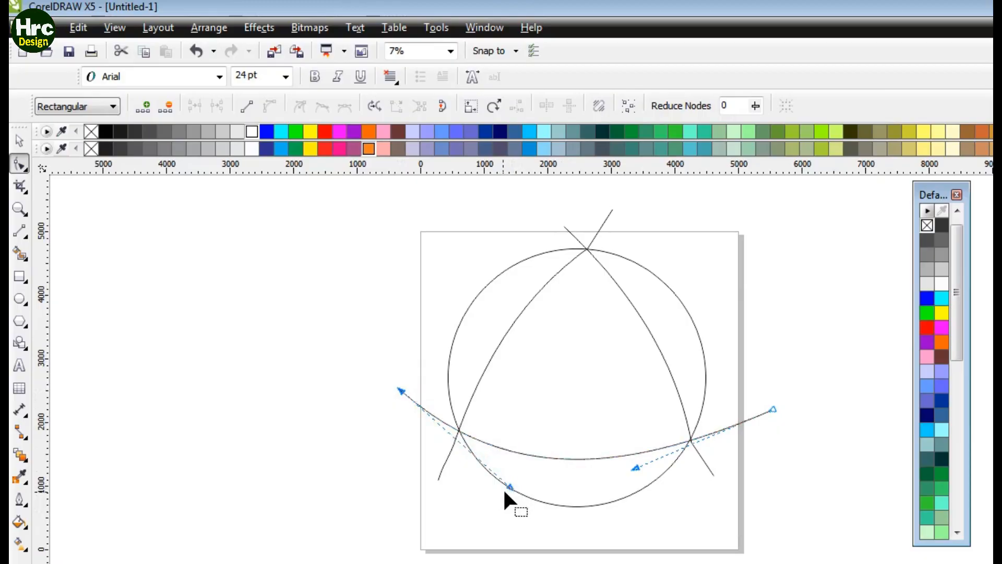
Step: Zoom in on the lower-left crossing and nudge the bottom curve slightly upward there
{"action": "key", "text": "z"}
{"action": "left_click_drag", "start_coordinate": [419, 413], "coordinate": [489, 446]}
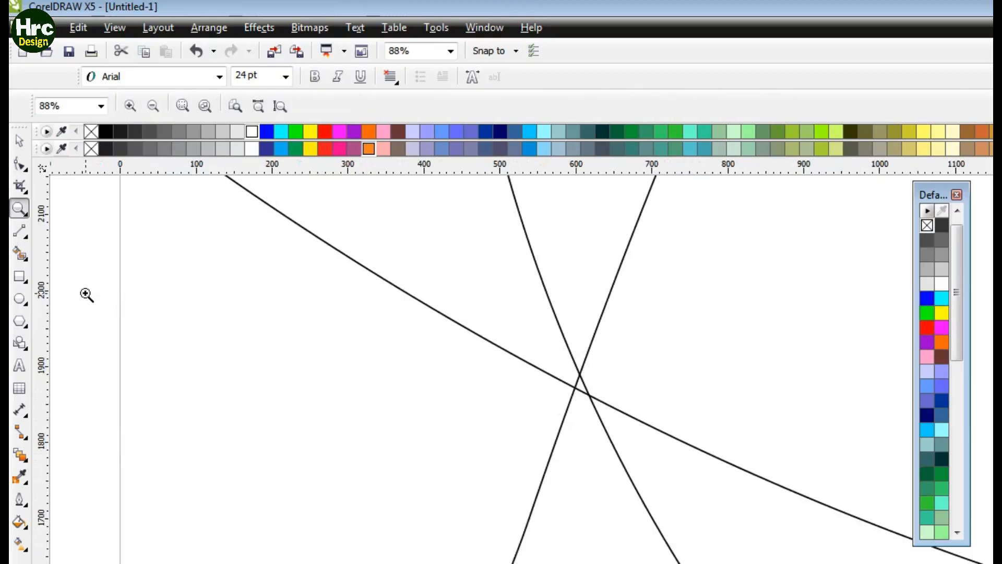
{"action": "left_click", "coordinate": [21, 165]}
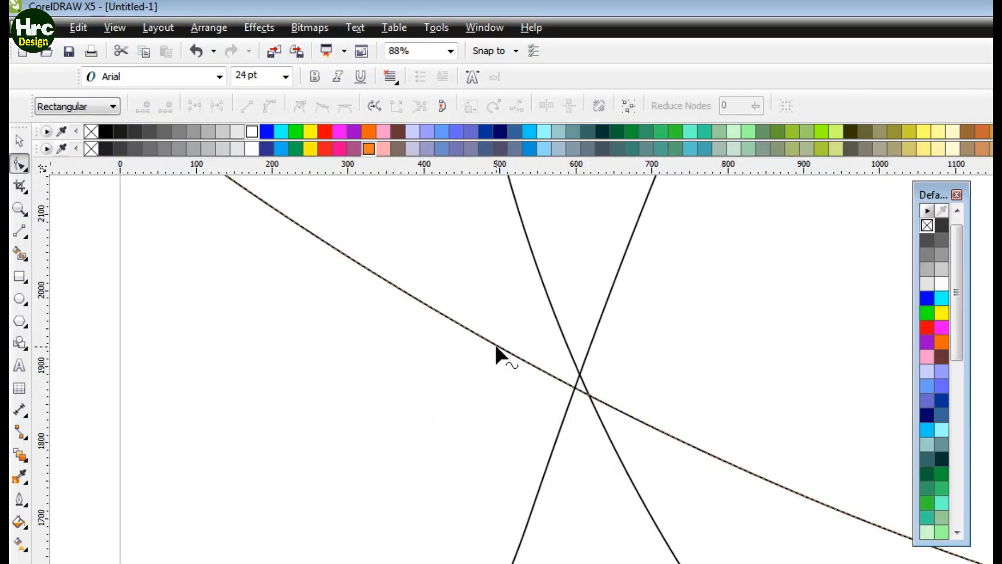
{"action": "left_click_drag", "start_coordinate": [496, 346], "coordinate": [496, 332]}
{"action": "key", "text": "z"}
{"action": "right_click", "coordinate": [555, 422]}
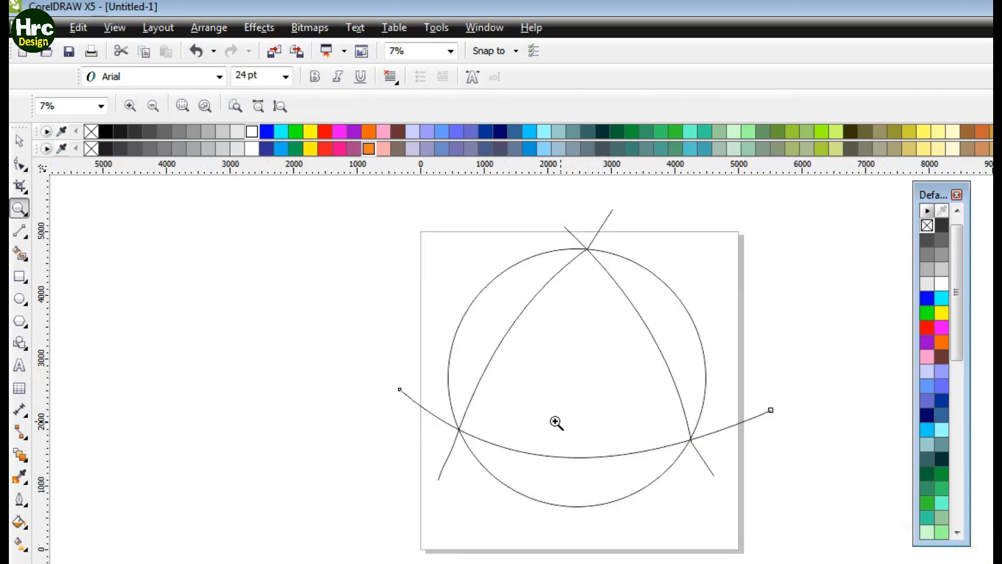
Step: Zoom in on the lower-right crossing and nudge the right curve's node slightly upward so the curves meet
{"action": "left_click_drag", "start_coordinate": [666, 425], "coordinate": [721, 462]}
{"action": "left_click", "coordinate": [21, 165]}
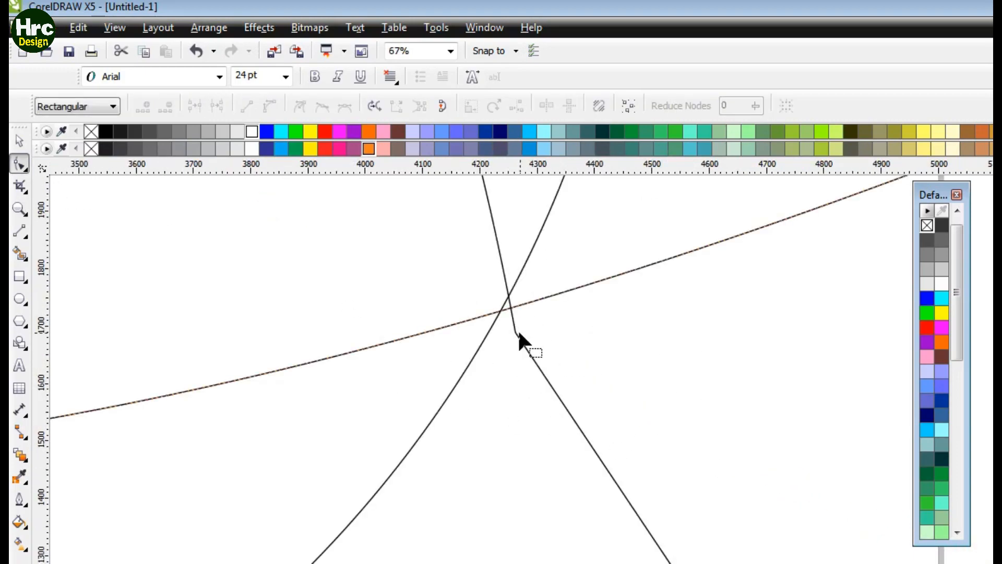
{"action": "left_click_drag", "start_coordinate": [529, 298], "coordinate": [530, 292]}
{"action": "key", "text": "z"}
{"action": "right_click", "coordinate": [497, 377]}
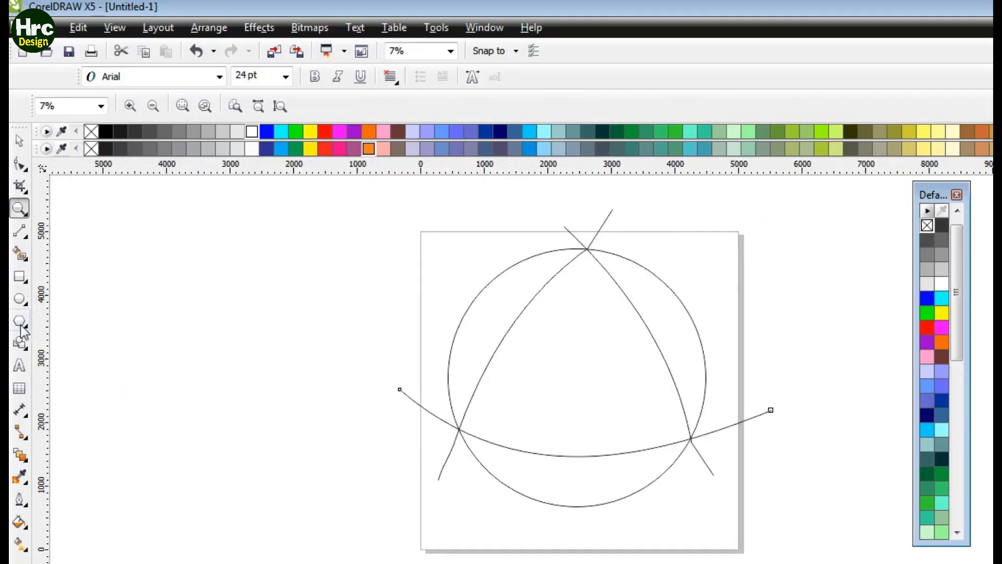
{"action": "left_click", "coordinate": [20, 254]}
{"action": "left_click", "coordinate": [529, 462]}
{"action": "left_click", "coordinate": [528, 294]}
{"action": "left_click", "coordinate": [662, 302]}
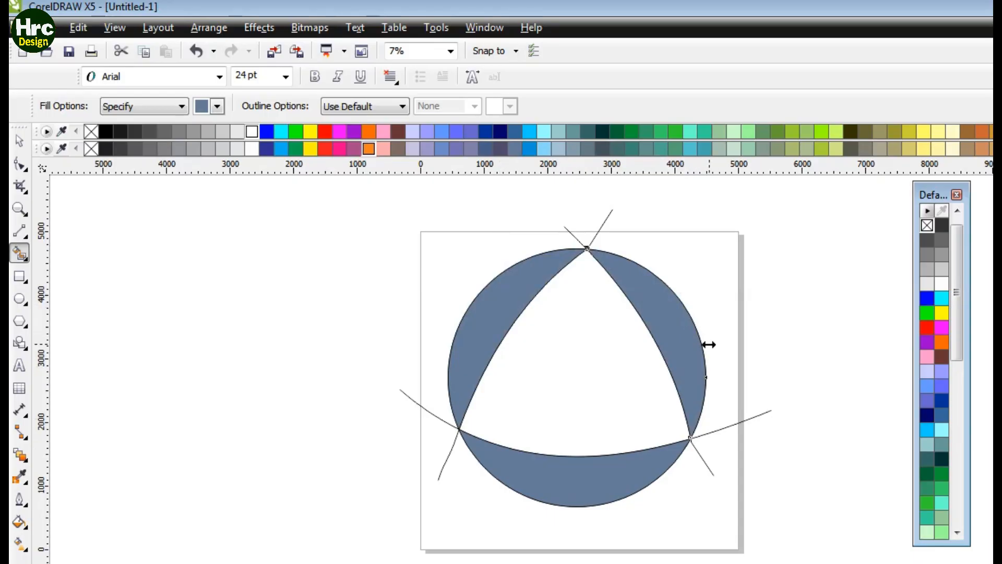
{"action": "key", "text": "ctrl+z"}
{"action": "key", "text": "ctrl+z"}
{"action": "key", "text": "ctrl+z"}
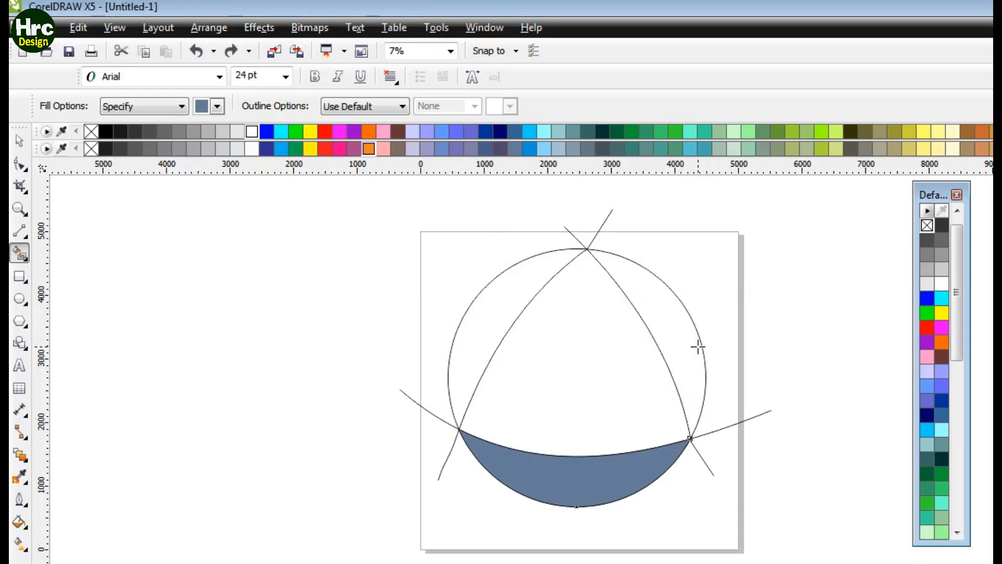
Step: Smart Fill the central curved triangle and move the new shape off the page to the left
{"action": "left_click", "coordinate": [583, 363]}
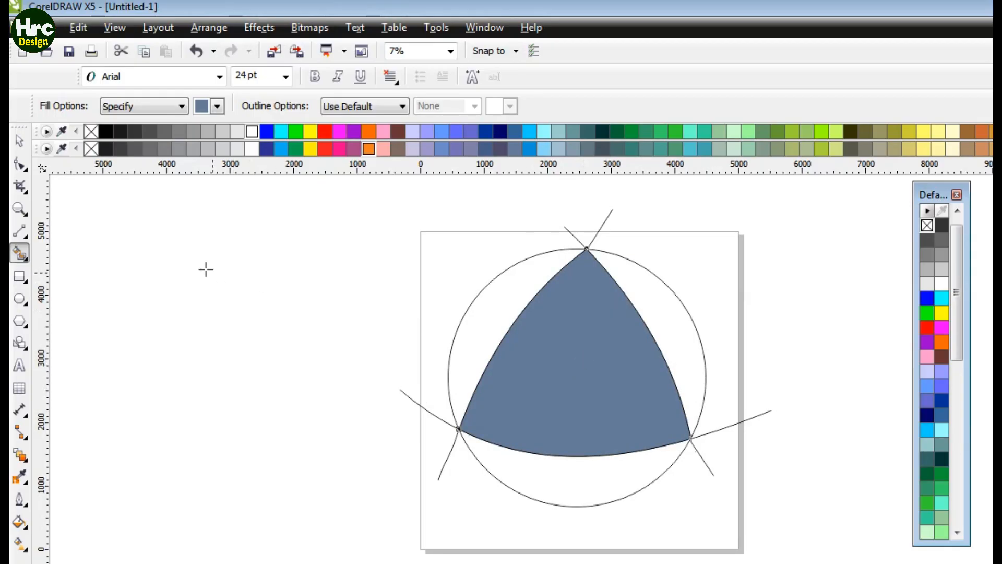
{"action": "left_click", "coordinate": [19, 140]}
{"action": "left_click", "coordinate": [561, 342]}
{"action": "left_click_drag", "start_coordinate": [570, 363], "coordinate": [258, 353]}
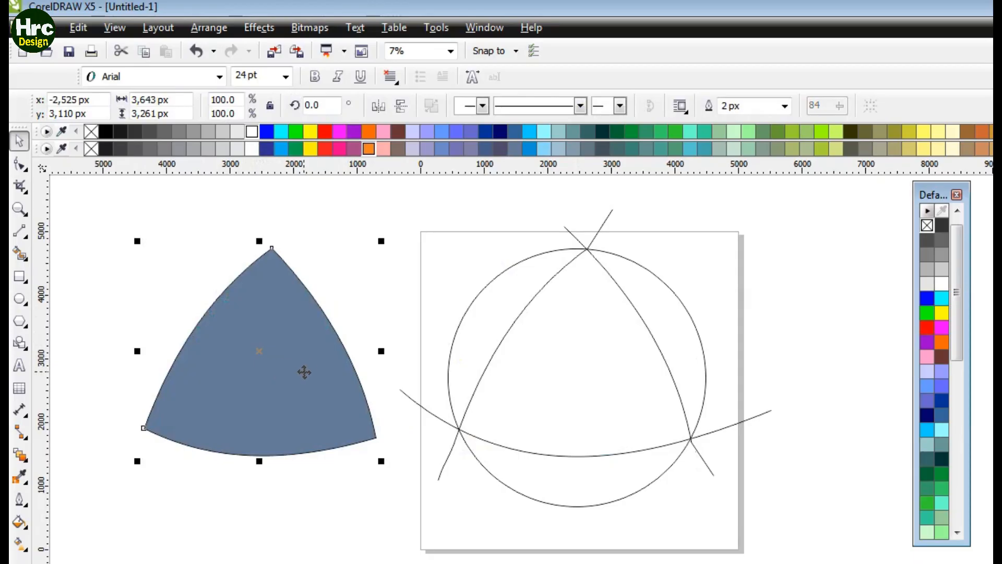
Step: Smart Fill the three outer segments and the central triangle inside the circle, and colour the central triangle green
{"action": "left_click", "coordinate": [567, 370]}
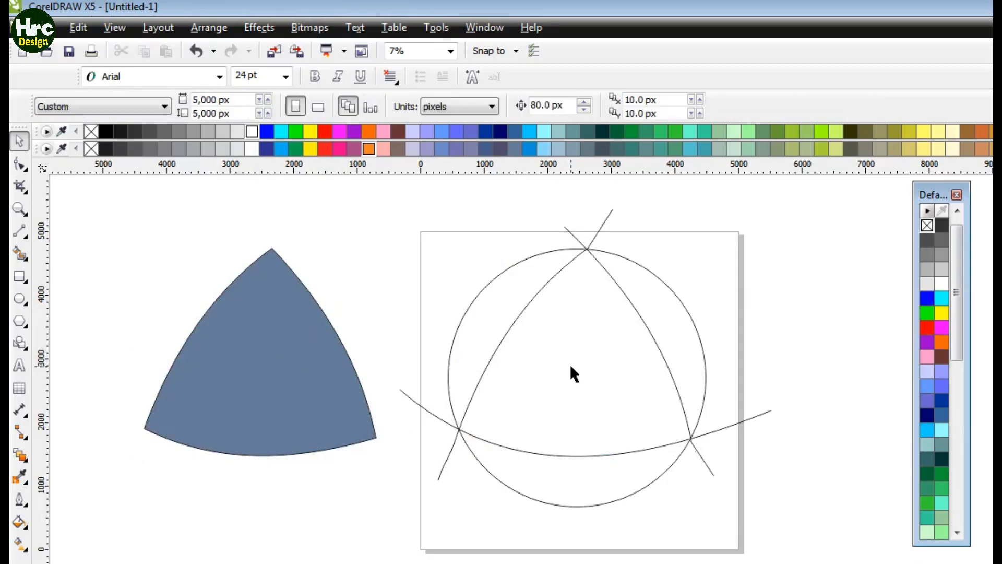
{"action": "left_click", "coordinate": [20, 254]}
{"action": "left_click", "coordinate": [510, 299]}
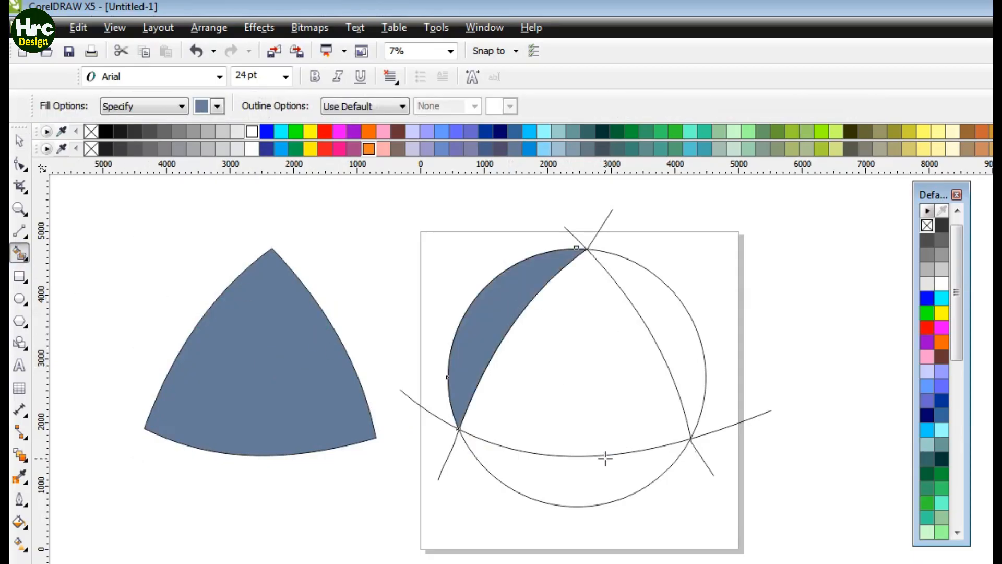
{"action": "left_click", "coordinate": [604, 459]}
{"action": "left_click", "coordinate": [668, 332]}
{"action": "left_click", "coordinate": [568, 380]}
{"action": "left_click", "coordinate": [926, 316]}
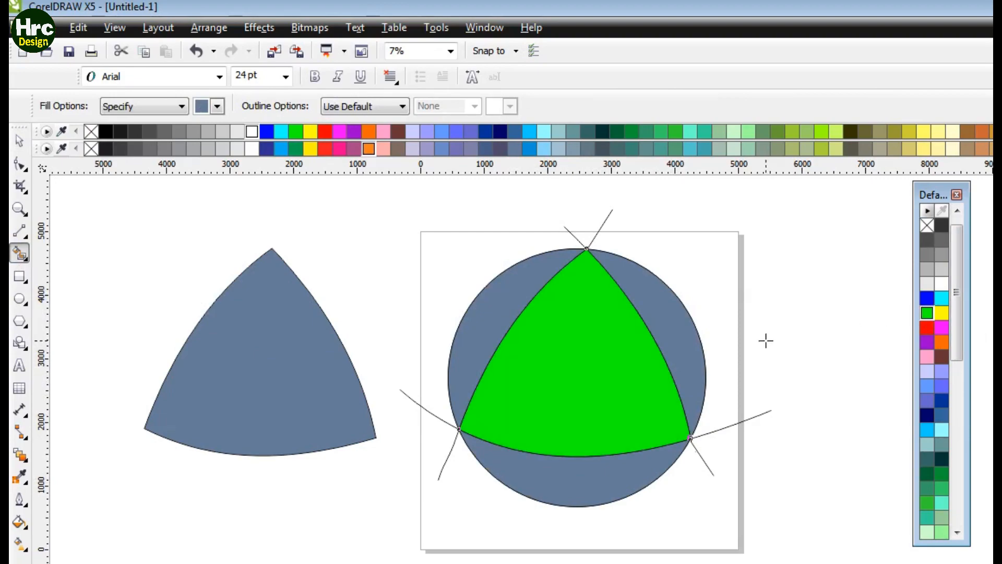
Step: Scale the detached curved triangle down to 88% and reposition it
{"action": "left_click", "coordinate": [20, 142]}
{"action": "left_click", "coordinate": [245, 371]}
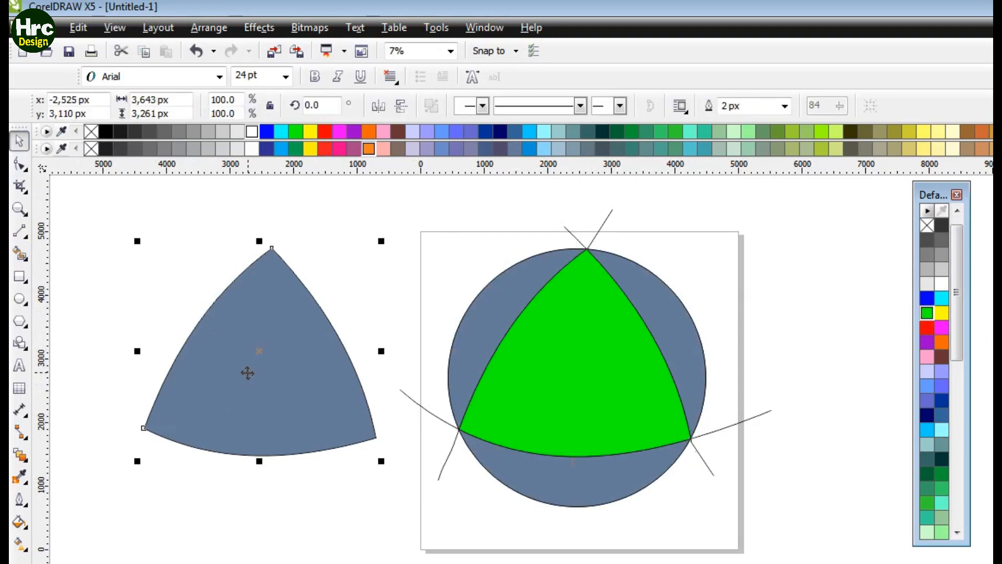
{"action": "left_click_drag", "start_coordinate": [139, 240], "coordinate": [180, 278]}
{"action": "left_click_drag", "start_coordinate": [258, 347], "coordinate": [297, 302]}
{"action": "left_click_drag", "start_coordinate": [374, 390], "coordinate": [398, 410]}
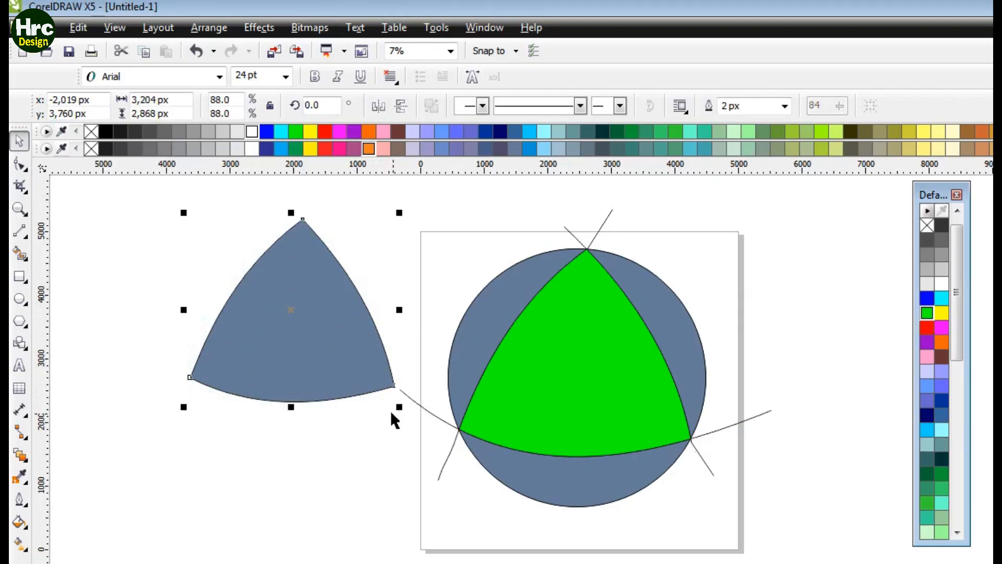
Step: Rotate the detached curved triangle by 17.2°
{"action": "left_click", "coordinate": [321, 317]}
{"action": "left_click_drag", "start_coordinate": [402, 215], "coordinate": [402, 216]}
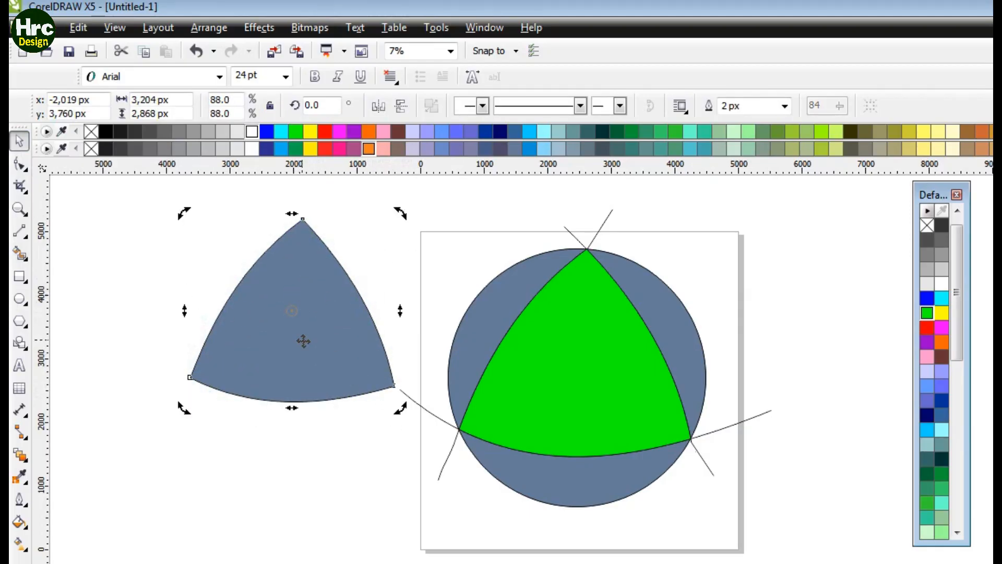
{"action": "left_click", "coordinate": [373, 253]}
{"action": "left_click_drag", "start_coordinate": [320, 328], "coordinate": [281, 415]}
{"action": "left_click_drag", "start_coordinate": [253, 492], "coordinate": [274, 407]}
{"action": "left_click_drag", "start_coordinate": [271, 367], "coordinate": [239, 364]}
{"action": "left_click", "coordinate": [240, 367]}
{"action": "left_click_drag", "start_coordinate": [342, 468], "coordinate": [369, 434]}
Step: Fill the detached triangle red and move it onto the centre of the circle
{"action": "left_click_drag", "start_coordinate": [222, 340], "coordinate": [567, 365]}
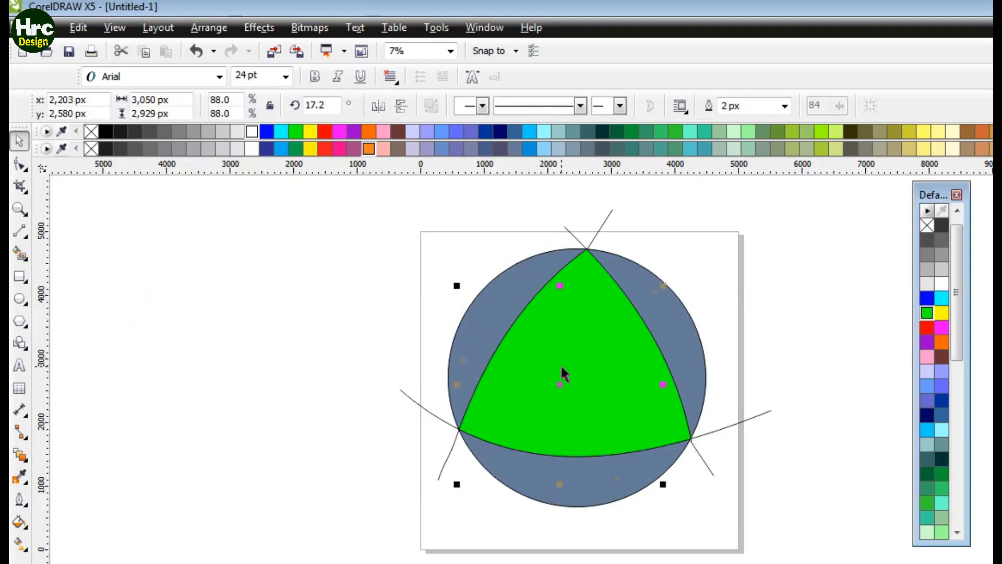
{"action": "key", "text": "ctrl+z"}
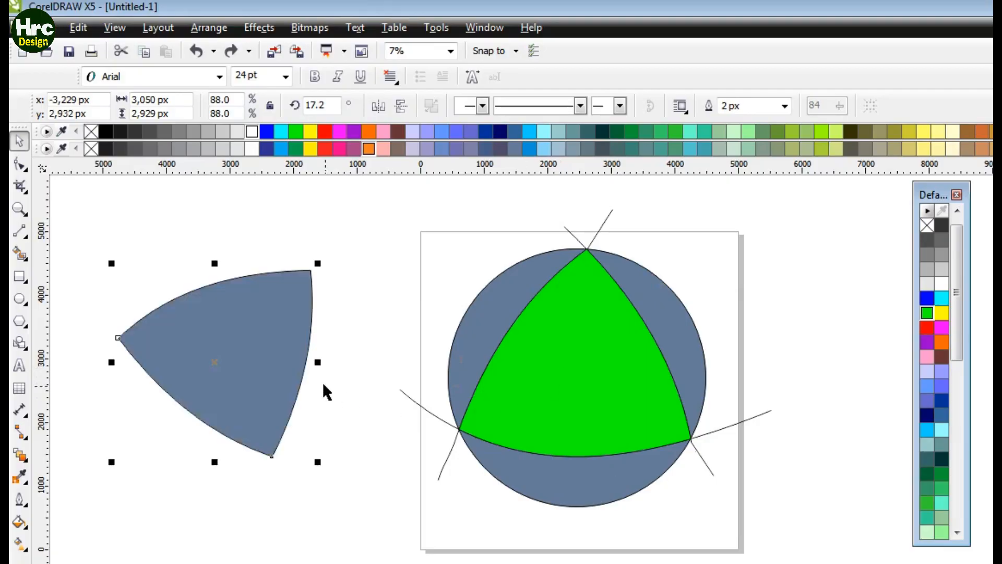
{"action": "left_click", "coordinate": [926, 328]}
{"action": "left_click_drag", "start_coordinate": [240, 352], "coordinate": [586, 368]}
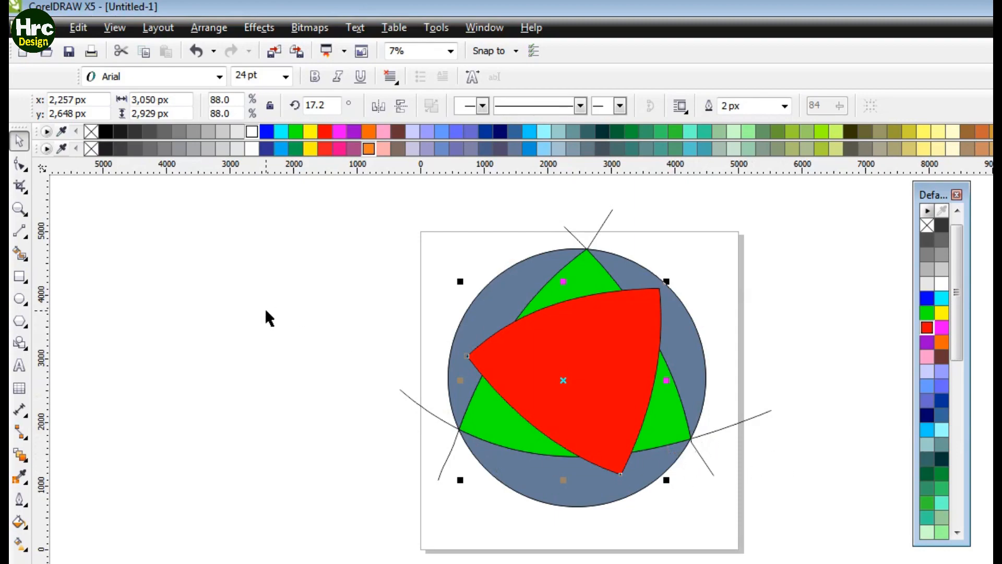
Step: Delete the three construction lines and curves extending outside the circle
{"action": "left_click", "coordinate": [152, 281]}
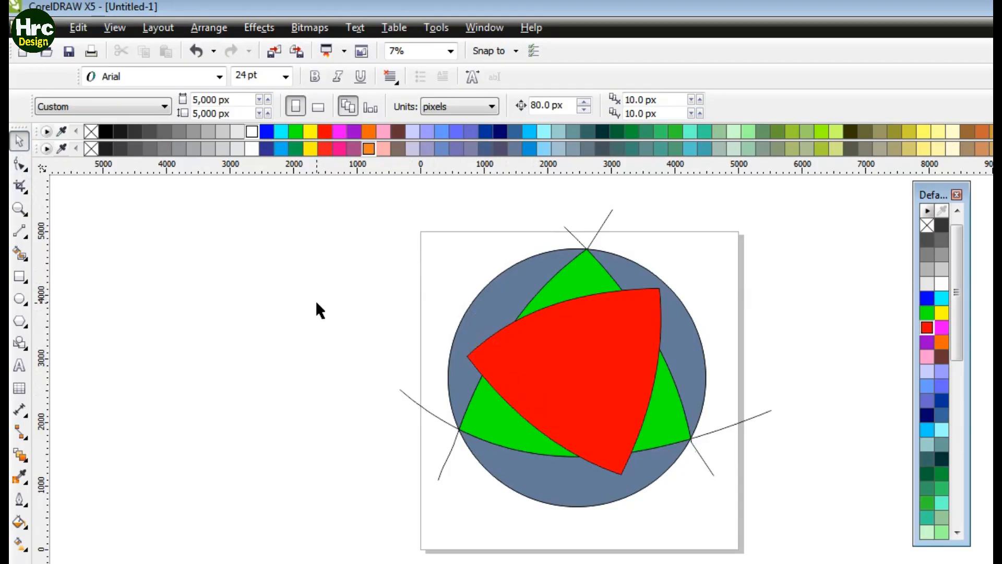
{"action": "left_click", "coordinate": [604, 220]}
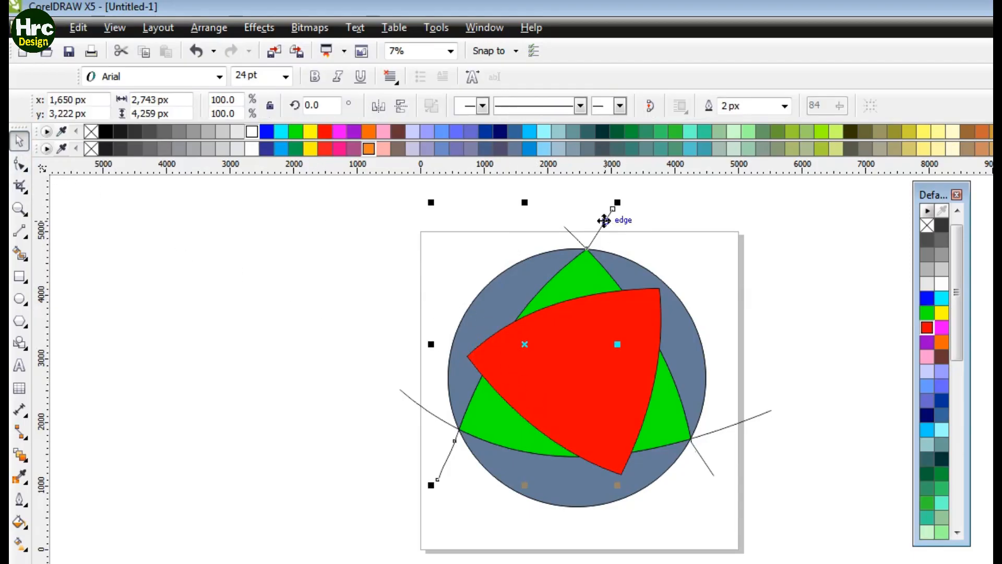
{"action": "key", "text": "Delete"}
{"action": "left_click", "coordinate": [574, 241]}
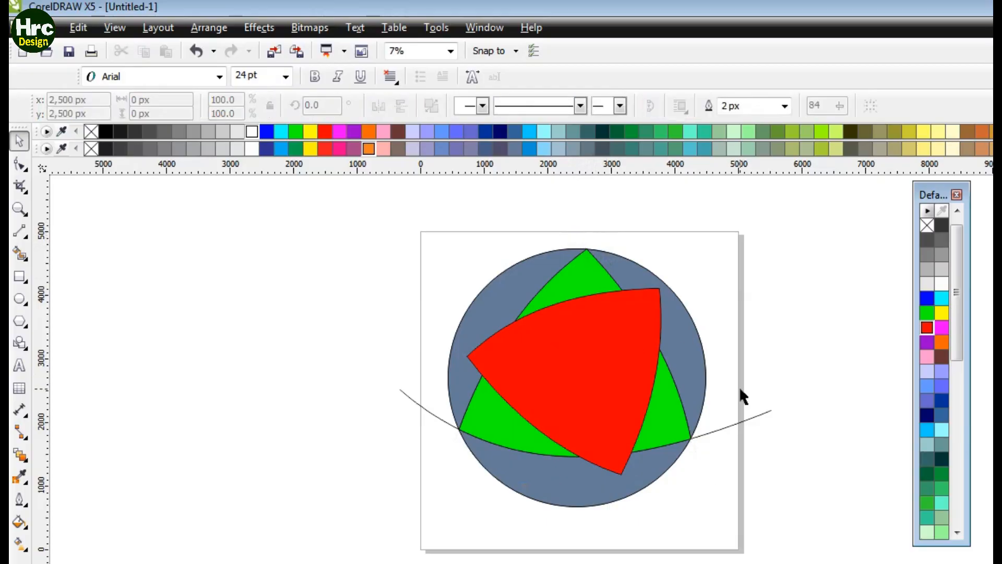
{"action": "key", "text": "Delete"}
{"action": "left_click", "coordinate": [757, 416]}
{"action": "key", "text": "Delete"}
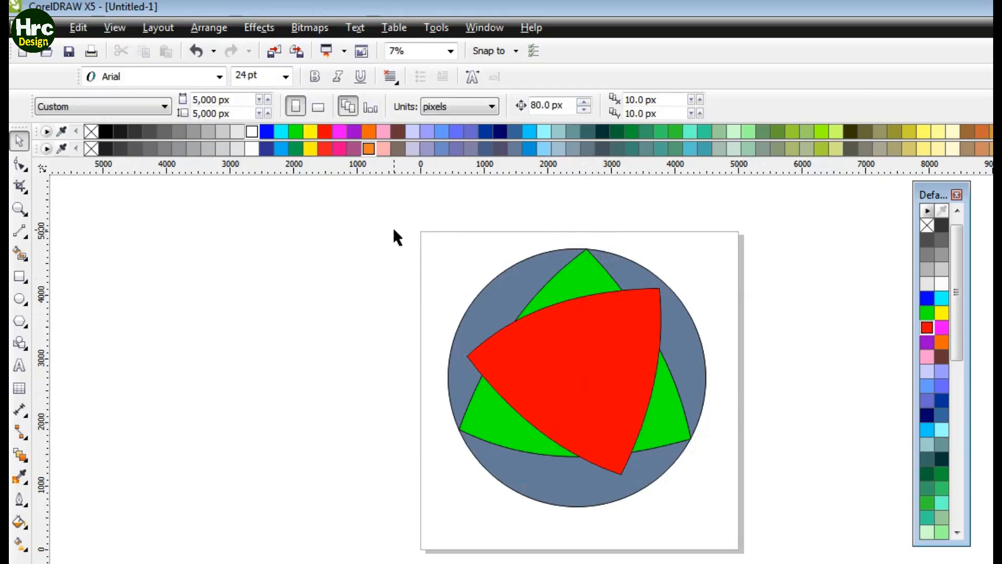
Step: Remove the fill from all objects and Smart Fill the central overlap of the two triangles
{"action": "left_click_drag", "start_coordinate": [394, 230], "coordinate": [758, 523]}
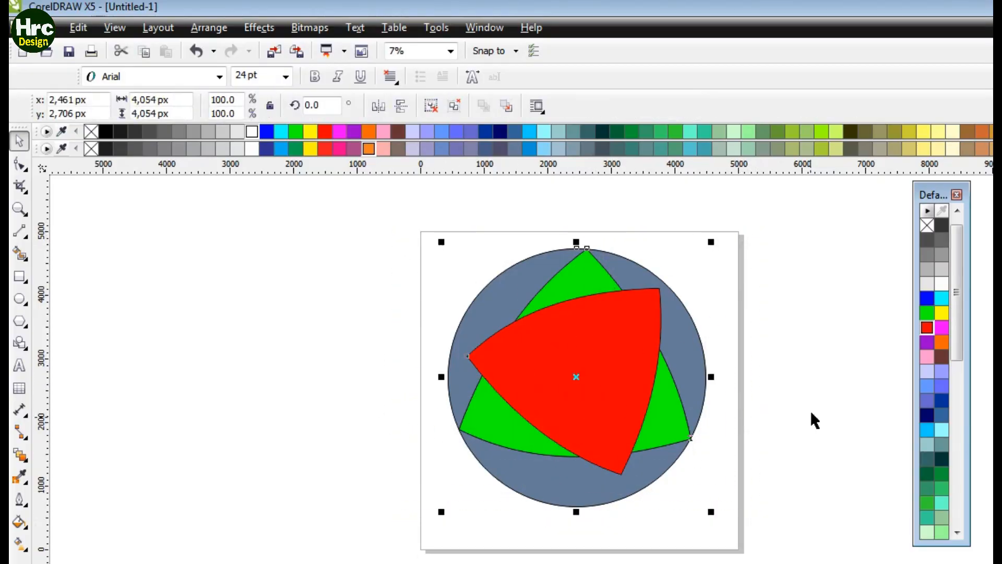
{"action": "left_click", "coordinate": [927, 225]}
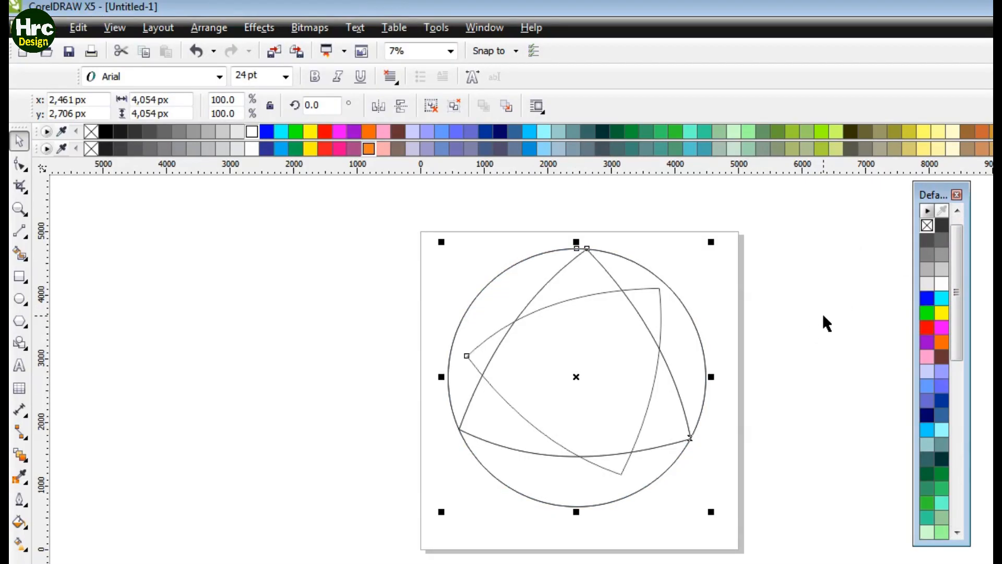
{"action": "left_click", "coordinate": [21, 255]}
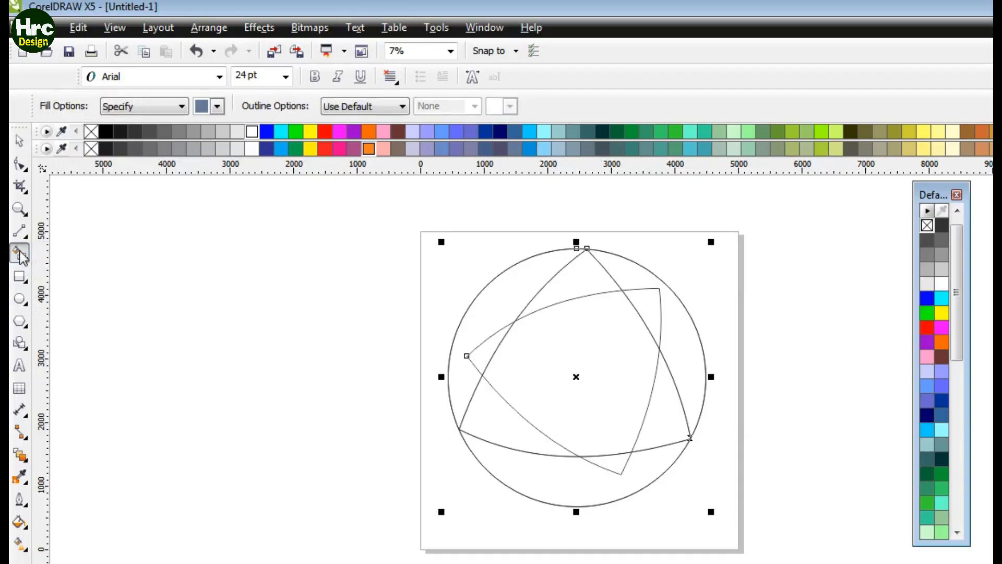
{"action": "left_click", "coordinate": [603, 355]}
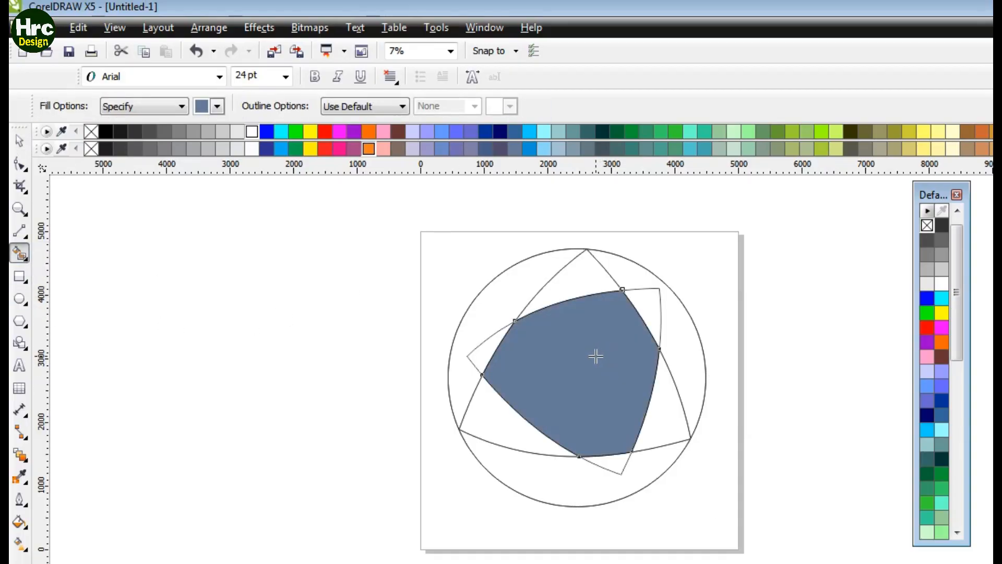
{"action": "left_click", "coordinate": [19, 140]}
{"action": "left_click", "coordinate": [499, 344]}
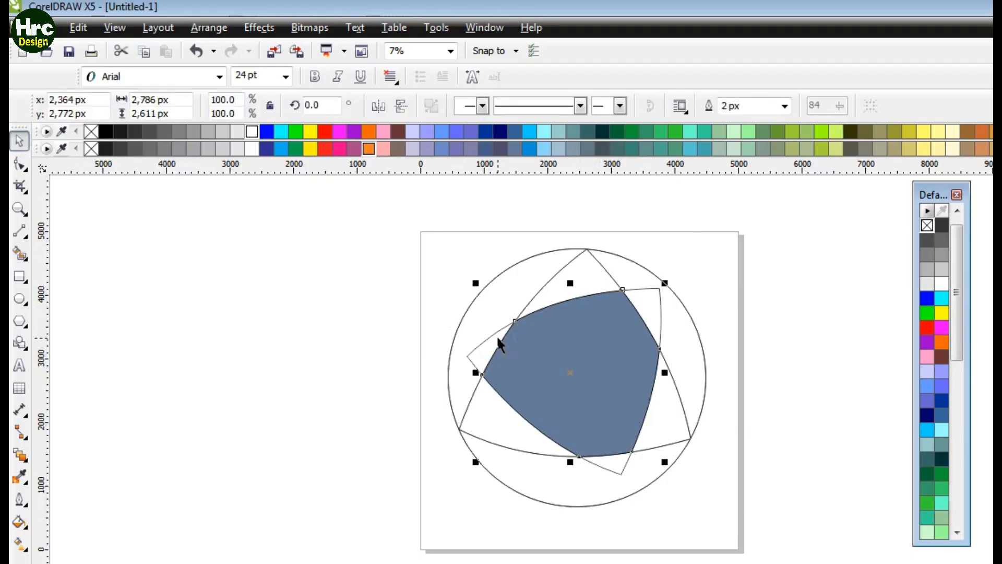
{"action": "left_click", "coordinate": [487, 336]}
{"action": "left_click", "coordinate": [693, 364]}
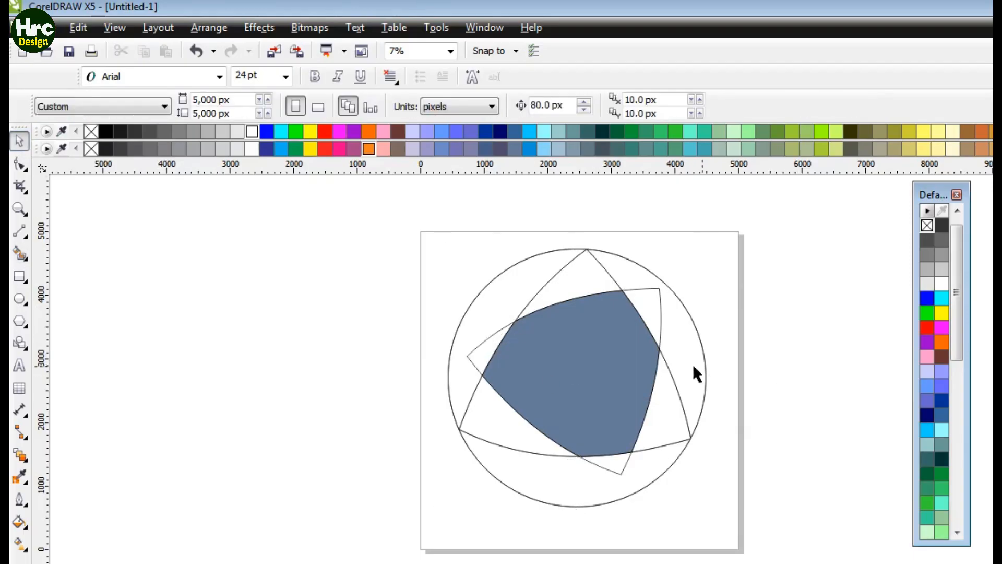
Step: Select all the objects and group them
{"action": "left_click_drag", "start_coordinate": [377, 214], "coordinate": [740, 504]}
{"action": "right_click", "coordinate": [607, 368]}
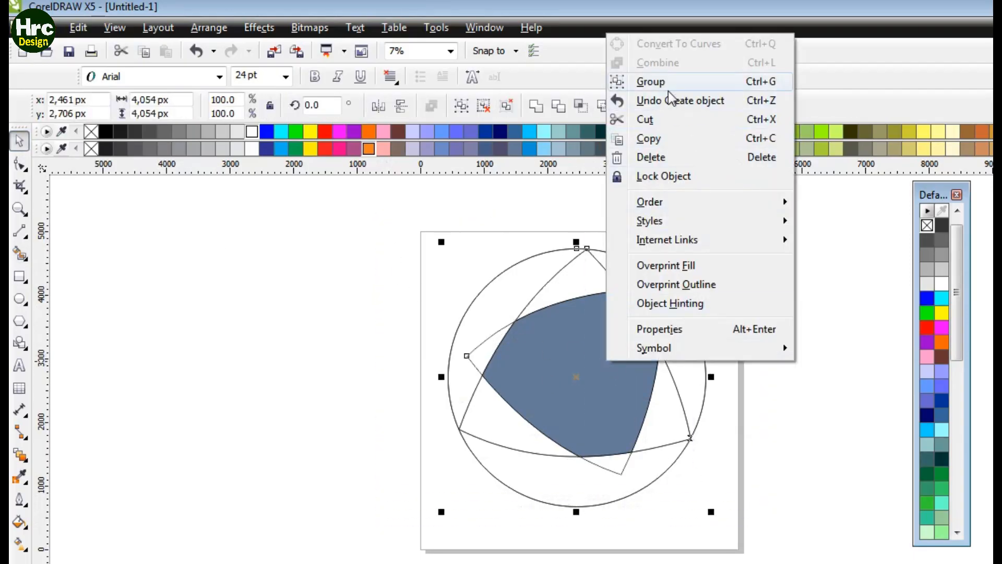
{"action": "key", "text": "g"}
{"action": "left_click", "coordinate": [797, 313]}
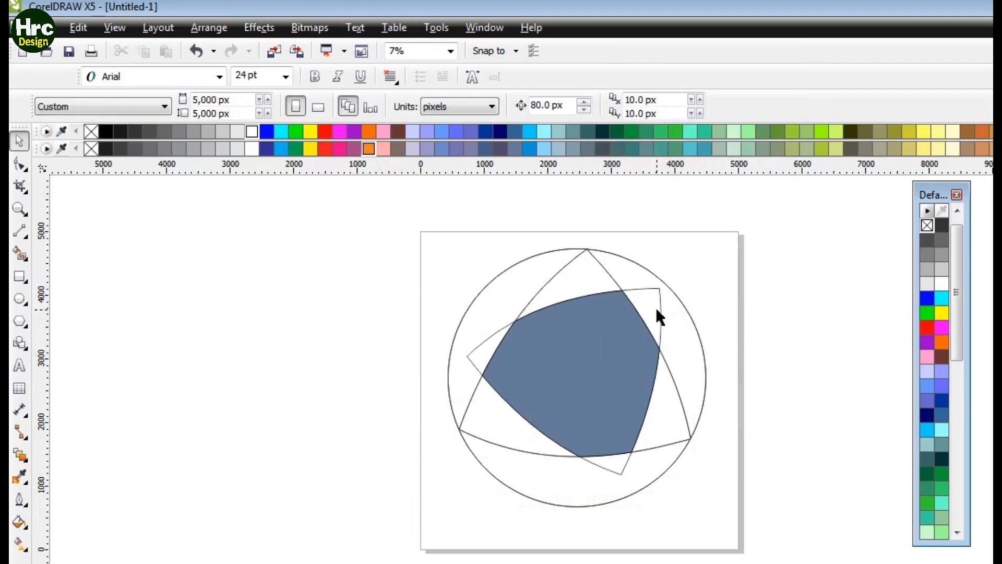
{"action": "left_click", "coordinate": [661, 311]}
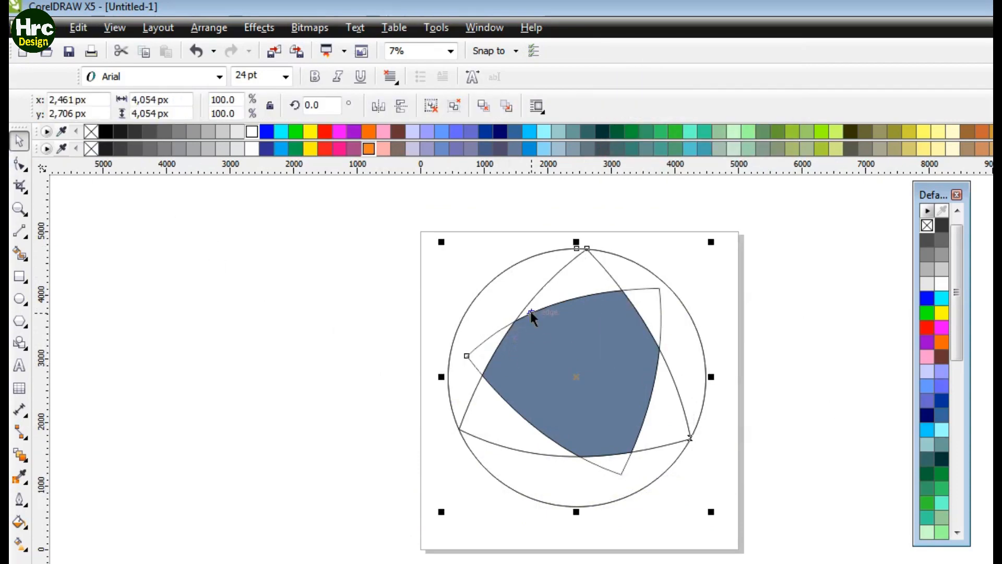
{"action": "key", "text": "ctrl+z"}
{"action": "key", "text": "ctrl+shift+z"}
Step: Smart Fill the regions between the circle and the triangles and the triangles' overlapping corners
{"action": "left_click", "coordinate": [20, 254]}
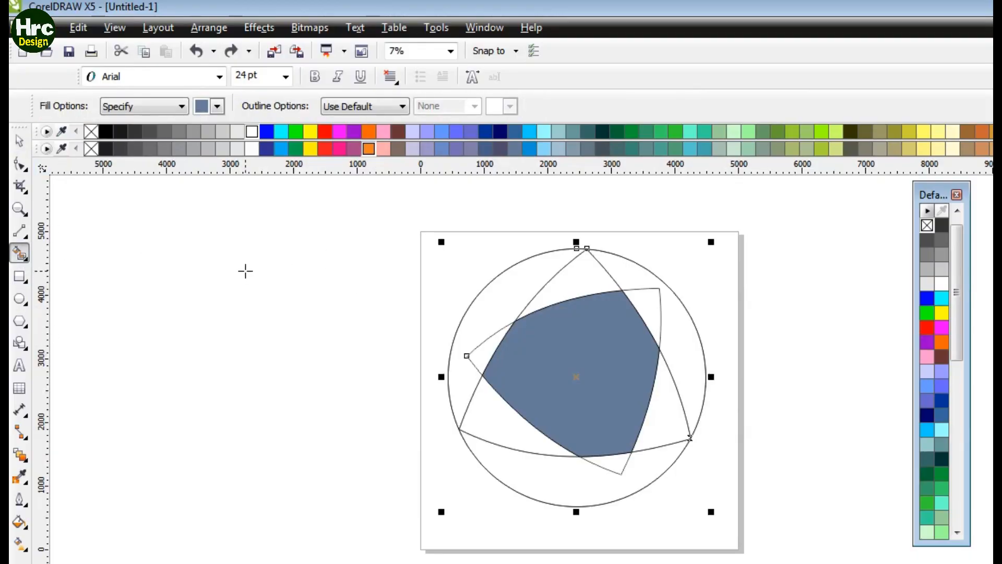
{"action": "left_click", "coordinate": [691, 342]}
{"action": "left_click", "coordinate": [635, 477]}
{"action": "left_click", "coordinate": [508, 312]}
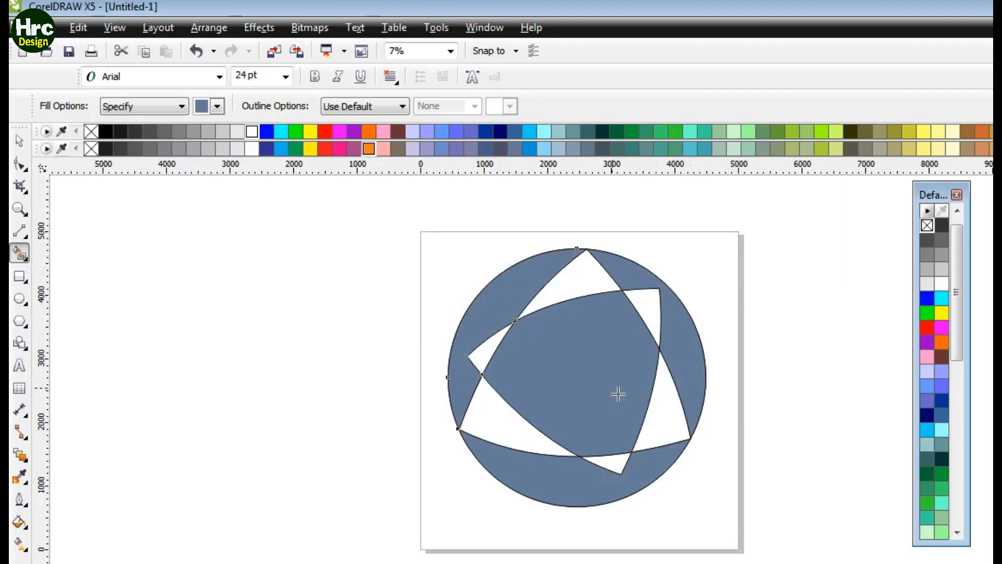
{"action": "left_click", "coordinate": [662, 425]}
{"action": "left_click", "coordinate": [510, 441]}
{"action": "left_click", "coordinate": [565, 280]}
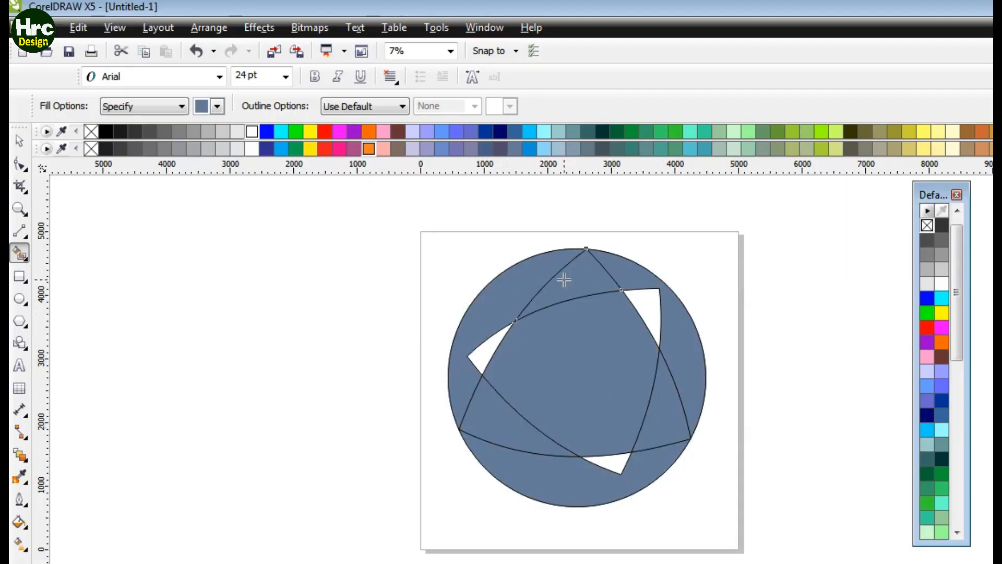
{"action": "left_click", "coordinate": [20, 142]}
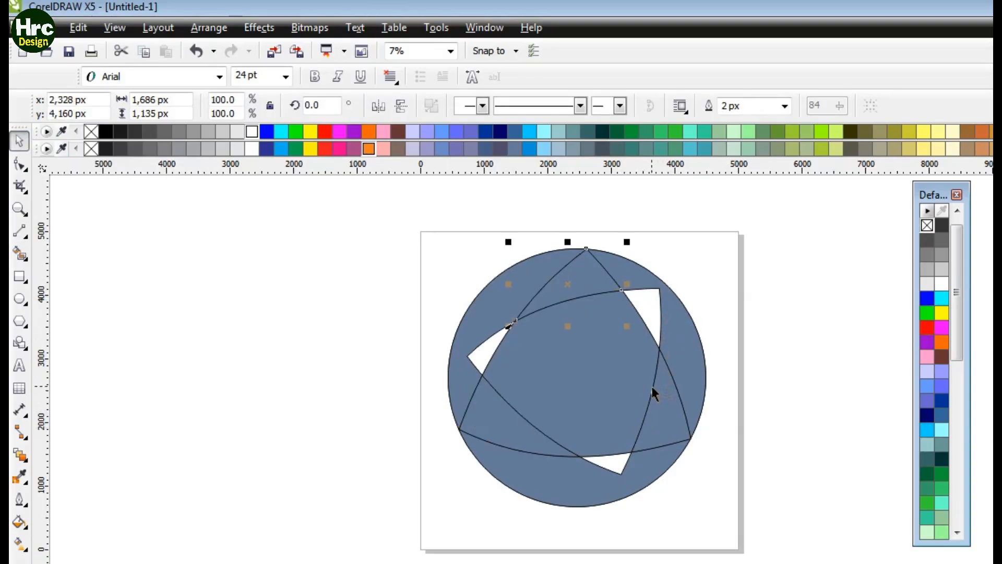
Step: Undo the last five Smart Fill operations on the circle design
{"action": "left_click", "coordinate": [662, 365]}
{"action": "left_click", "coordinate": [641, 422]}
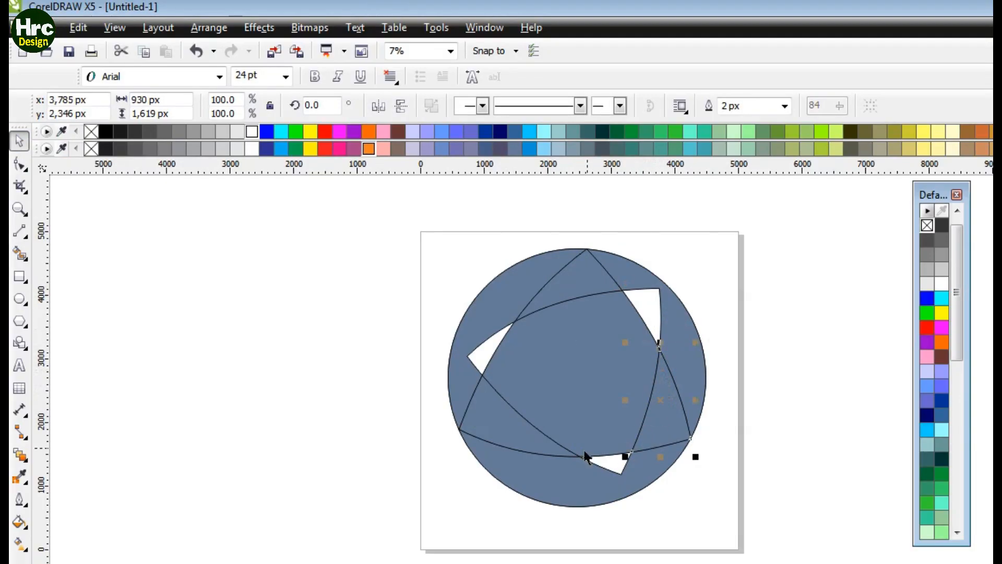
{"action": "left_click", "coordinate": [399, 271]}
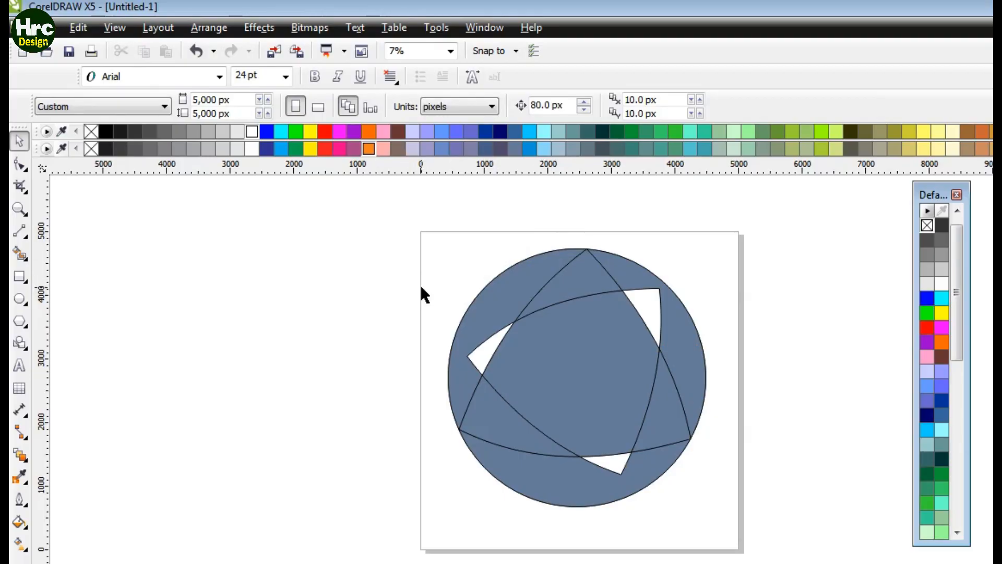
{"action": "key", "text": "ctrl+z"}
{"action": "key", "text": "ctrl+z"}
{"action": "key", "text": "ctrl+z"}
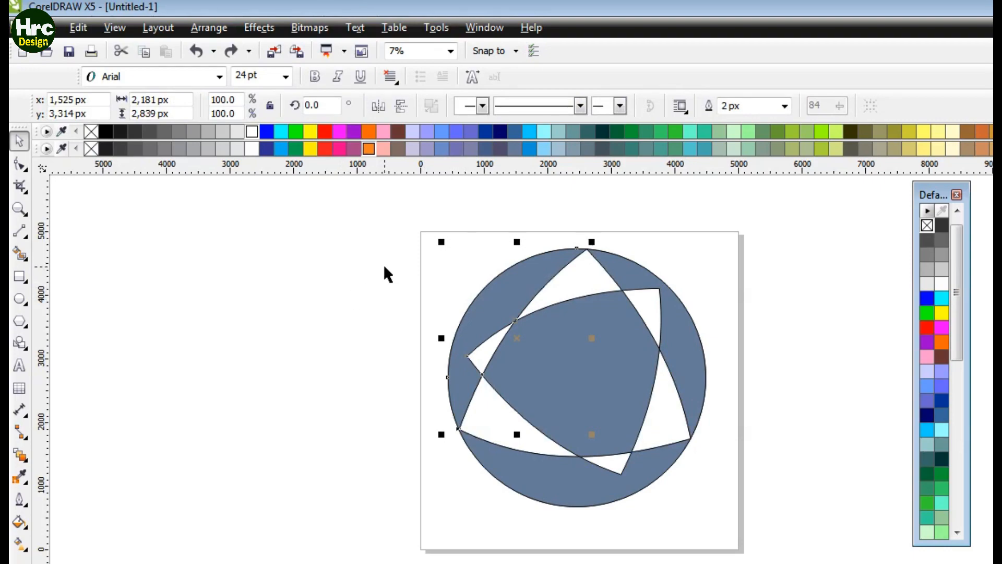
{"action": "key", "text": "ctrl+z"}
{"action": "key", "text": "ctrl+z"}
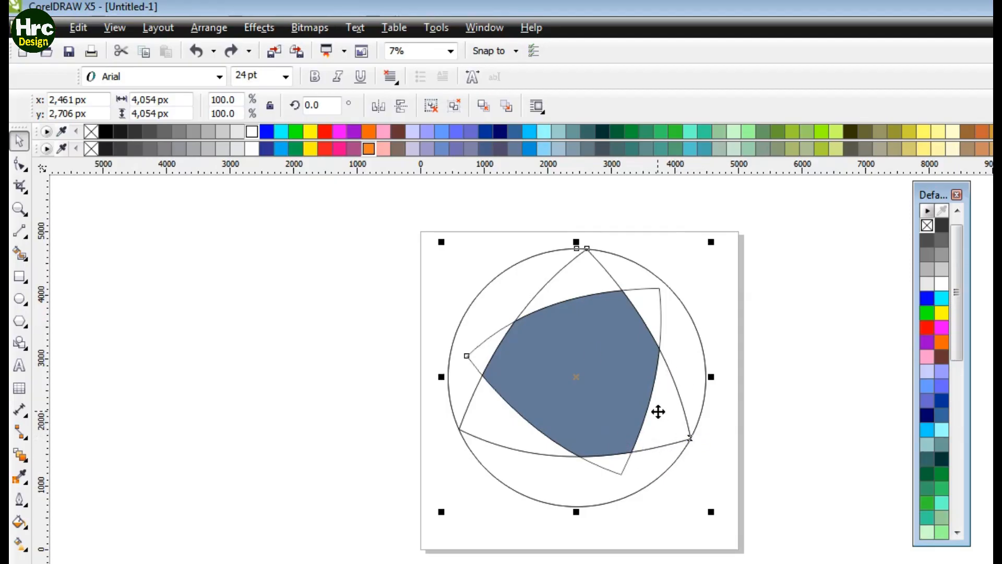
{"action": "left_click", "coordinate": [400, 338]}
{"action": "left_click", "coordinate": [485, 338]}
{"action": "right_click", "coordinate": [563, 340]}
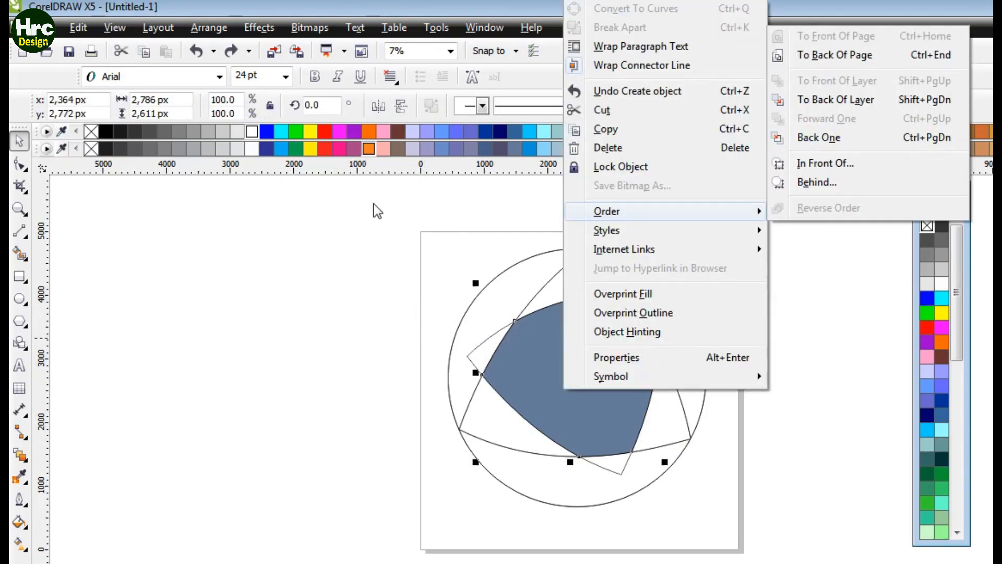
{"action": "left_click", "coordinate": [369, 200]}
{"action": "left_click", "coordinate": [757, 347]}
{"action": "left_click", "coordinate": [661, 317]}
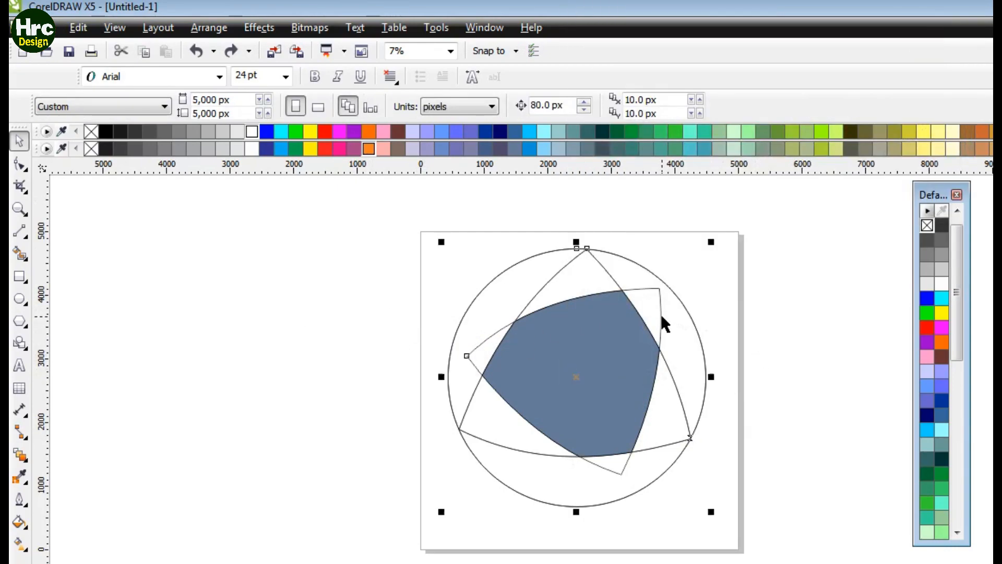
{"action": "right_click", "coordinate": [613, 309]}
{"action": "key", "text": "Escape"}
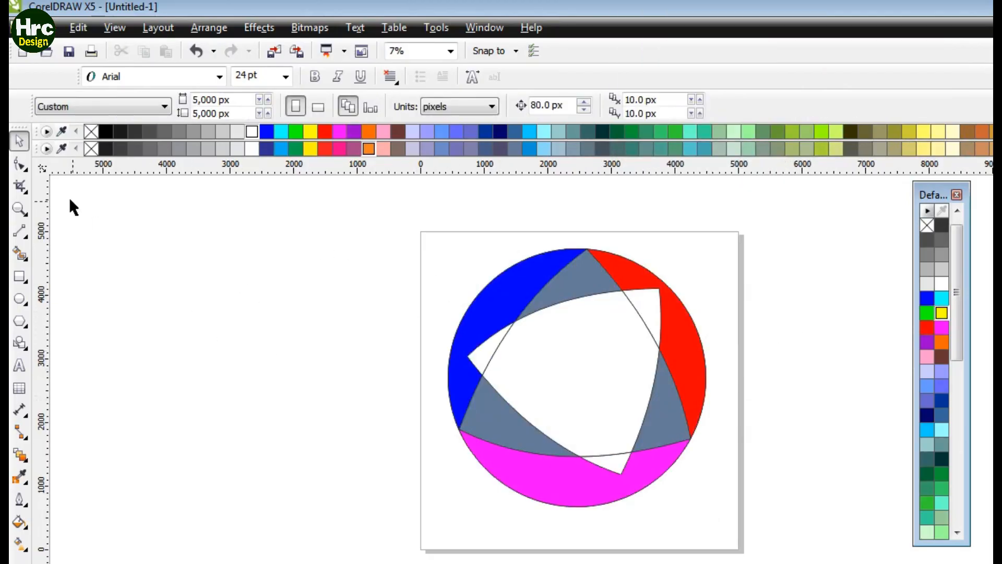
Step: Select all the objects, remove their fill, and ungroup them all
{"action": "left_click_drag", "start_coordinate": [390, 226], "coordinate": [747, 519]}
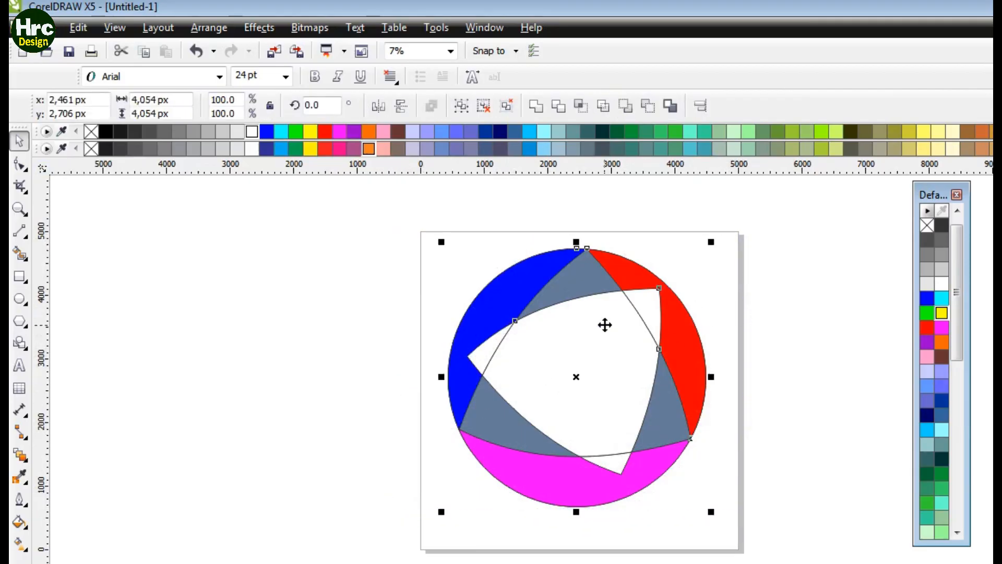
{"action": "left_click", "coordinate": [929, 226]}
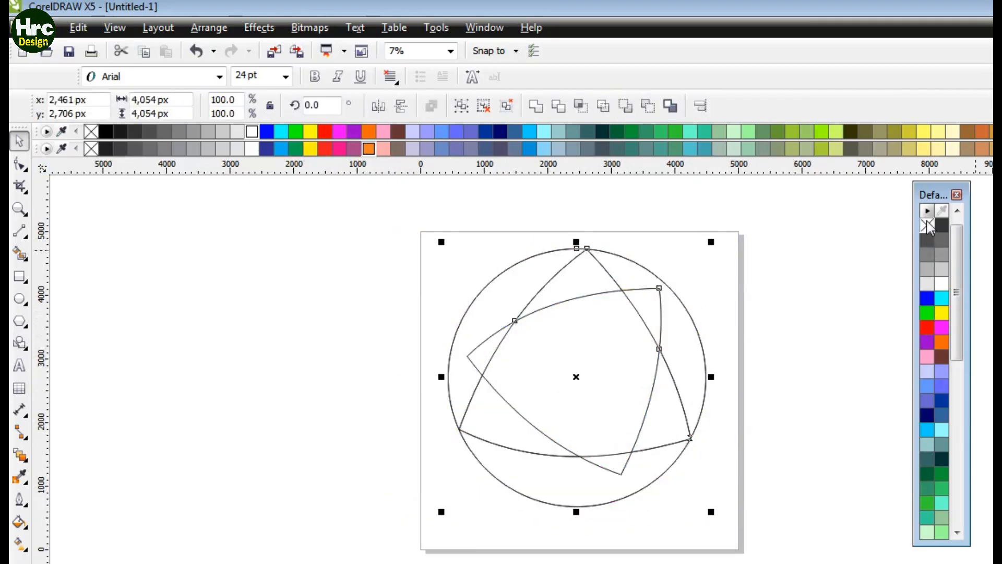
{"action": "left_click", "coordinate": [813, 304]}
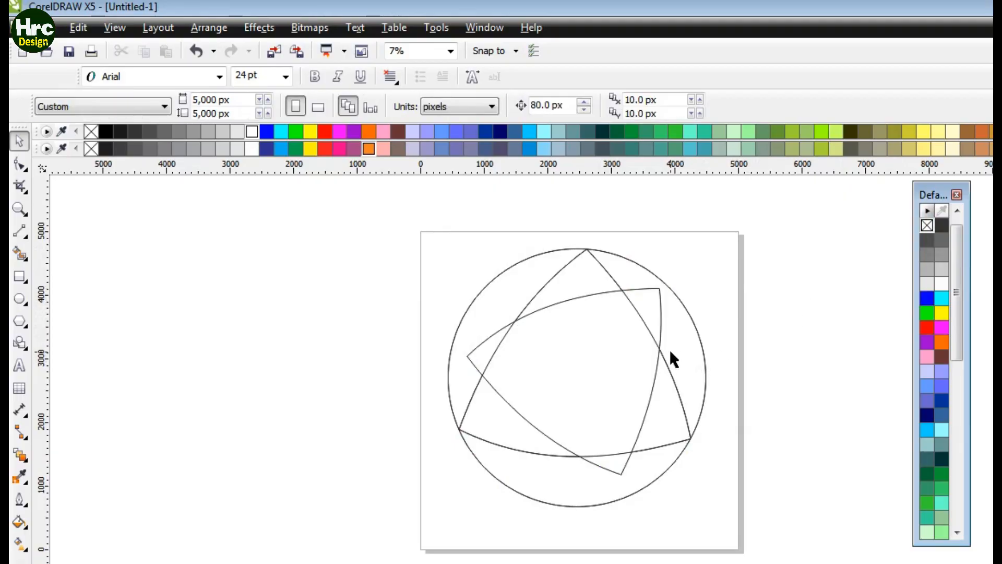
{"action": "right_click", "coordinate": [633, 303]}
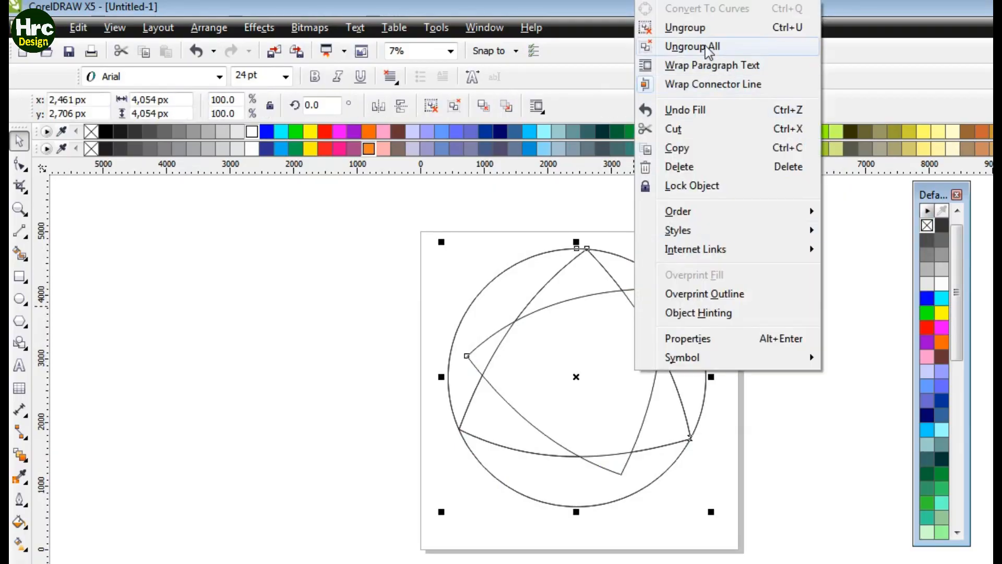
{"action": "left_click", "coordinate": [674, 45]}
{"action": "left_click", "coordinate": [710, 327]}
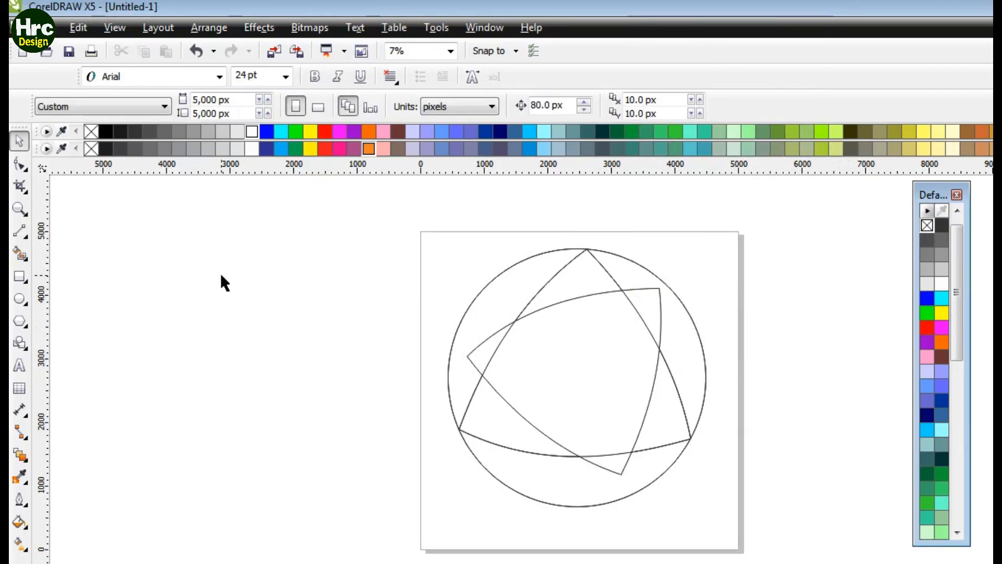
Step: Smart Fill the central overlap of the two triangles
{"action": "left_click", "coordinate": [20, 254]}
{"action": "left_click", "coordinate": [574, 368]}
{"action": "left_click", "coordinate": [19, 144]}
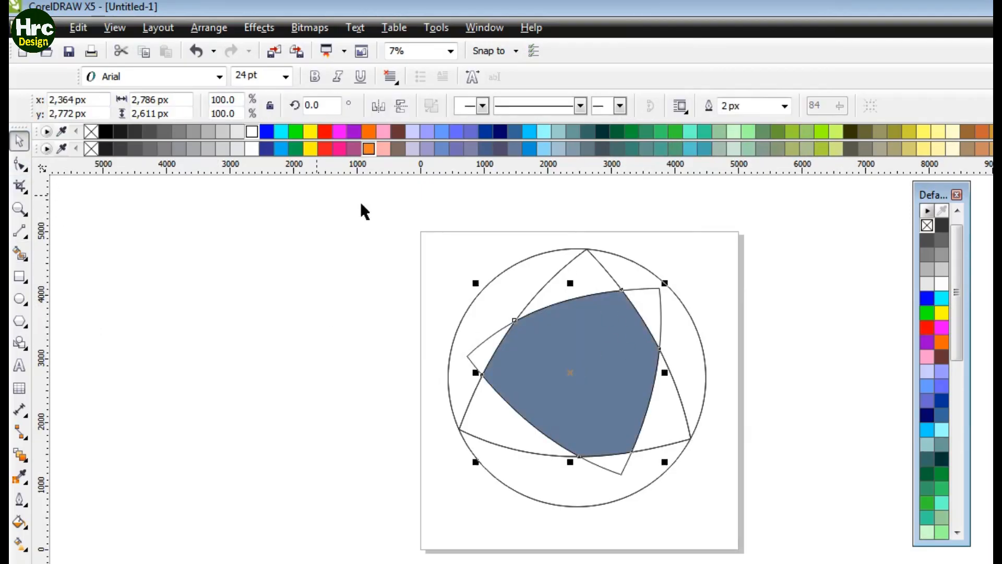
Step: Delete the four curves of the second triangle, leaving the circle, one triangle and the central fill
{"action": "left_click", "coordinate": [782, 302]}
{"action": "left_click", "coordinate": [659, 305]}
{"action": "key", "text": "Delete"}
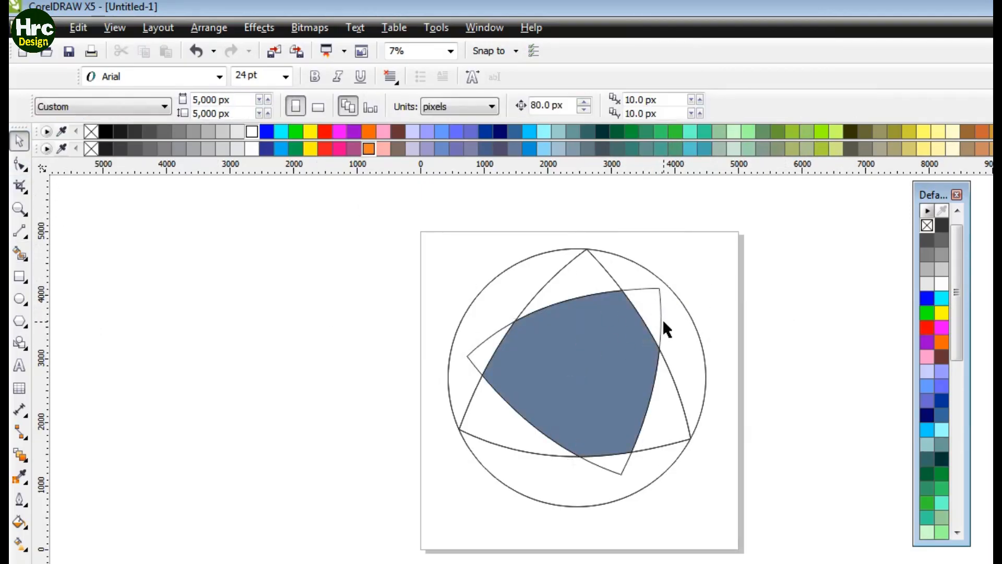
{"action": "left_click", "coordinate": [641, 290]}
{"action": "key", "text": "Delete"}
{"action": "left_click", "coordinate": [601, 468]}
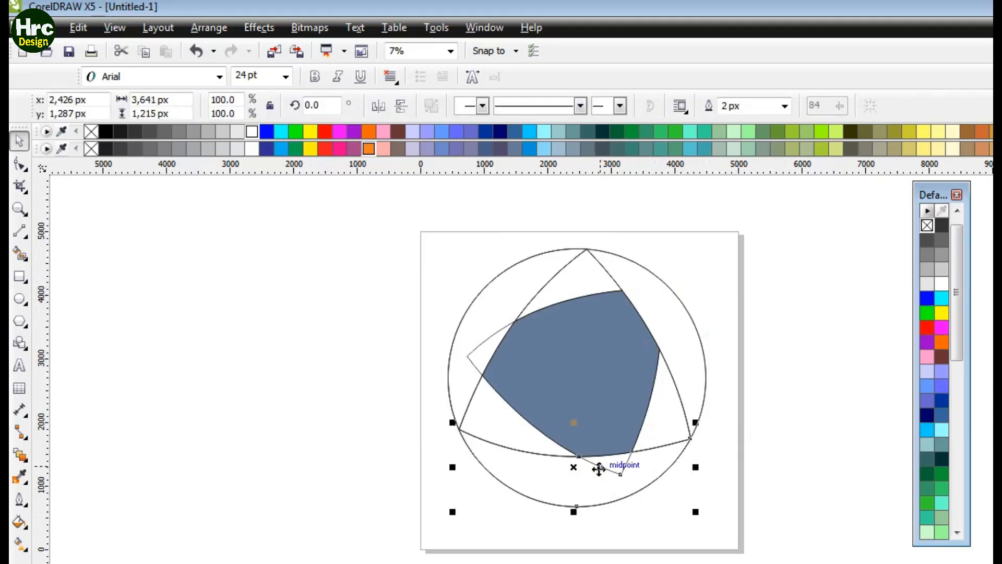
{"action": "key", "text": "Delete"}
{"action": "left_click", "coordinate": [472, 362]}
{"action": "key", "text": "Delete"}
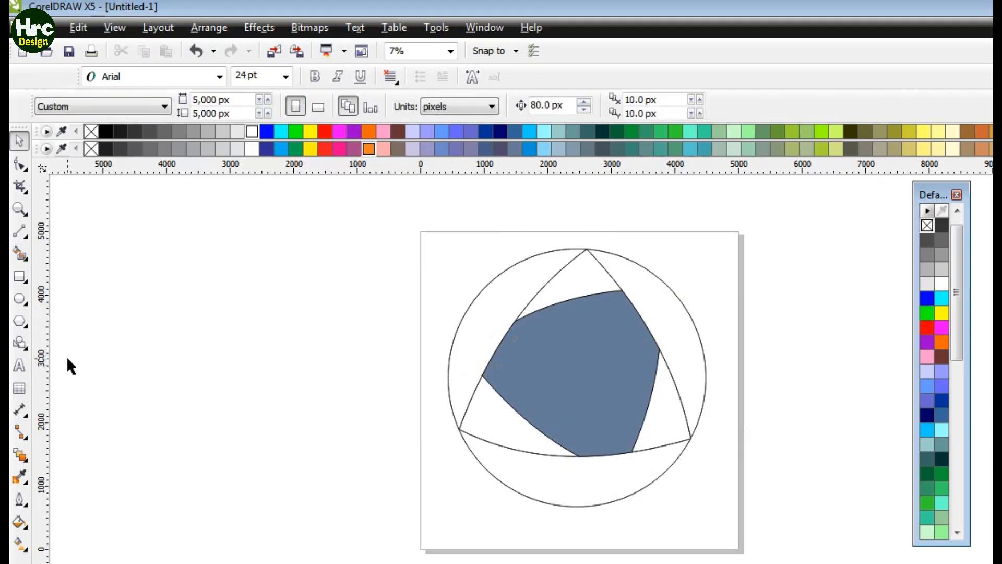
Step: Fill the central shape with yellow
{"action": "left_click", "coordinate": [590, 340]}
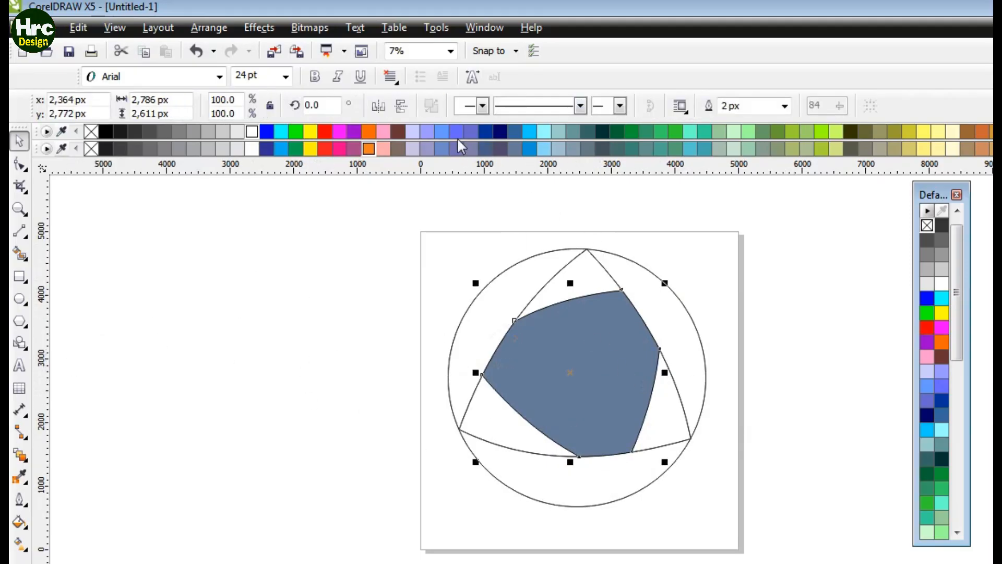
{"action": "left_click", "coordinate": [312, 132]}
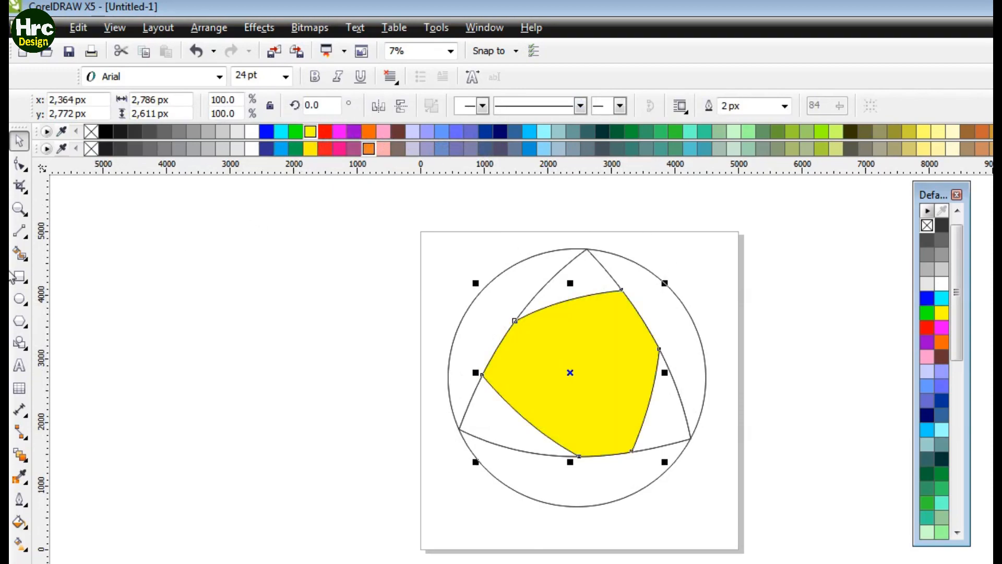
Step: Smart Fill the three segments between the circle and the triangle and color them blue, green and orange
{"action": "left_click", "coordinate": [19, 253]}
{"action": "left_click", "coordinate": [498, 309]}
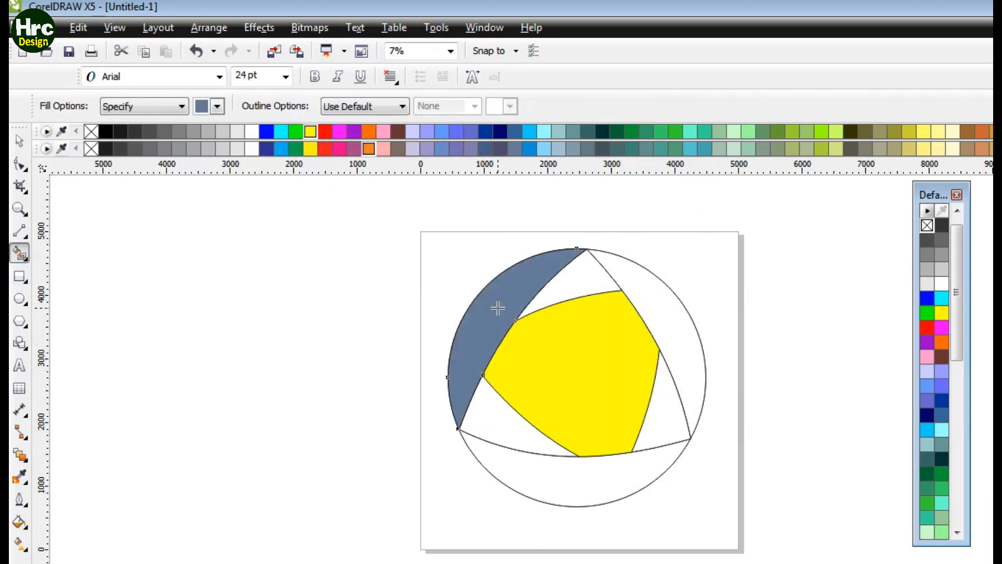
{"action": "left_click", "coordinate": [266, 132]}
{"action": "left_click", "coordinate": [593, 470]}
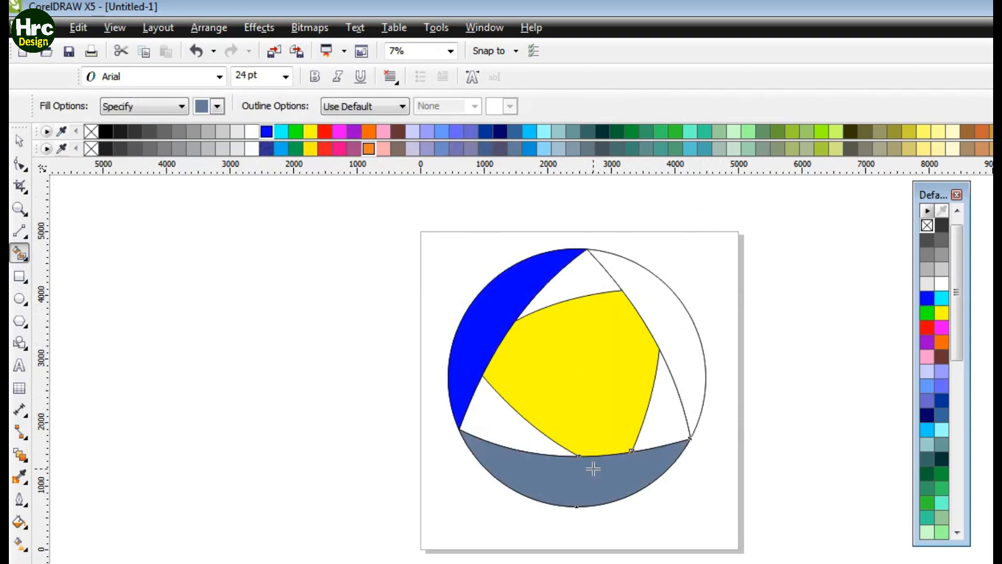
{"action": "left_click", "coordinate": [296, 132]}
{"action": "left_click", "coordinate": [671, 391]}
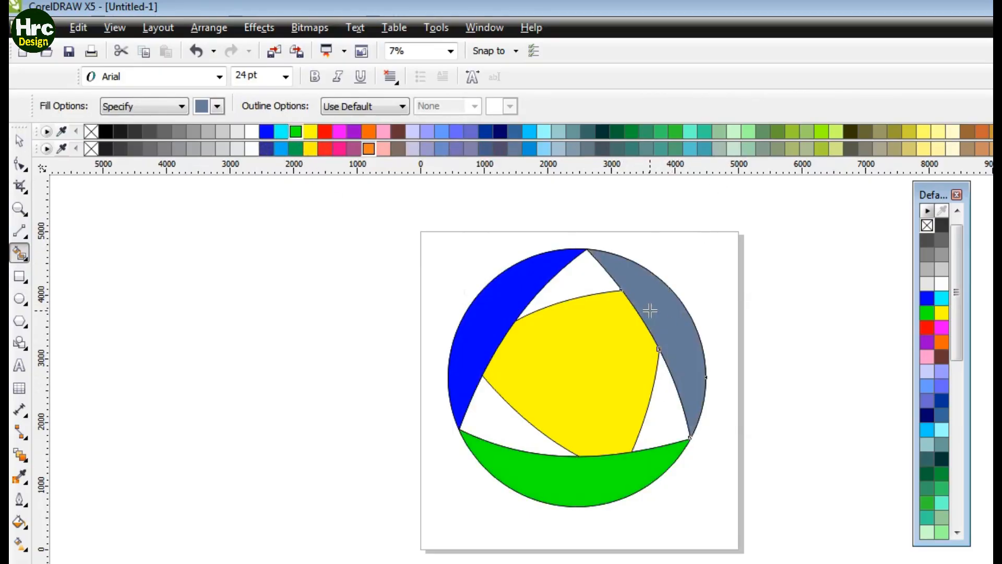
{"action": "left_click", "coordinate": [371, 134]}
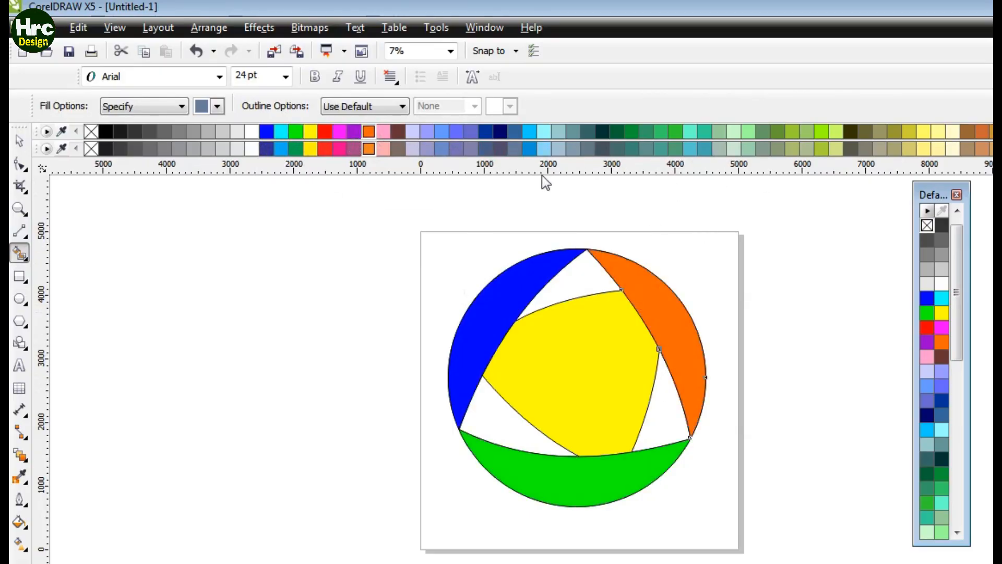
Step: Smart Fill the triangle's top corner and color it light orange from the RGB palette
{"action": "left_click", "coordinate": [570, 280]}
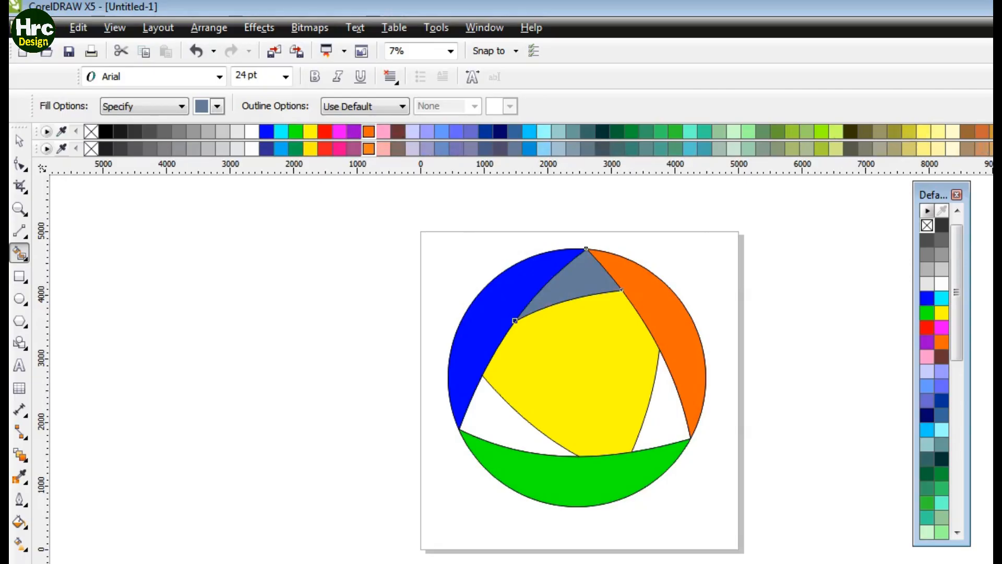
{"action": "left_click", "coordinate": [996, 132]}
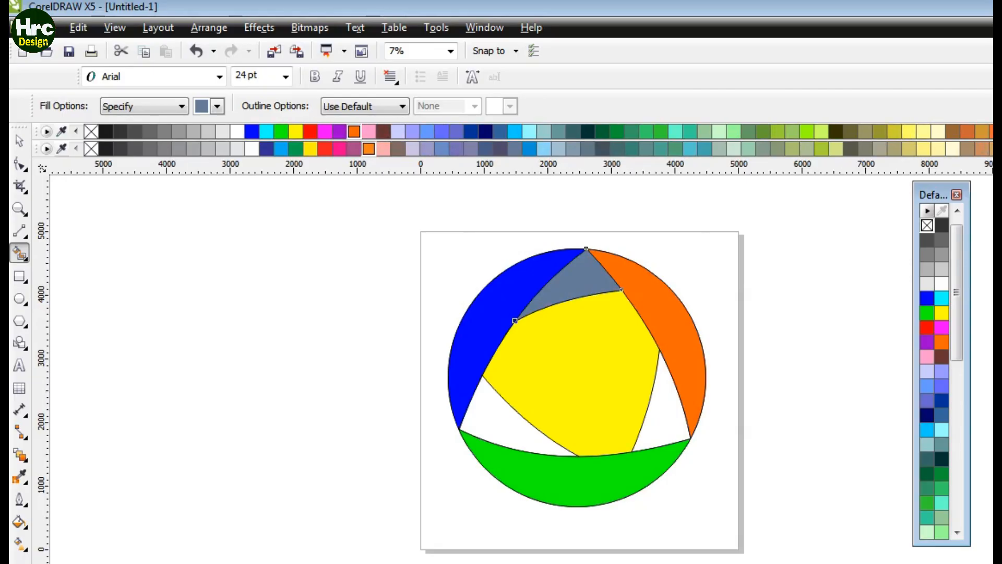
{"action": "left_click", "coordinate": [76, 133]}
{"action": "left_click", "coordinate": [76, 133]}
{"action": "left_click", "coordinate": [996, 132]}
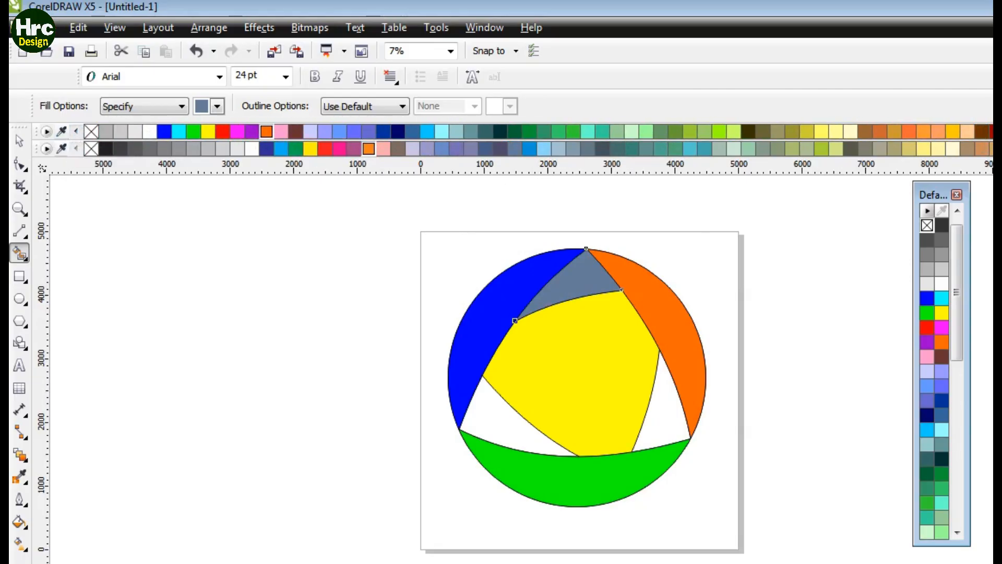
{"action": "left_click", "coordinate": [996, 149]}
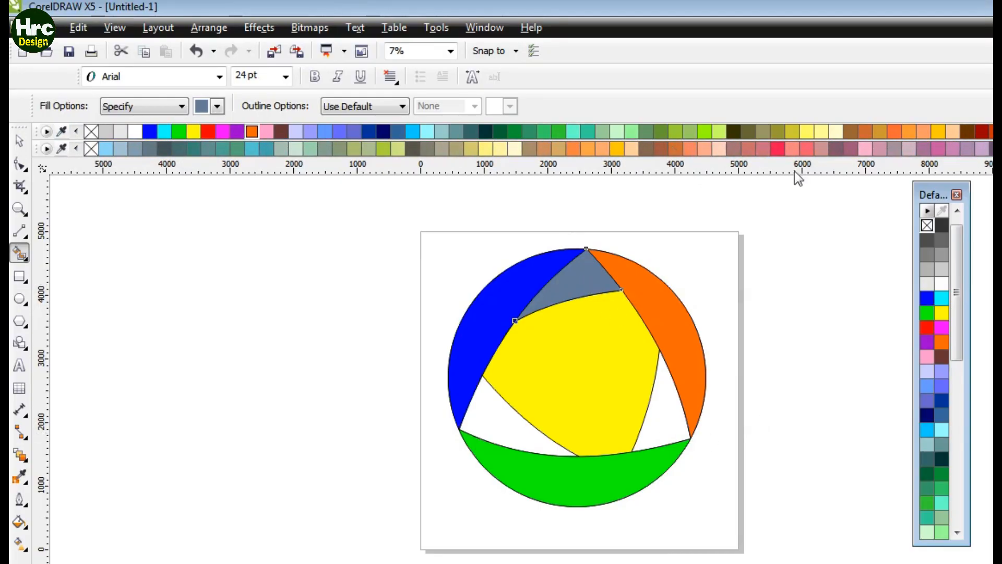
{"action": "left_click", "coordinate": [910, 131]}
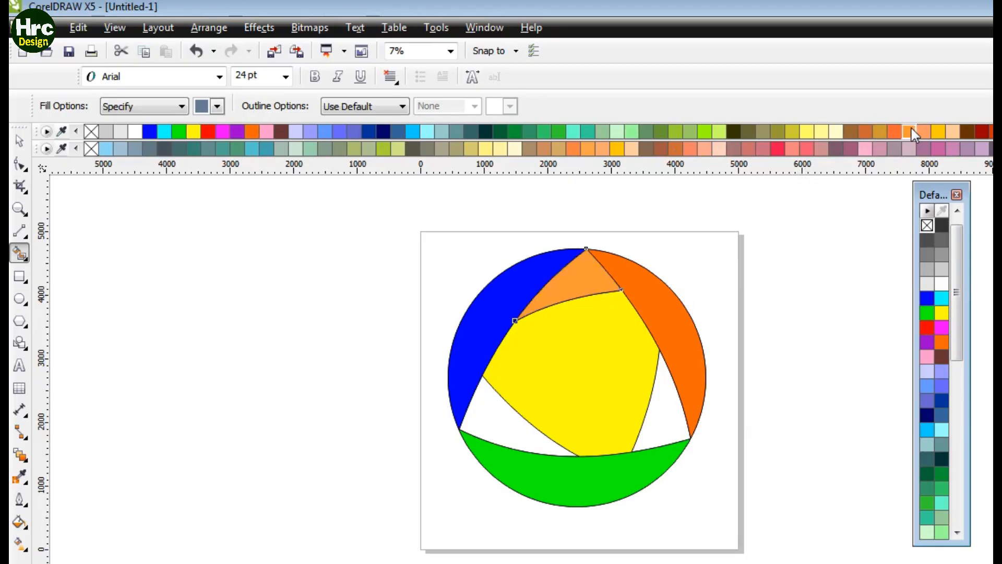
Step: Smart Fill the triangle's lower-left corner in light blue and its lower-right corner in green
{"action": "left_click", "coordinate": [509, 431]}
{"action": "left_click", "coordinate": [339, 131]}
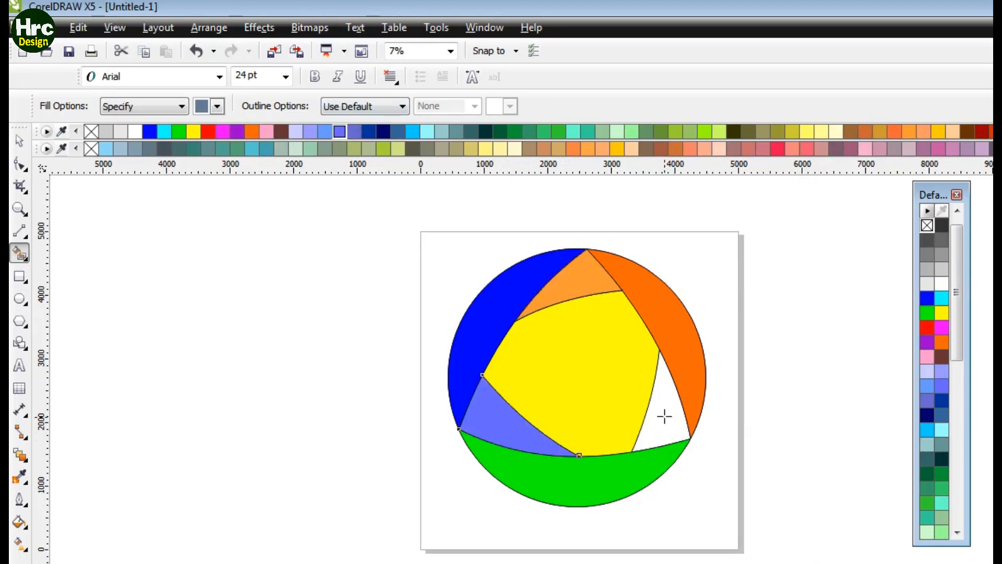
{"action": "left_click", "coordinate": [664, 416]}
{"action": "left_click", "coordinate": [558, 131]}
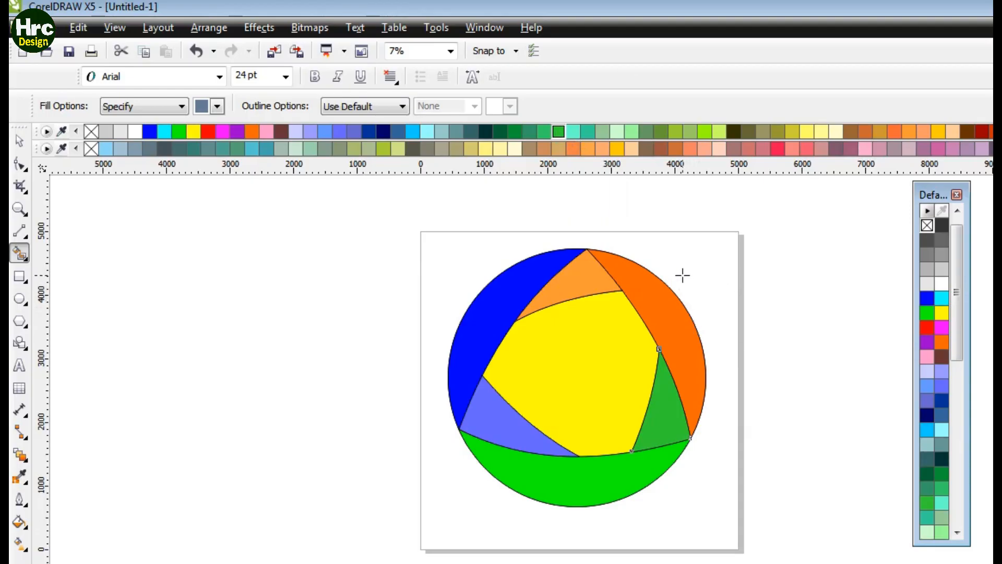
Step: Refill the right segment and give it a linear gradient from light orange to red with the Interactive Fill tool
{"action": "left_click", "coordinate": [661, 313]}
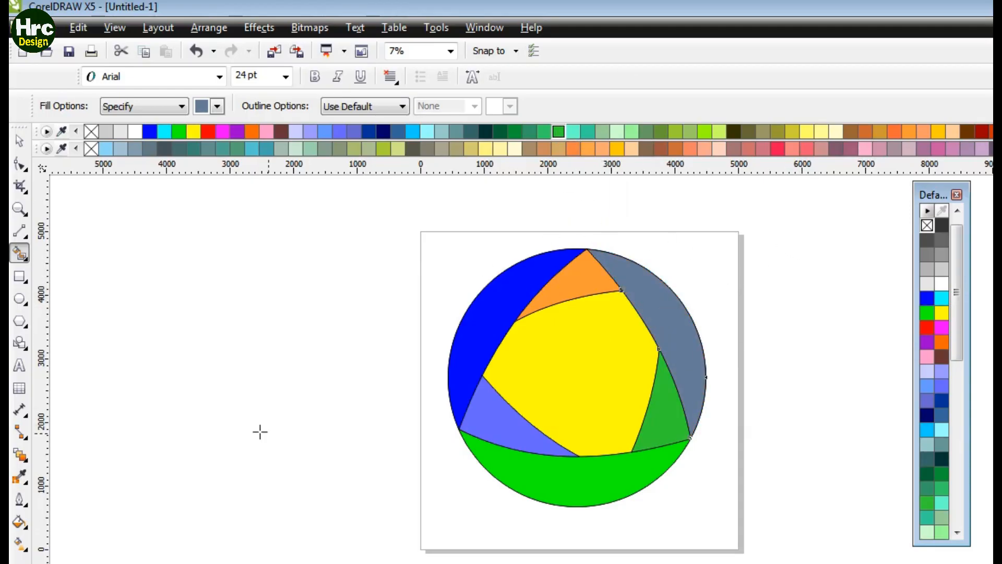
{"action": "left_click", "coordinate": [894, 132]}
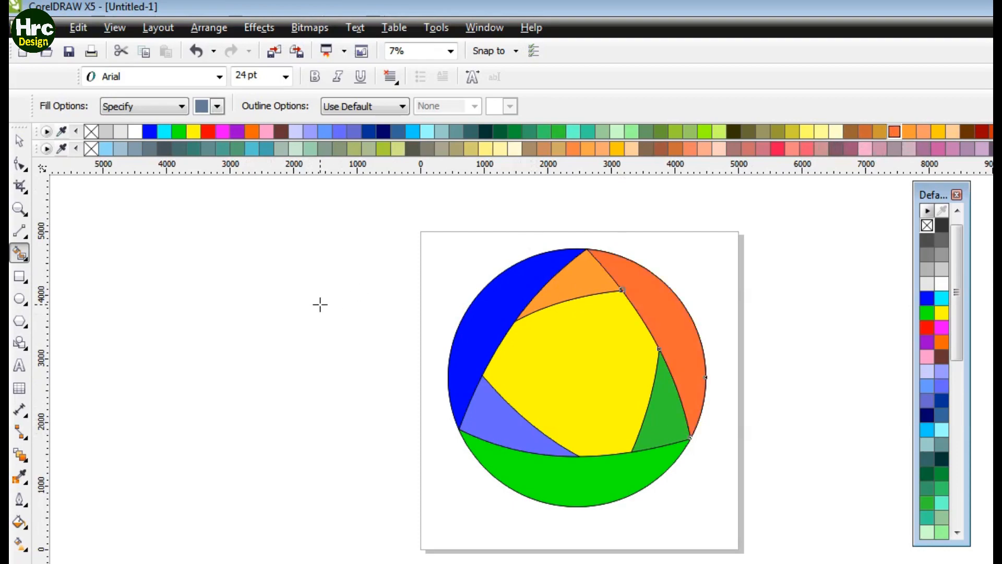
{"action": "left_click", "coordinate": [19, 543]}
{"action": "left_click_drag", "start_coordinate": [643, 289], "coordinate": [686, 360]}
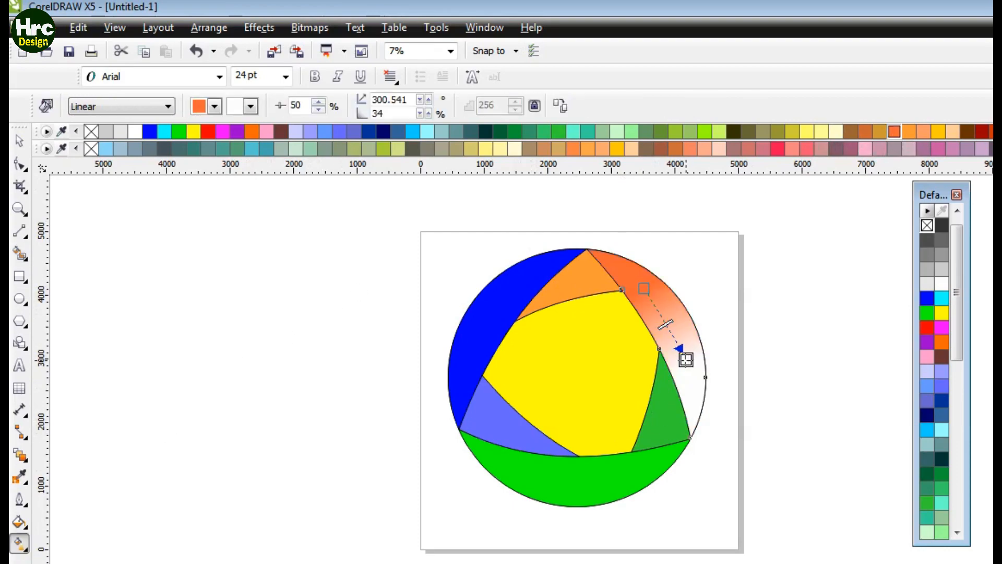
{"action": "left_click", "coordinate": [208, 132]}
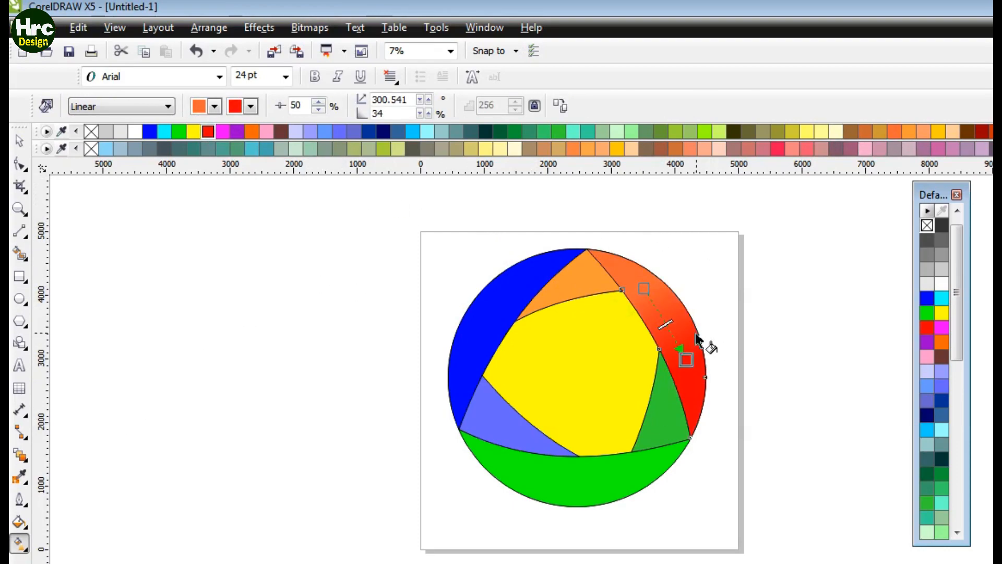
{"action": "mouse_move", "coordinate": [643, 289]}
{"action": "left_mouse_down"}
{"action": "mouse_move", "coordinate": [665, 314]}
{"action": "mouse_move", "coordinate": [646, 293]}
{"action": "left_mouse_up"}
{"action": "left_click", "coordinate": [925, 131]}
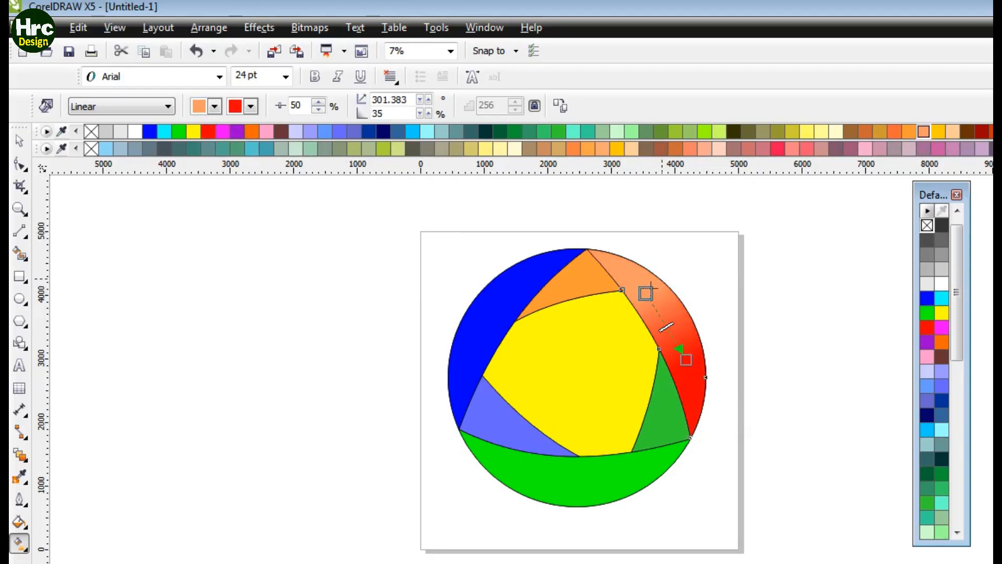
{"action": "left_click", "coordinate": [594, 293]}
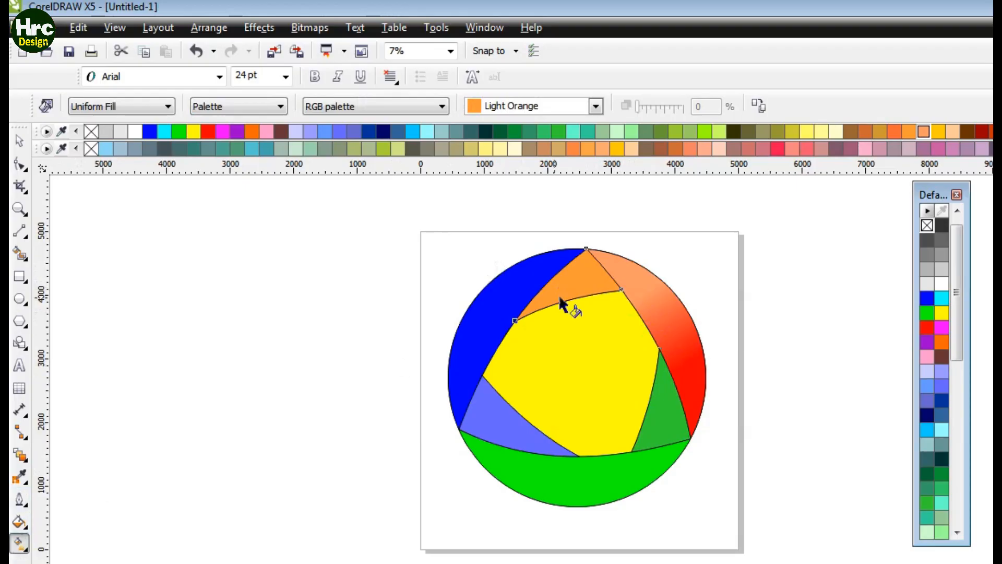
Step: Give the triangle's top corner a linear gradient from red to light orange with the Interactive Fill tool
{"action": "left_click_drag", "start_coordinate": [586, 272], "coordinate": [559, 292]}
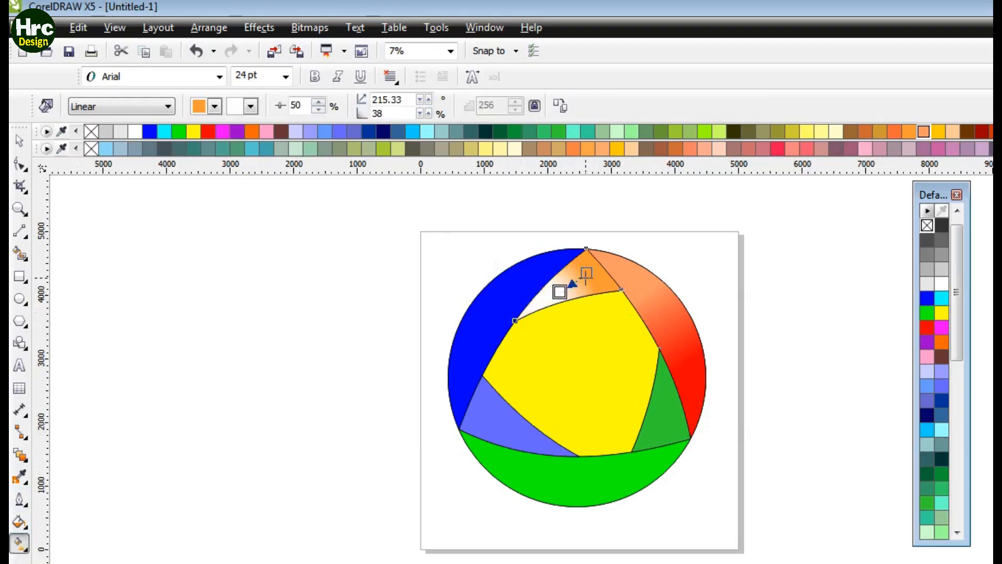
{"action": "left_click", "coordinate": [208, 131]}
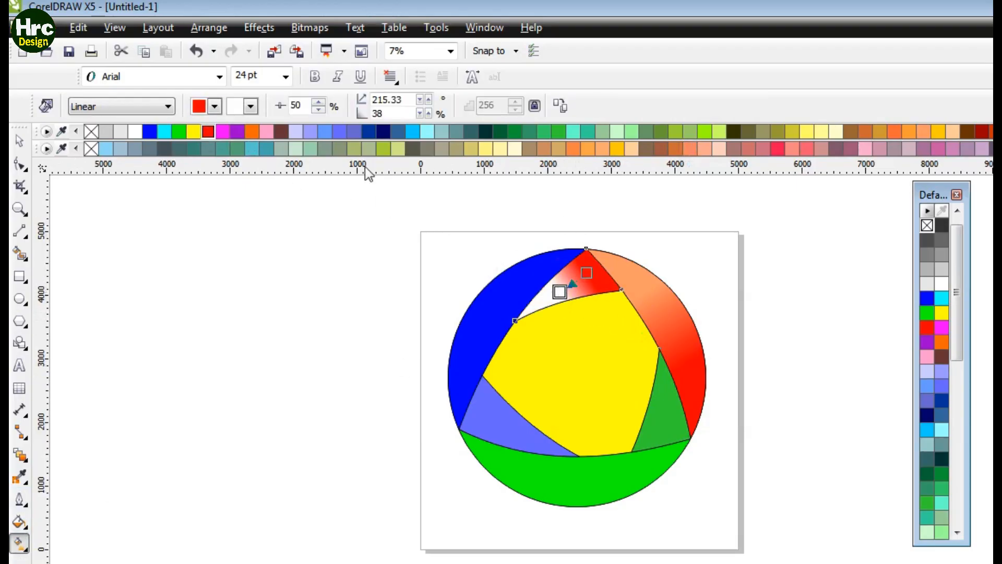
{"action": "left_click", "coordinate": [587, 148]}
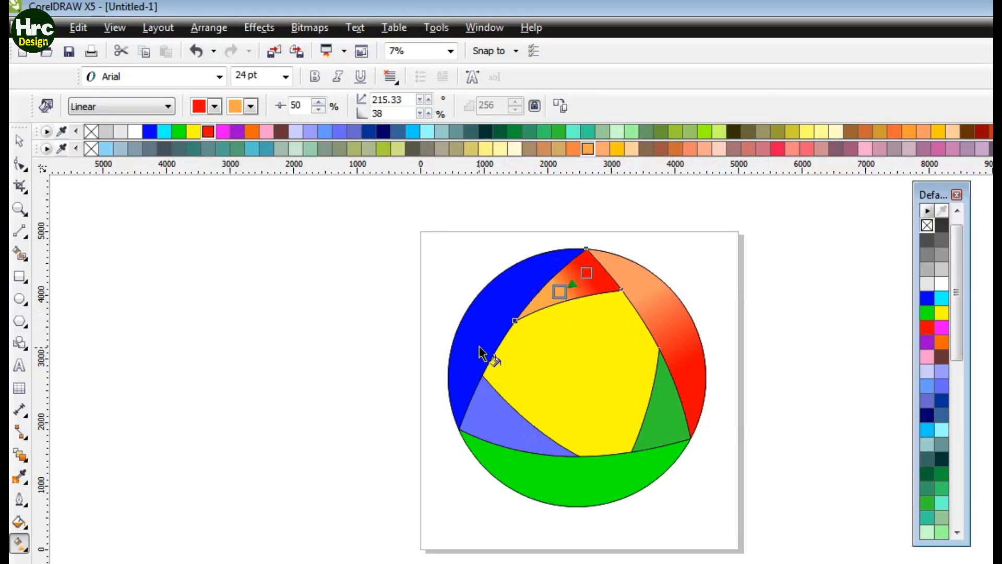
Step: Give the left segment a linear gradient from blue to cyan
{"action": "left_click", "coordinate": [502, 293]}
{"action": "left_click_drag", "start_coordinate": [502, 291], "coordinate": [471, 356]}
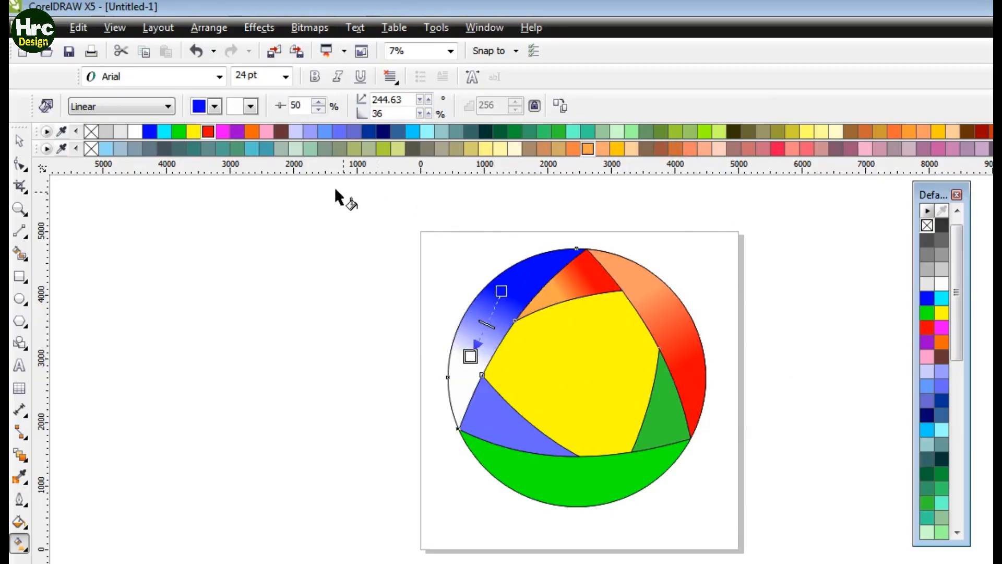
{"action": "left_click", "coordinate": [164, 131]}
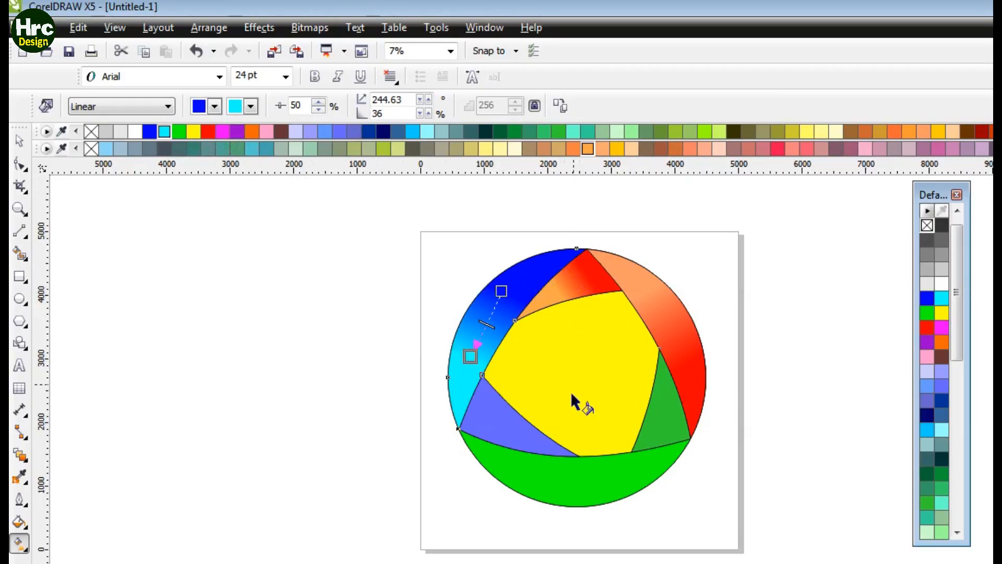
Step: Give the triangle's lower-left corner a linear gradient from light blue to cyan
{"action": "left_click_drag", "start_coordinate": [485, 413], "coordinate": [529, 439]}
{"action": "key", "text": "ctrl+z"}
{"action": "left_click", "coordinate": [484, 410]}
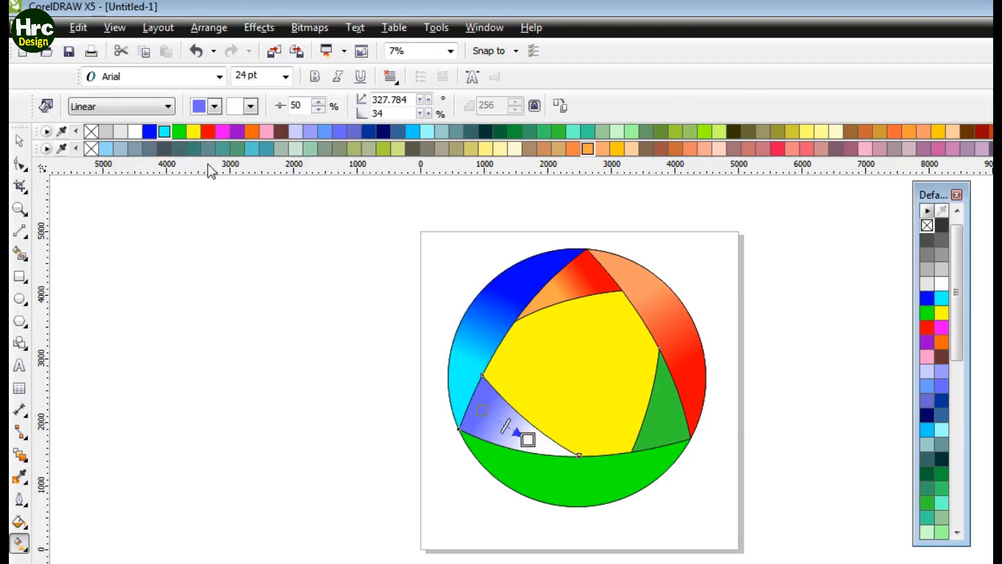
{"action": "left_click", "coordinate": [164, 131]}
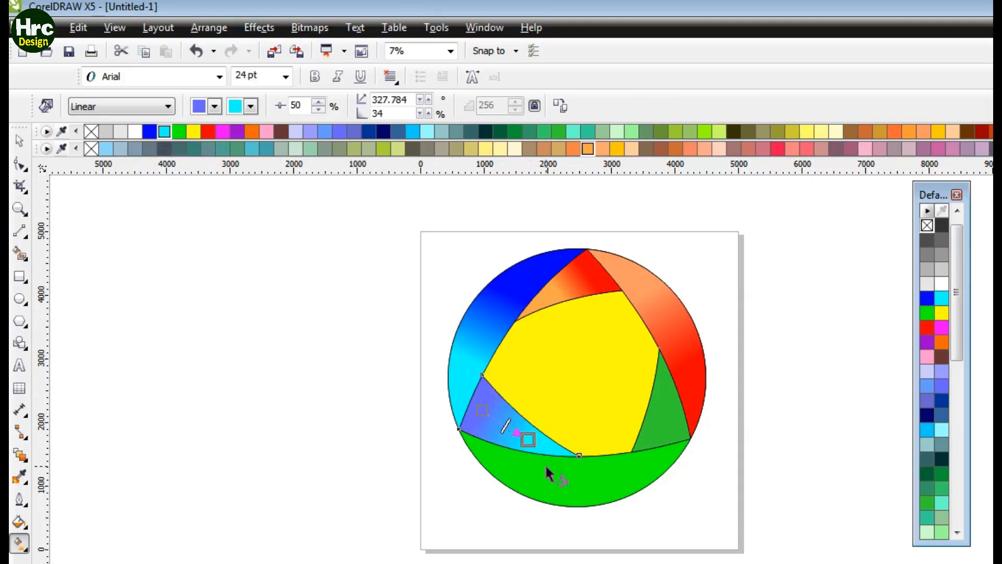
Step: Give the bottom segment a horizontal linear gradient from dark green to bright green, adjusting both gradient handles
{"action": "left_click", "coordinate": [572, 482]}
{"action": "left_click_drag", "start_coordinate": [535, 480], "coordinate": [612, 480]}
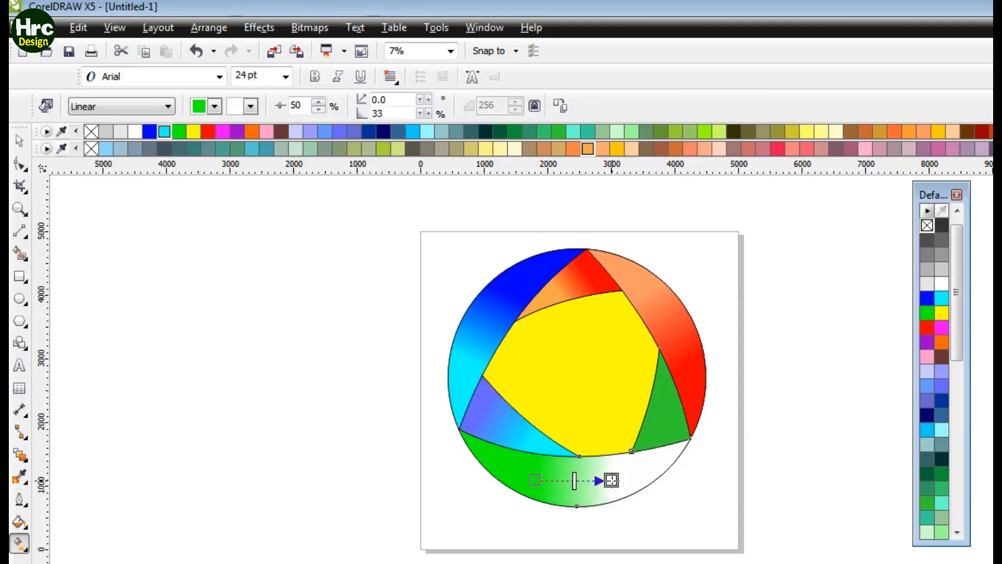
{"action": "left_click", "coordinate": [558, 133]}
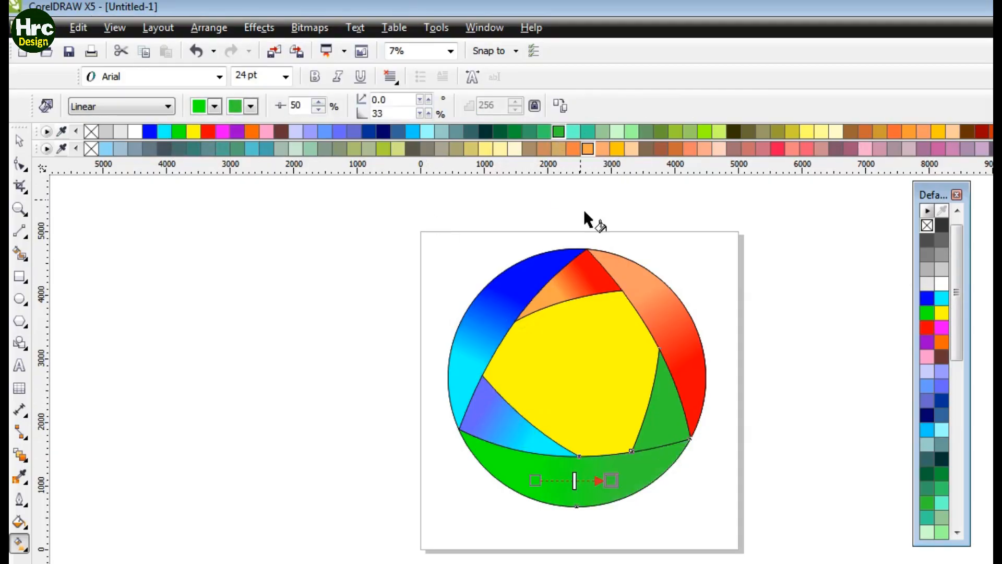
{"action": "left_click_drag", "start_coordinate": [612, 480], "coordinate": [628, 474]}
{"action": "left_click", "coordinate": [705, 133]}
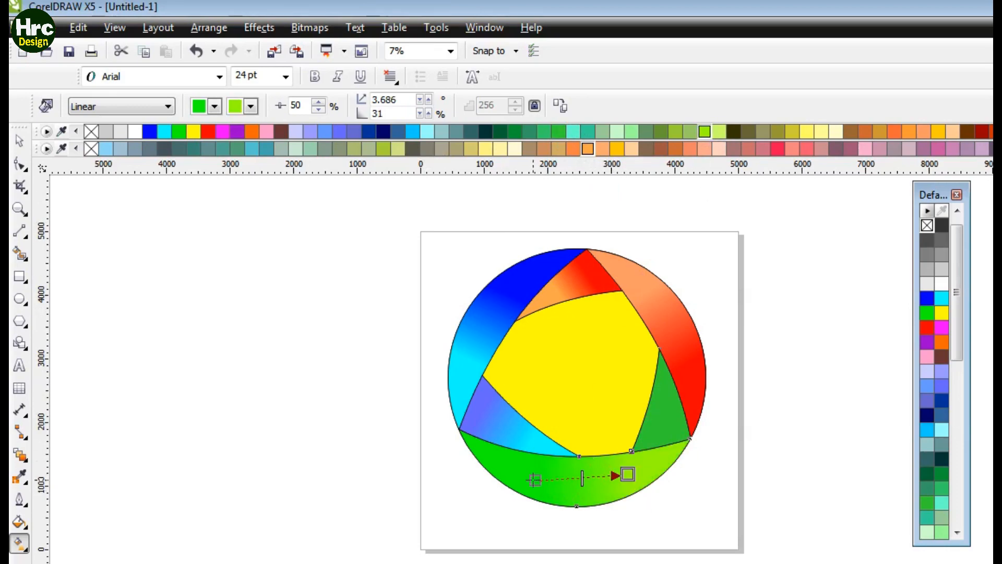
{"action": "left_click_drag", "start_coordinate": [535, 479], "coordinate": [510, 469]}
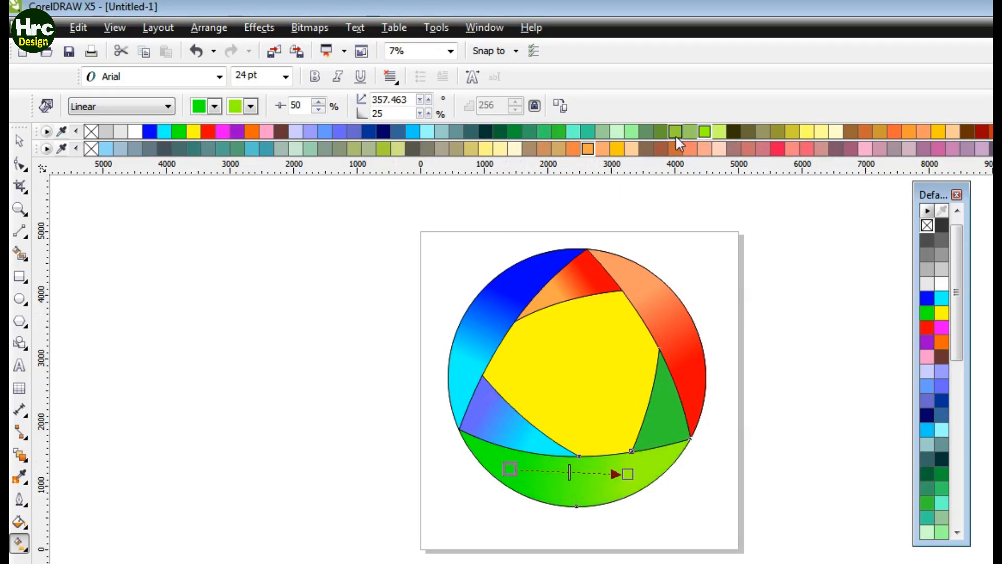
{"action": "left_click", "coordinate": [558, 132]}
{"action": "left_click", "coordinate": [628, 474]}
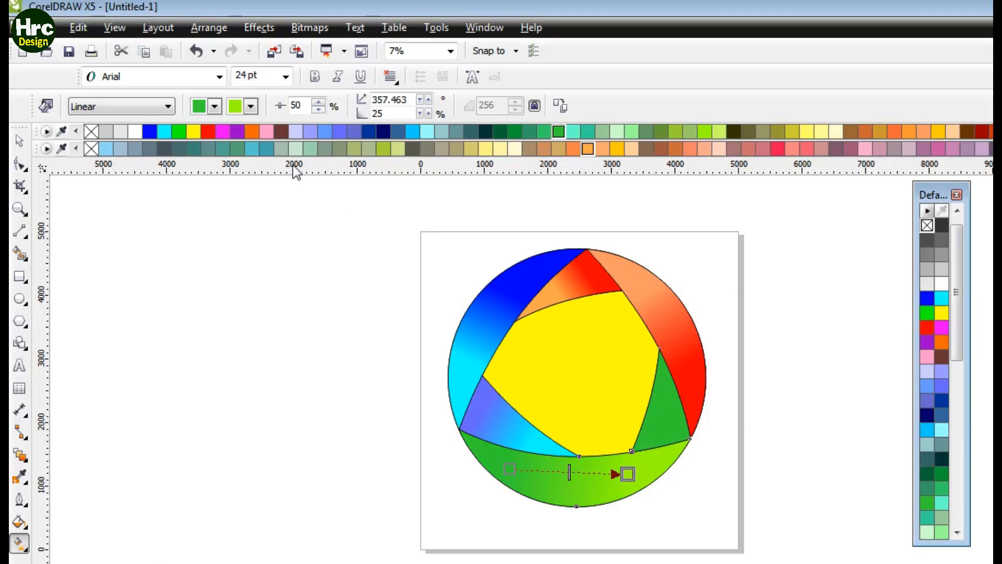
{"action": "left_click", "coordinate": [180, 131]}
{"action": "mouse_move", "coordinate": [628, 474]}
{"action": "left_mouse_down"}
{"action": "mouse_move", "coordinate": [645, 468]}
{"action": "mouse_move", "coordinate": [609, 468]}
{"action": "left_mouse_up"}
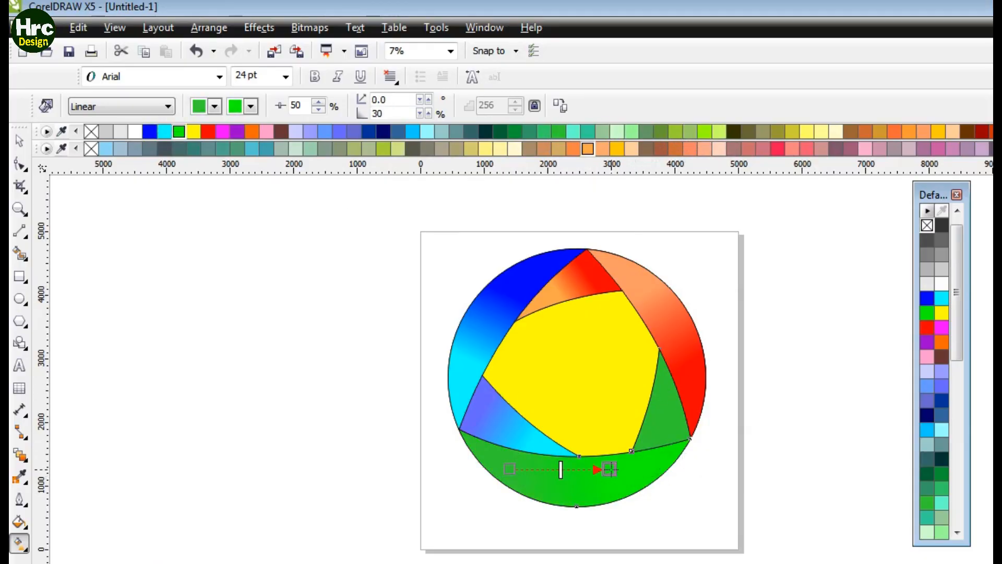
Step: Give the triangle's lower-right corner a vertical linear gradient from yellow-green to green
{"action": "left_click_drag", "start_coordinate": [663, 387], "coordinate": [662, 427]}
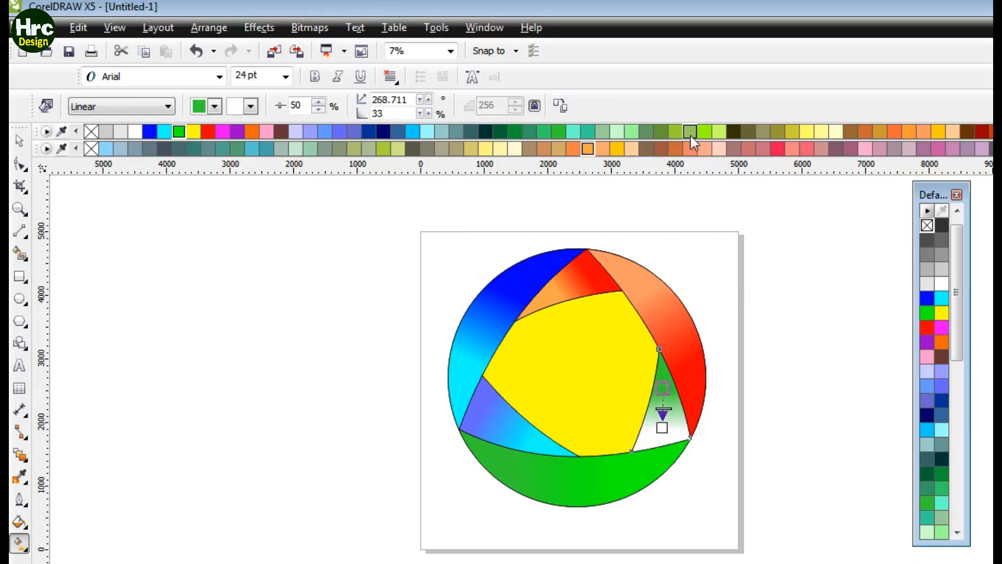
{"action": "left_click", "coordinate": [705, 132]}
{"action": "left_click", "coordinate": [179, 131]}
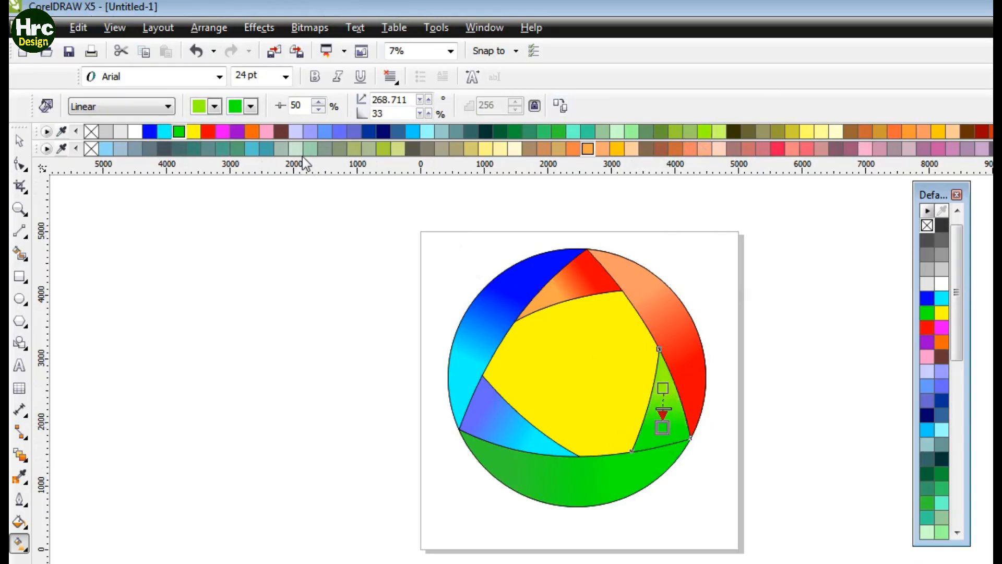
Step: Select the central yellow area with the Pick tool and fill it white
{"action": "left_click", "coordinate": [784, 359]}
{"action": "left_click", "coordinate": [19, 141]}
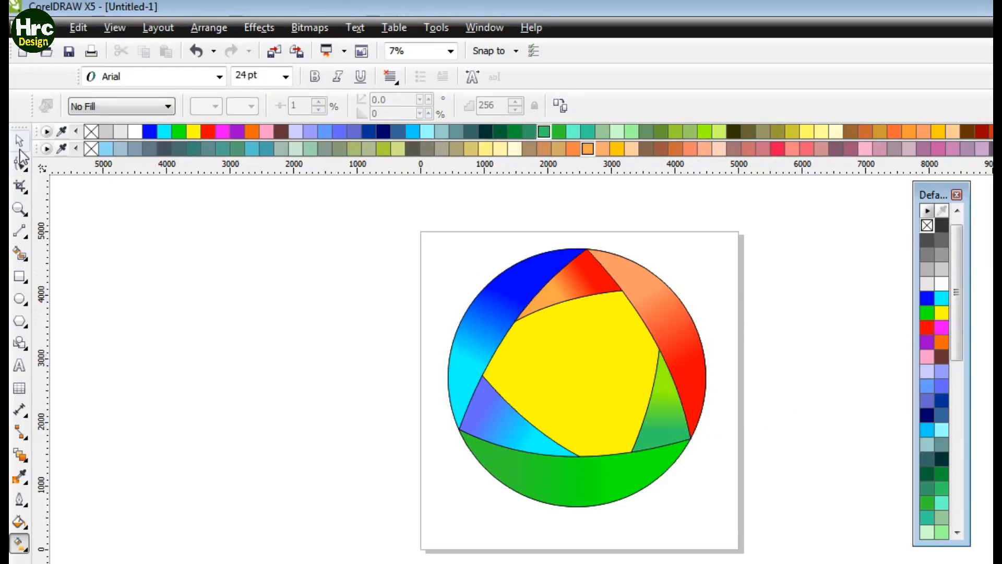
{"action": "left_click", "coordinate": [559, 362]}
{"action": "left_click", "coordinate": [135, 131]}
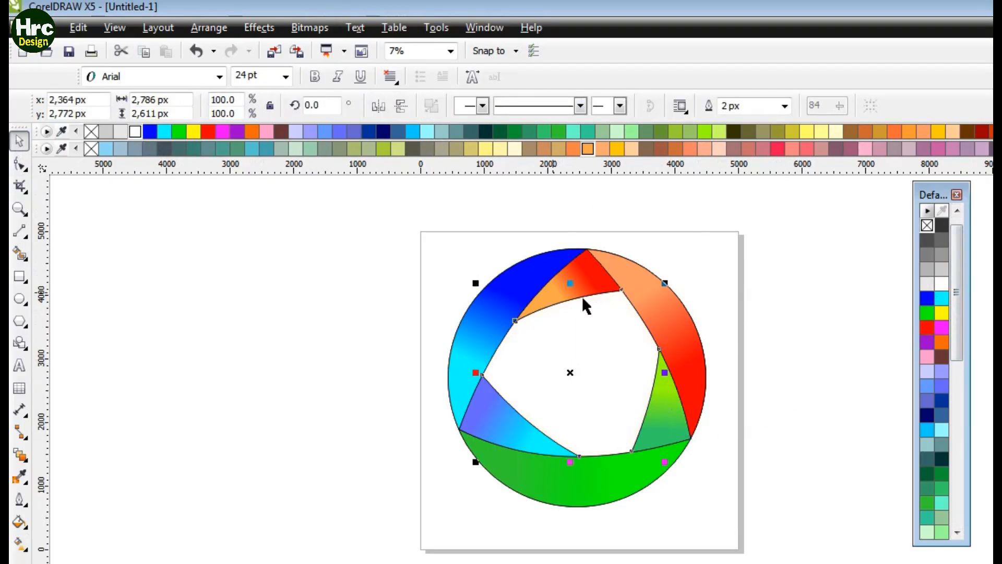
{"action": "left_click", "coordinate": [826, 334]}
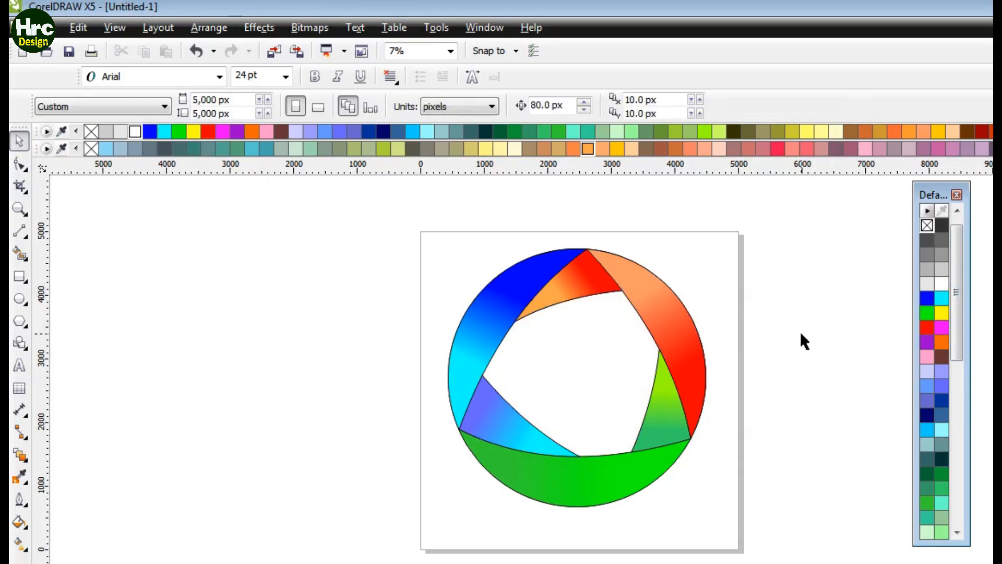
Step: Group all the shapes of the circle design and remove their outline
{"action": "left_click_drag", "start_coordinate": [421, 293], "coordinate": [741, 528]}
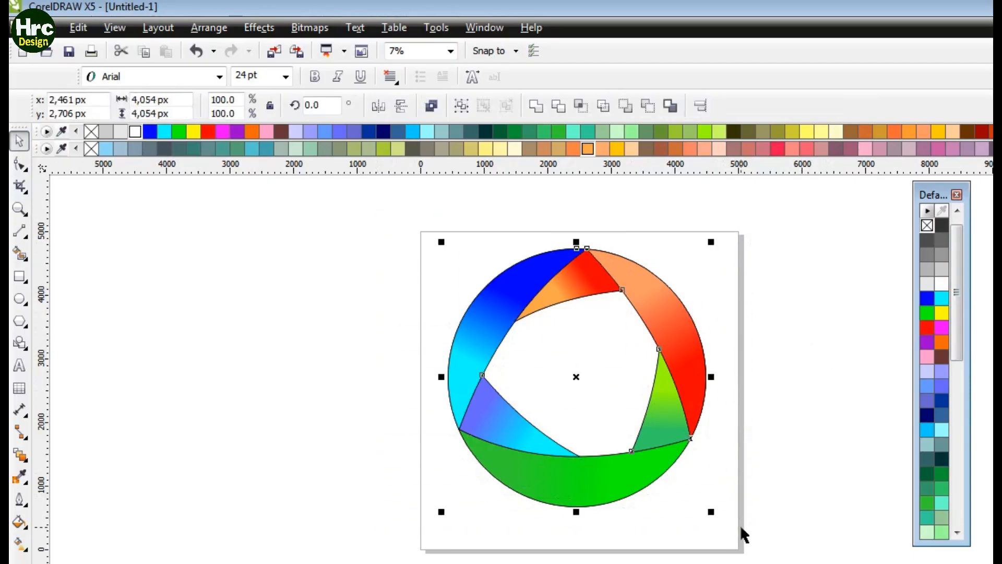
{"action": "key", "text": "ctrl+g"}
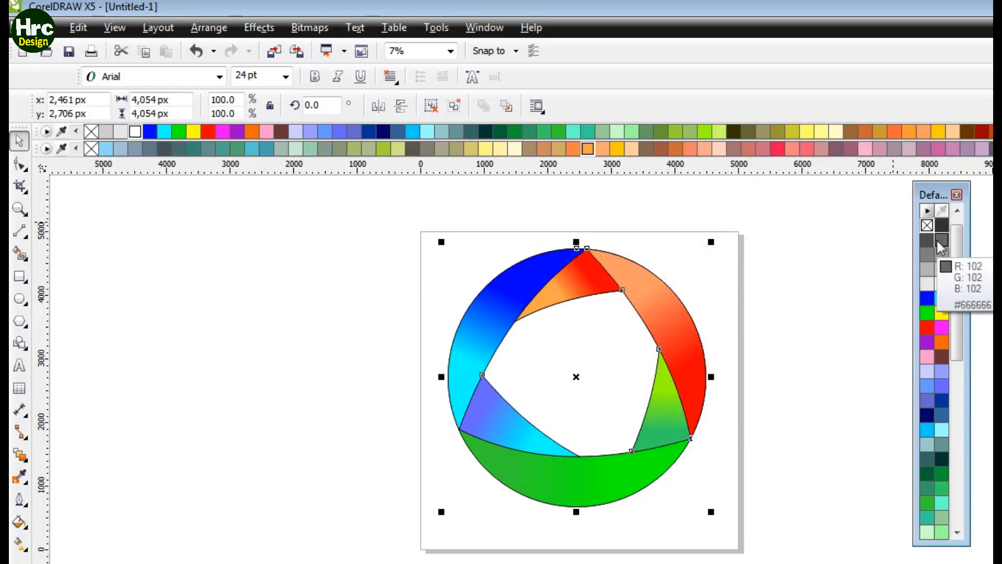
{"action": "right_click", "coordinate": [928, 226]}
{"action": "left_click", "coordinate": [832, 374]}
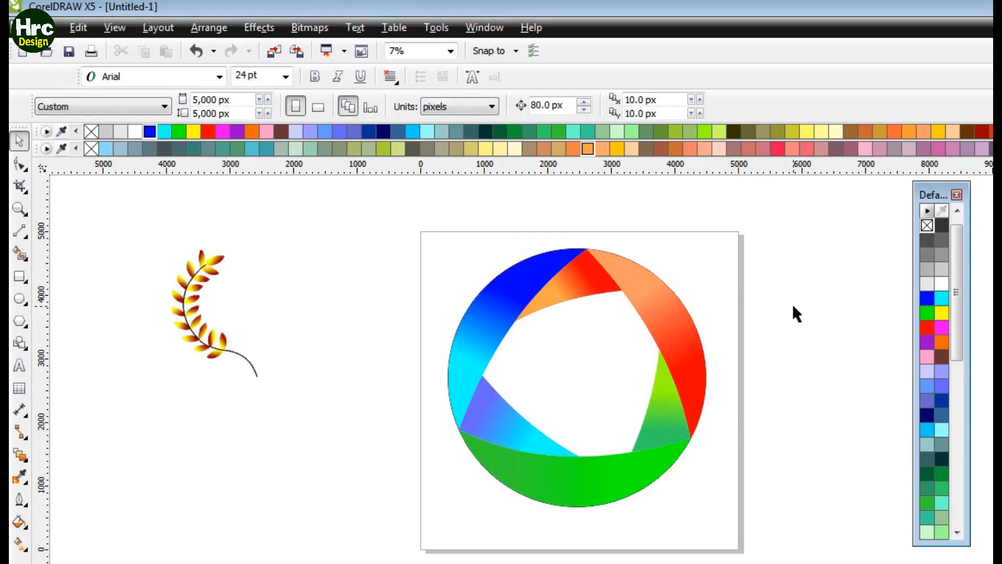
Step: Smart Fill the central area and color it blue
{"action": "left_click", "coordinate": [611, 388]}
{"action": "left_click", "coordinate": [20, 254]}
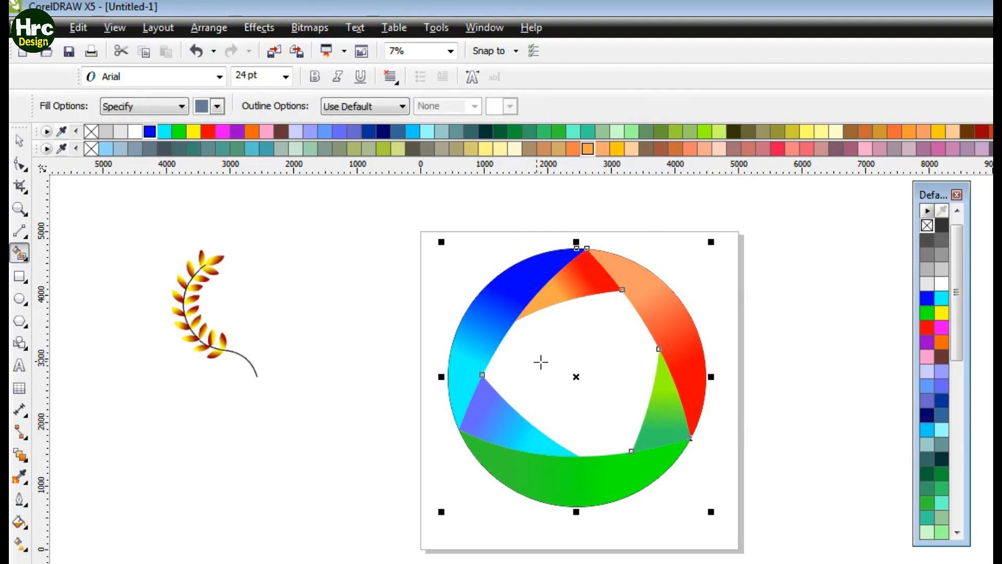
{"action": "left_click", "coordinate": [548, 358]}
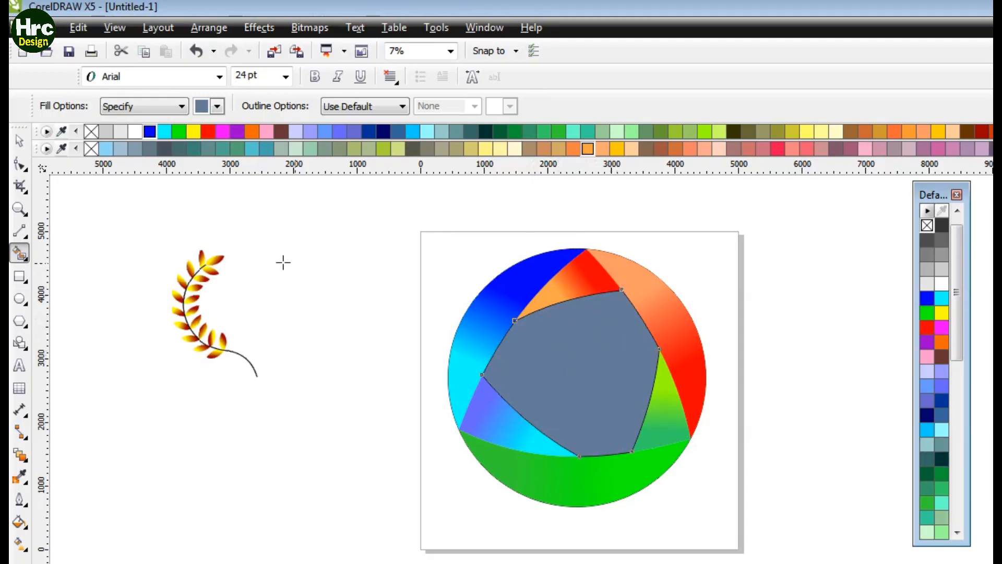
{"action": "left_click", "coordinate": [558, 129]}
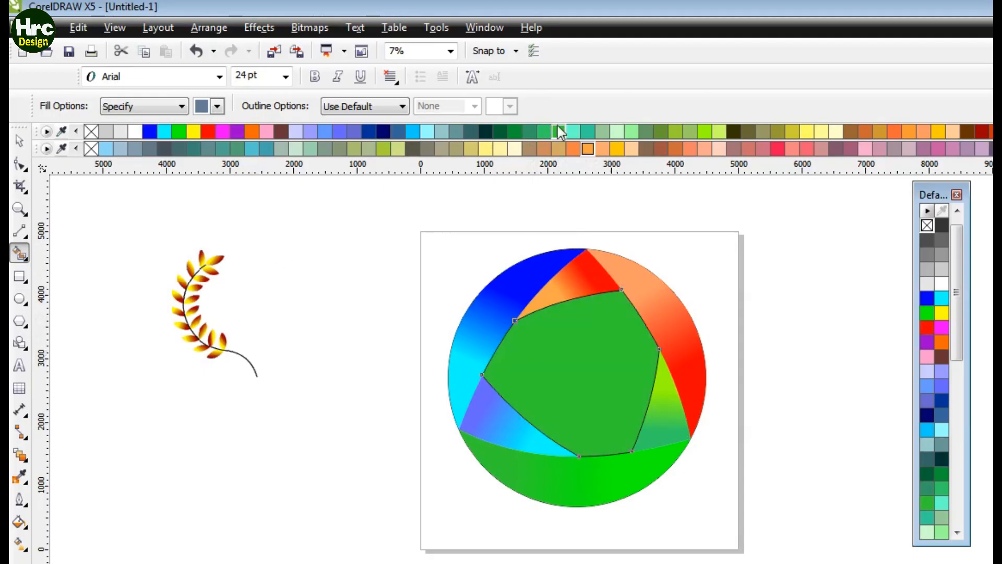
{"action": "left_click", "coordinate": [150, 131]}
Step: Drag a linear blue-to-white gradient across the central area with the Interactive Fill tool
{"action": "key", "text": "g"}
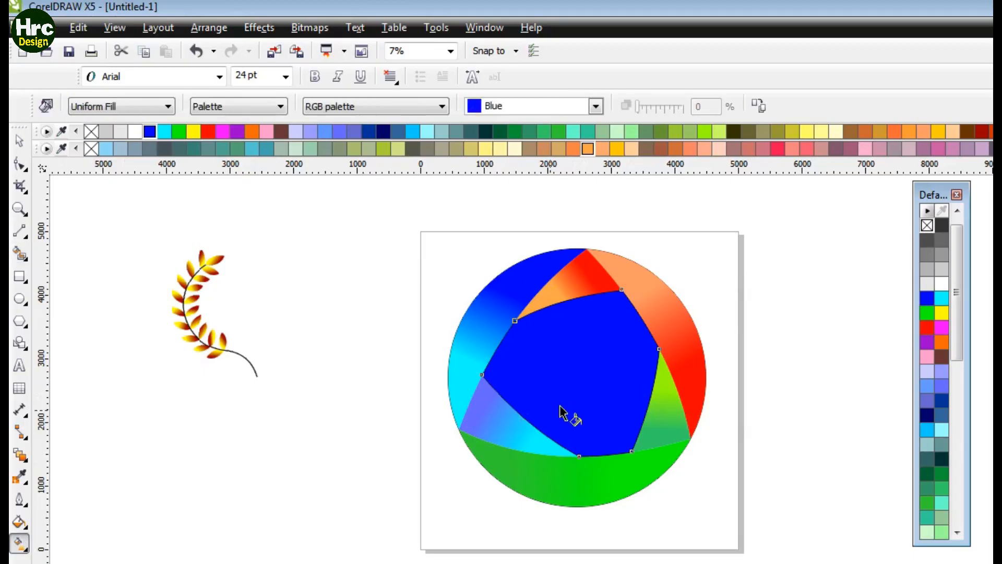
{"action": "left_click_drag", "start_coordinate": [627, 327], "coordinate": [571, 395]}
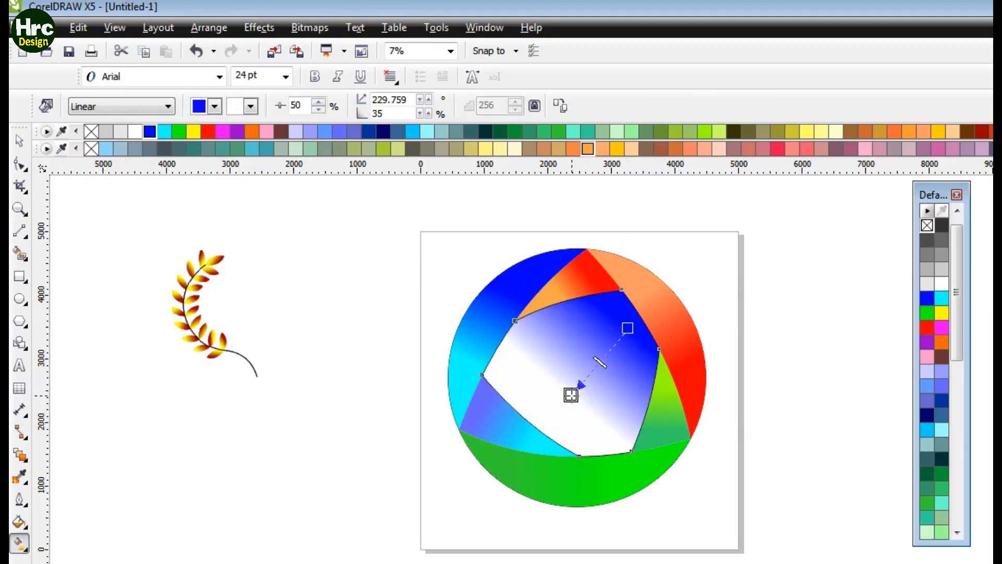
{"action": "left_click_drag", "start_coordinate": [626, 328], "coordinate": [628, 317]}
{"action": "left_click_drag", "start_coordinate": [572, 395], "coordinate": [588, 374]}
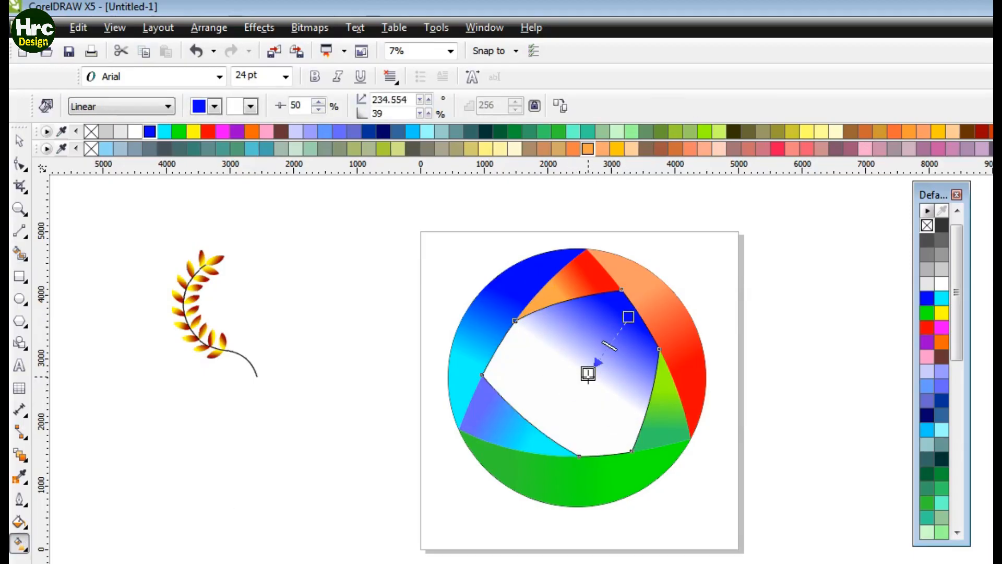
Step: Switch the central area's gradient to radial and center its white highlight in the middle
{"action": "left_click", "coordinate": [168, 106]}
{"action": "left_click", "coordinate": [94, 157]}
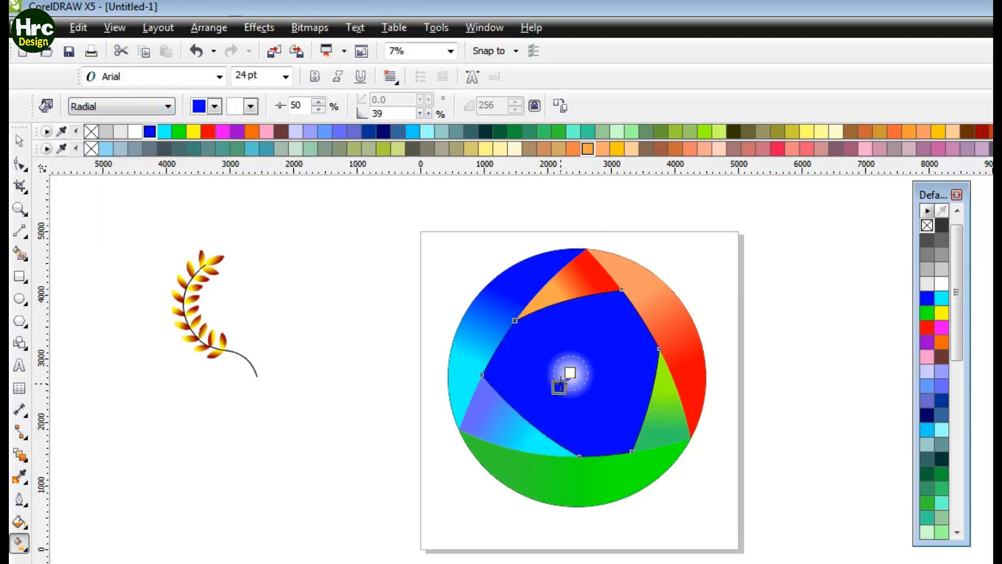
{"action": "left_click_drag", "start_coordinate": [561, 385], "coordinate": [578, 366]}
{"action": "left_click_drag", "start_coordinate": [544, 413], "coordinate": [579, 400]}
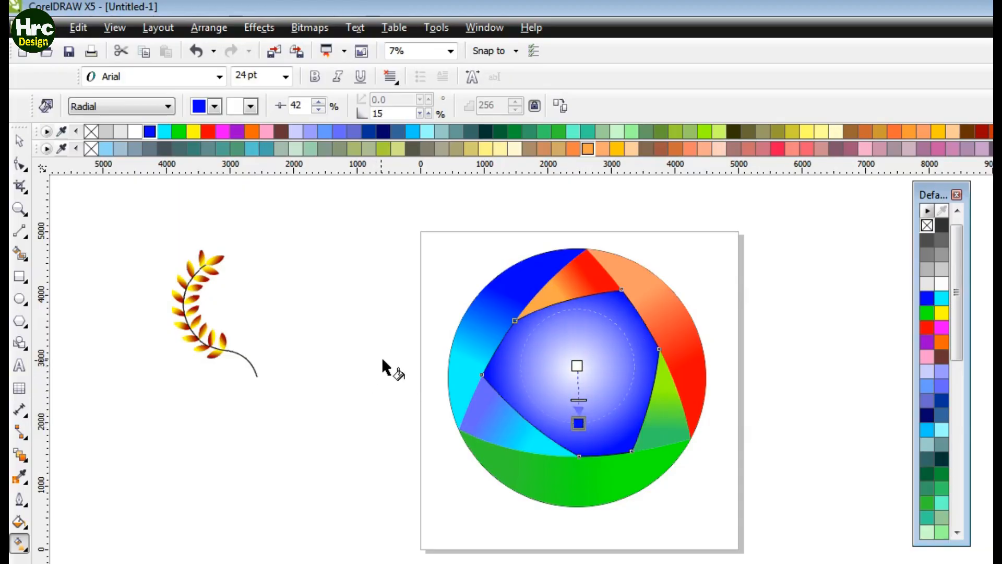
{"action": "key", "text": "space"}
{"action": "left_click", "coordinate": [313, 228]}
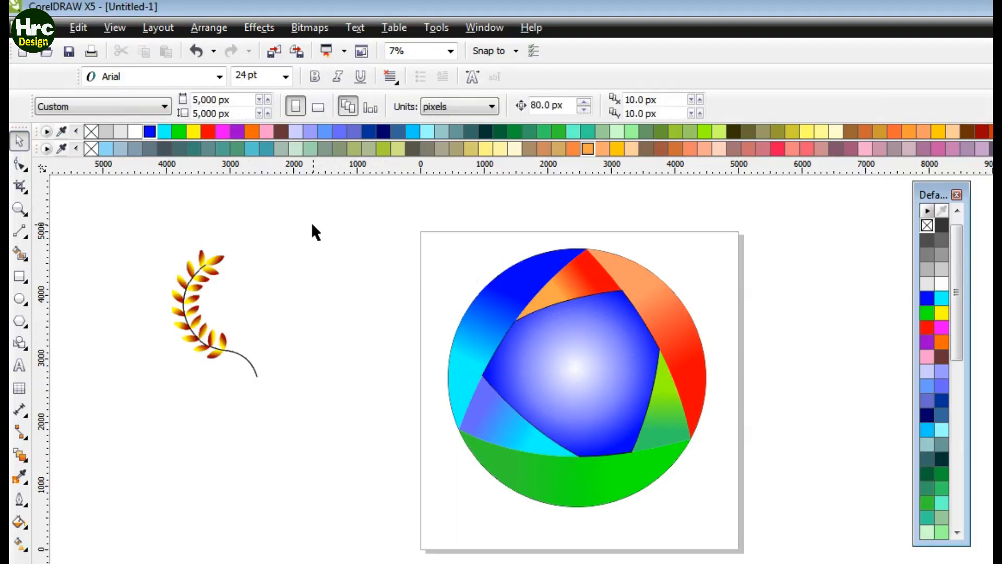
Step: Move the leaf ornament into the central area and bring it to the front
{"action": "left_click_drag", "start_coordinate": [204, 326], "coordinate": [554, 384]}
{"action": "key", "text": "shift+Page_Up"}
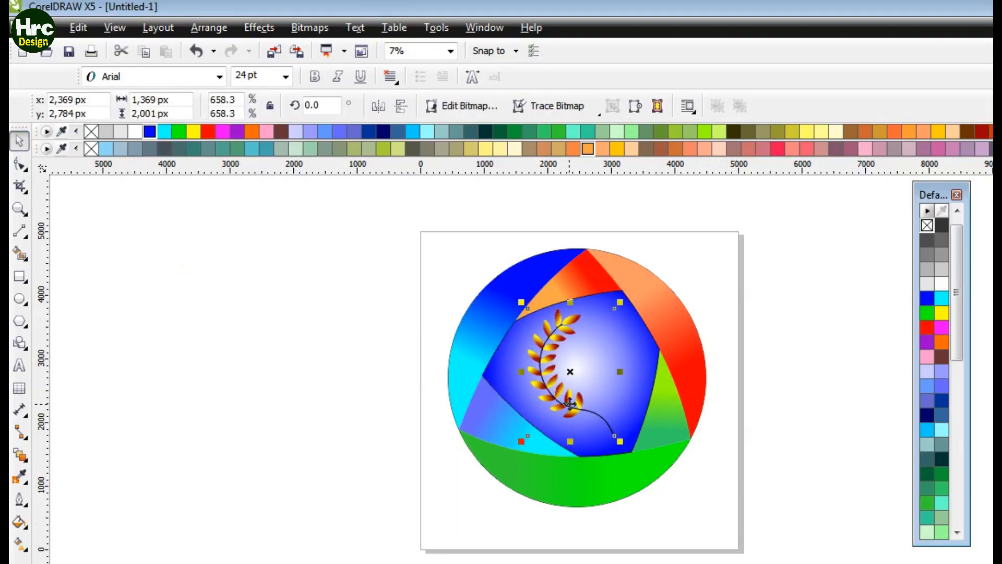
Step: Nudge the leaf ornament to the left, outside the circle
{"action": "key", "text": "Left"}
{"action": "key", "text": "Left"}
{"action": "key", "text": "Left"}
{"action": "key", "text": "Left"}
{"action": "key", "text": "Left"}
{"action": "key", "text": "Left"}
{"action": "key", "text": "Left"}
{"action": "key", "text": "Left"}
{"action": "key", "text": "Left"}
{"action": "key", "text": "Left"}
{"action": "key", "text": "Left"}
{"action": "key", "text": "Left"}
{"action": "key", "text": "Left"}
{"action": "key", "text": "Left"}
{"action": "key", "text": "Left"}
{"action": "key", "text": "Left"}
{"action": "key", "text": "Left"}
{"action": "key", "text": "Left"}
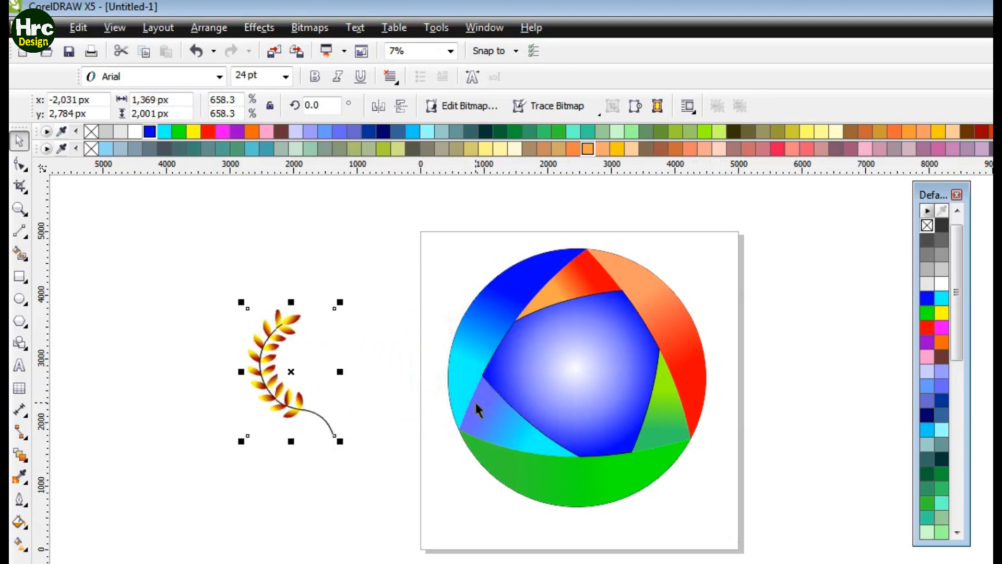
{"action": "left_click_drag", "start_coordinate": [420, 225], "coordinate": [756, 524]}
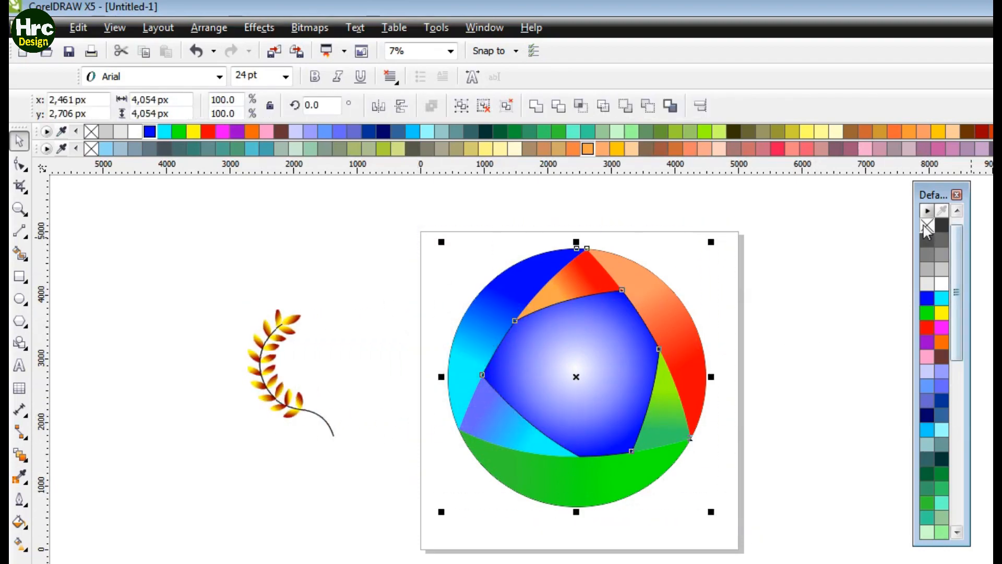
{"action": "left_click", "coordinate": [839, 271]}
Step: Move the leaf ornament back into the center of the circle and shrink it slightly
{"action": "left_click_drag", "start_coordinate": [284, 387], "coordinate": [576, 415]}
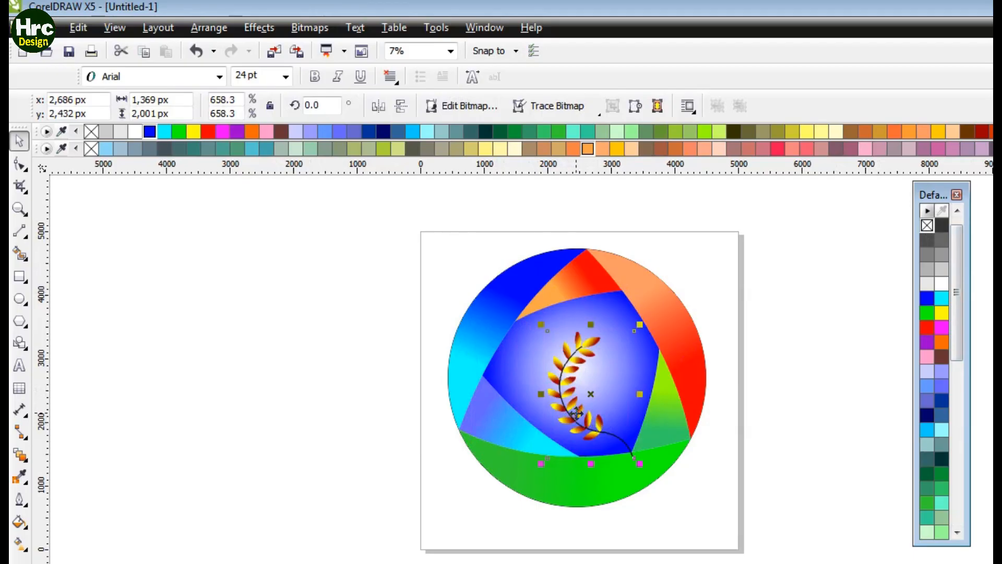
{"action": "left_click_drag", "start_coordinate": [640, 463], "coordinate": [634, 459]}
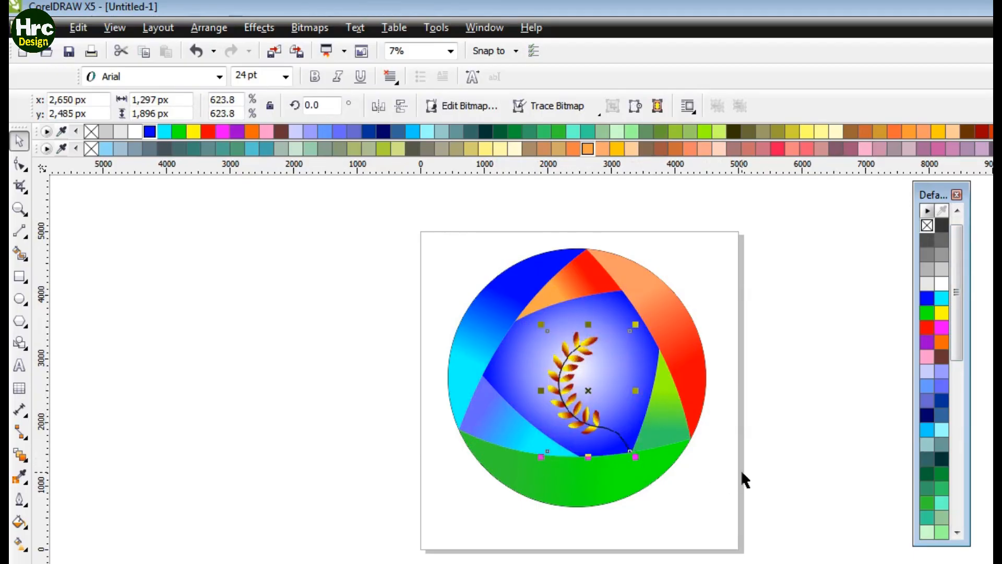
{"action": "left_click", "coordinate": [746, 466]}
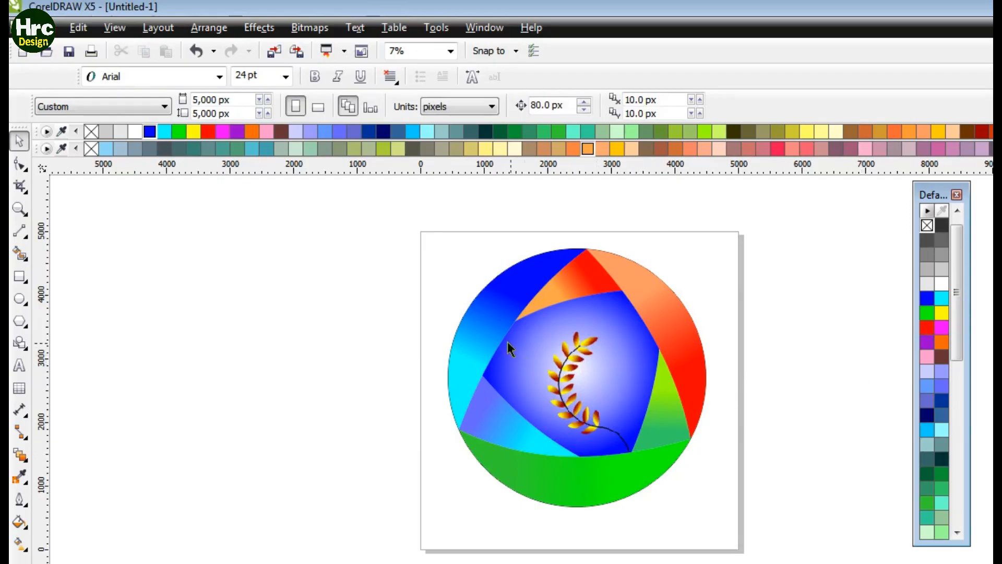
{"action": "left_click_drag", "start_coordinate": [370, 205], "coordinate": [765, 516]}
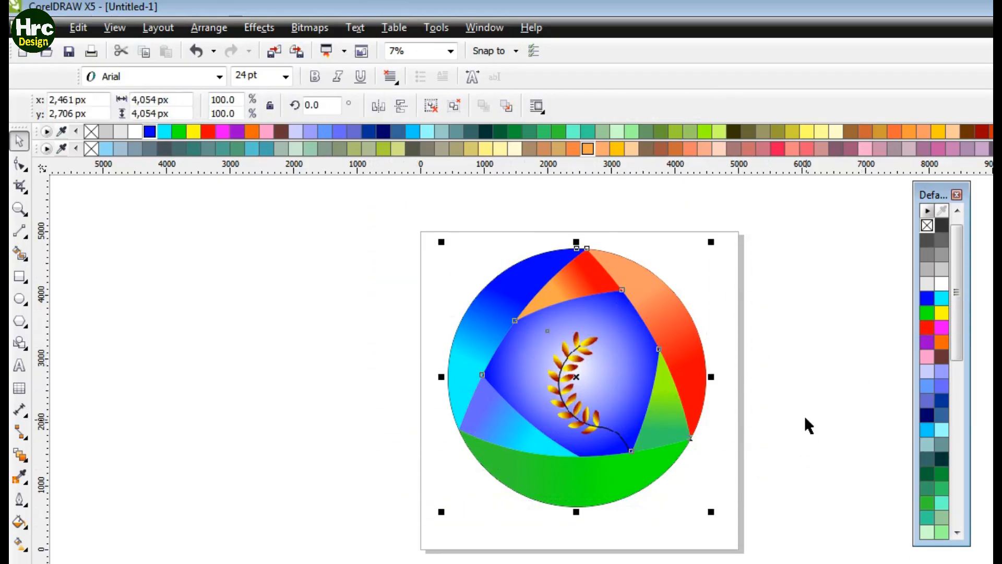
{"action": "left_click", "coordinate": [807, 389]}
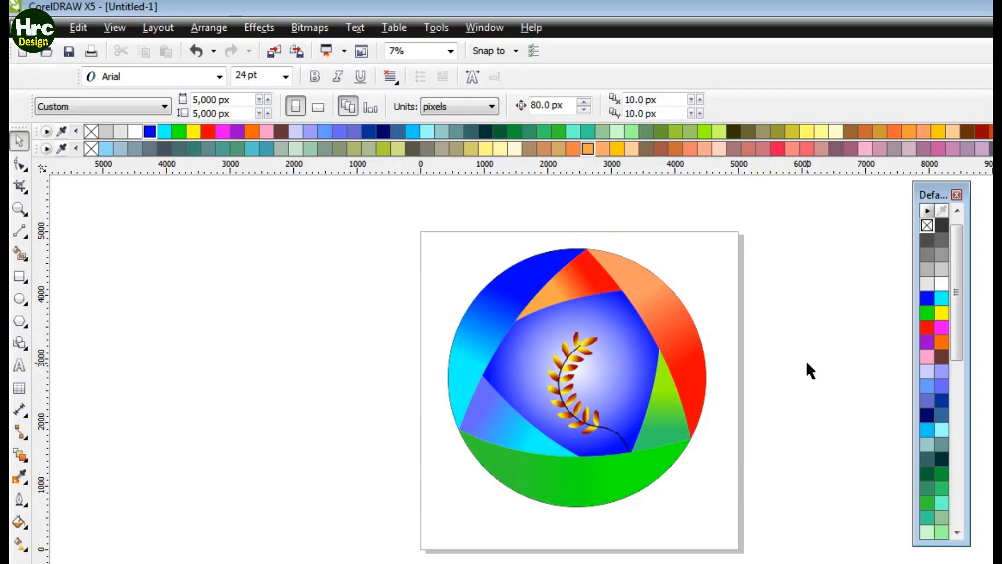